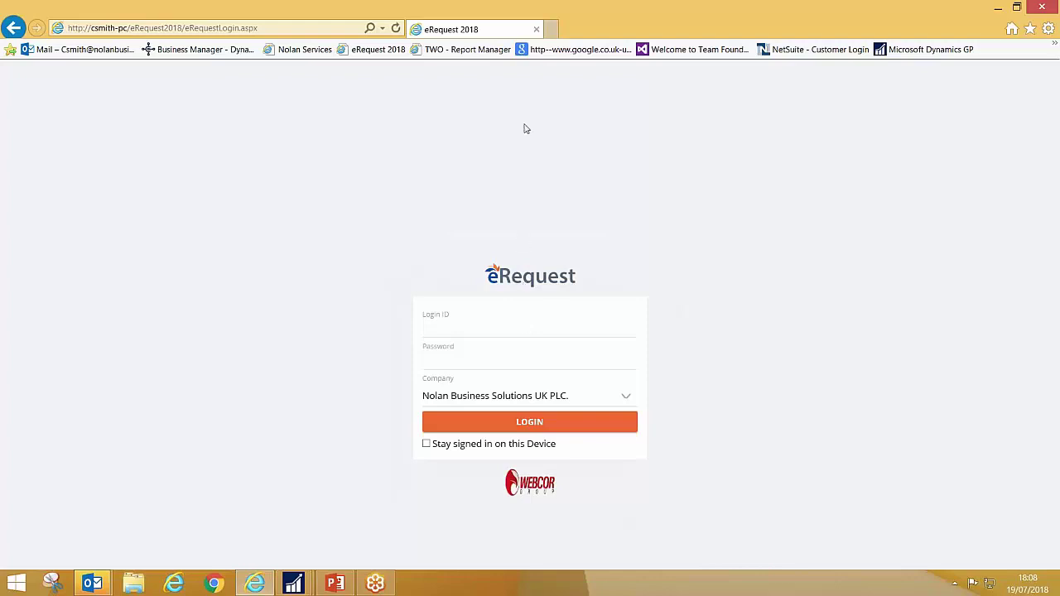
- Log in to eRequest with the requester's login ID and password, then scroll down to Recently Completed
left_click(483, 329)
type("Angela*********")
left_click(534, 426)
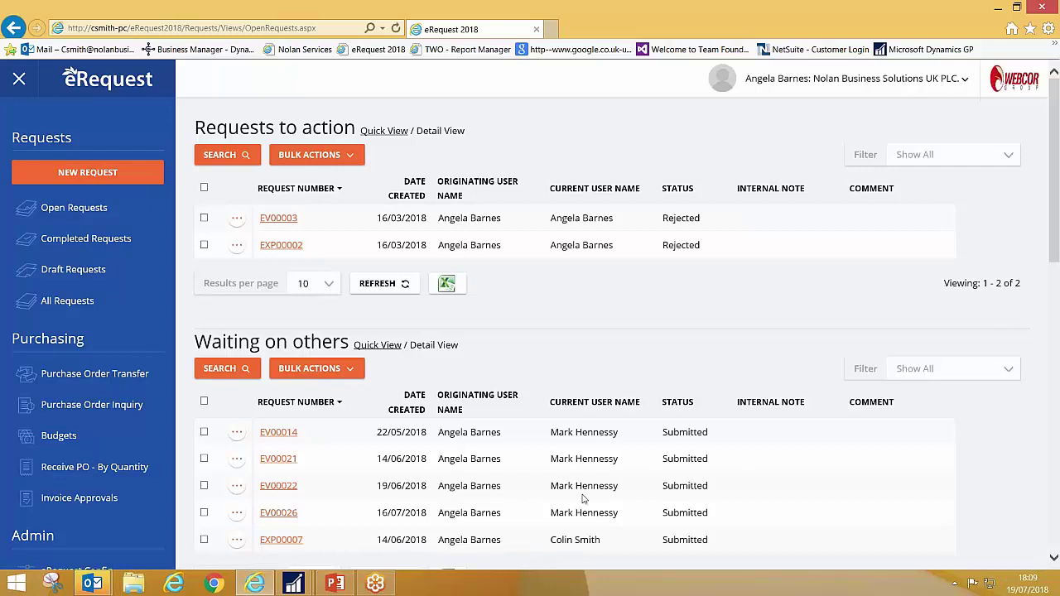
scroll(812, 509, "down", 3)
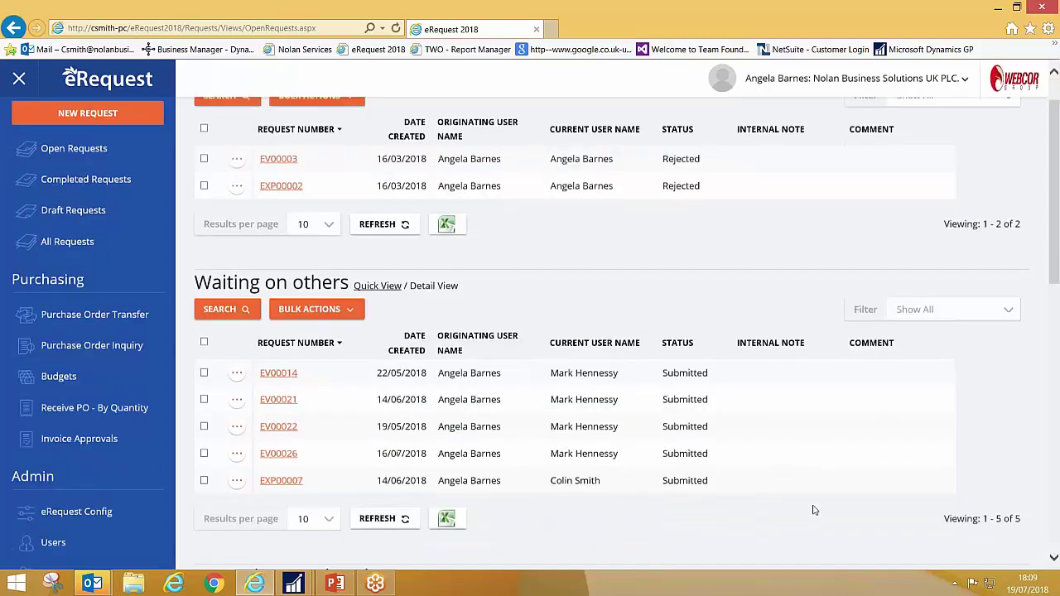
scroll(704, 474, "down", 3)
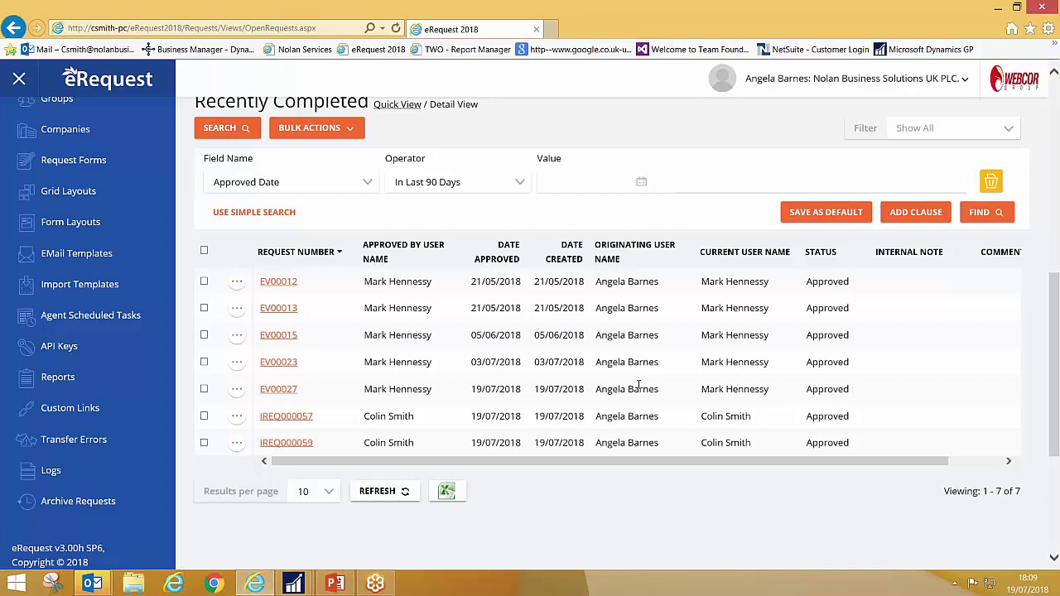
left_click(238, 284)
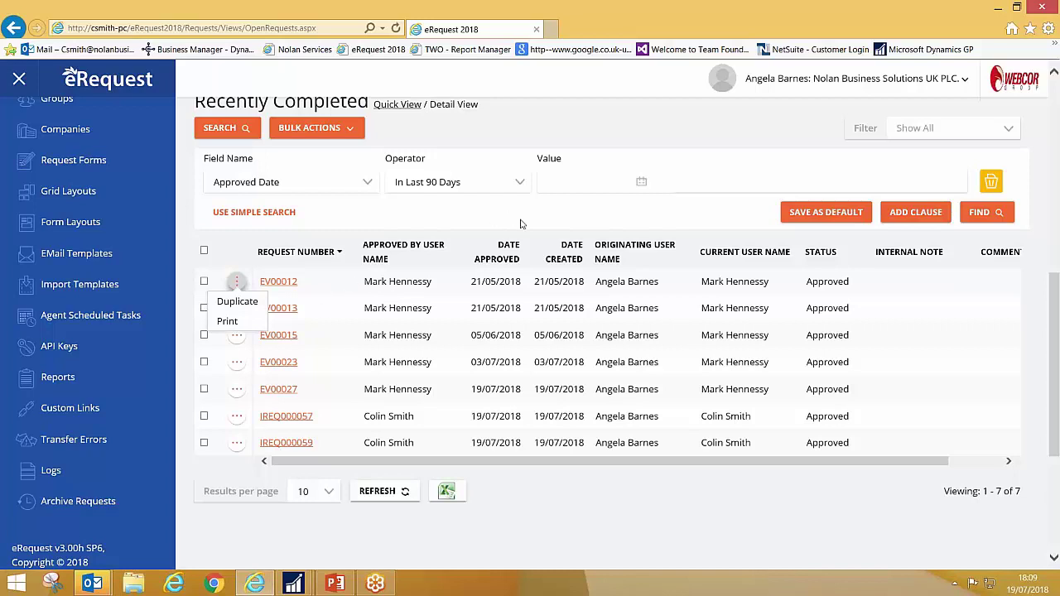
left_click_drag(1055, 328, 1042, 120)
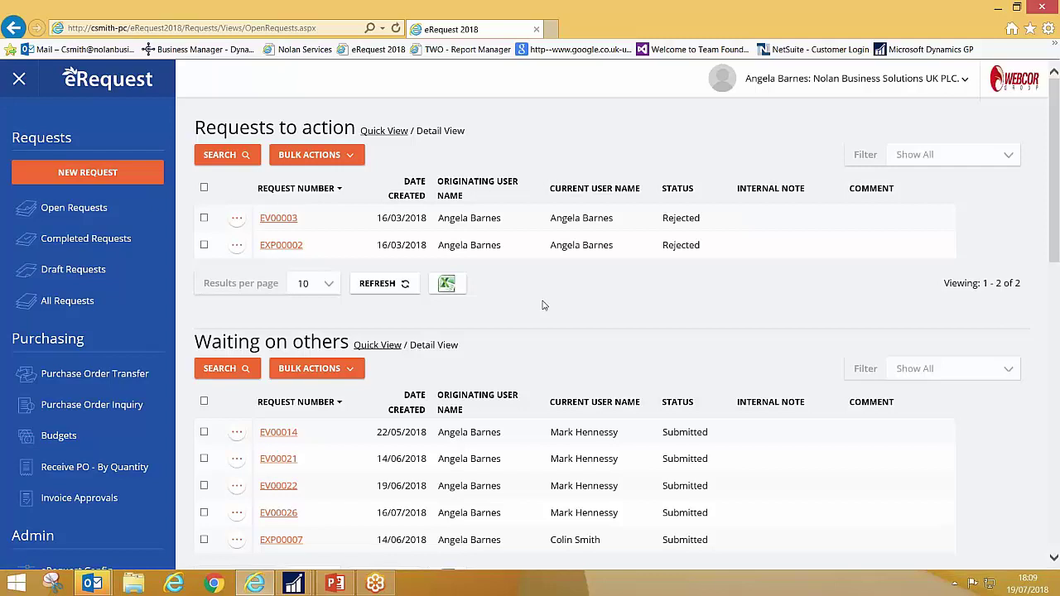
- Create Imports request IREQ000060 and check the WEBCOR (Webcor Group) address code and its details
left_click(91, 180)
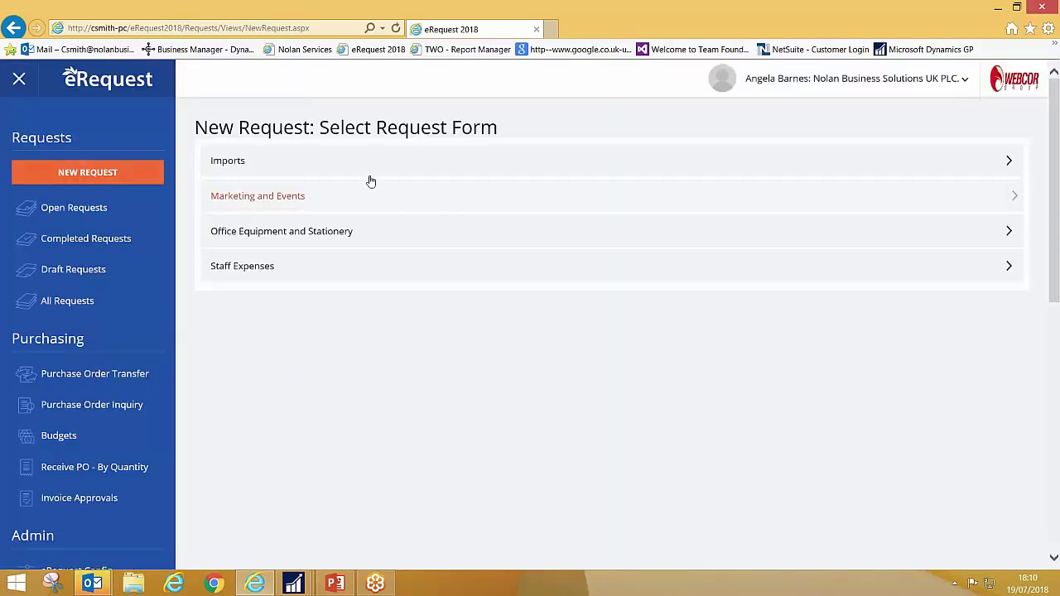
left_click(232, 165)
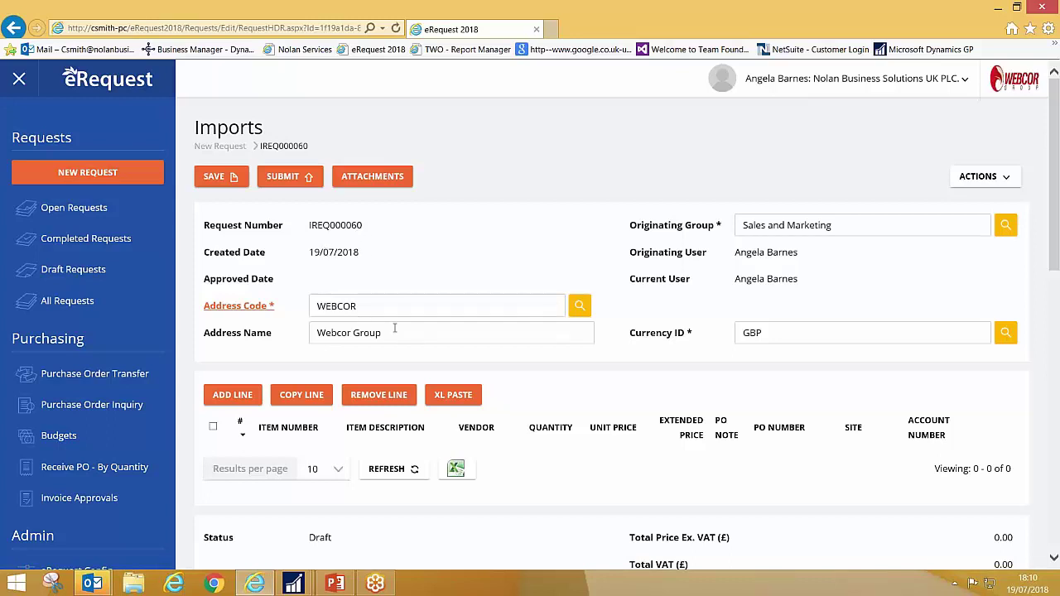
left_click(580, 306)
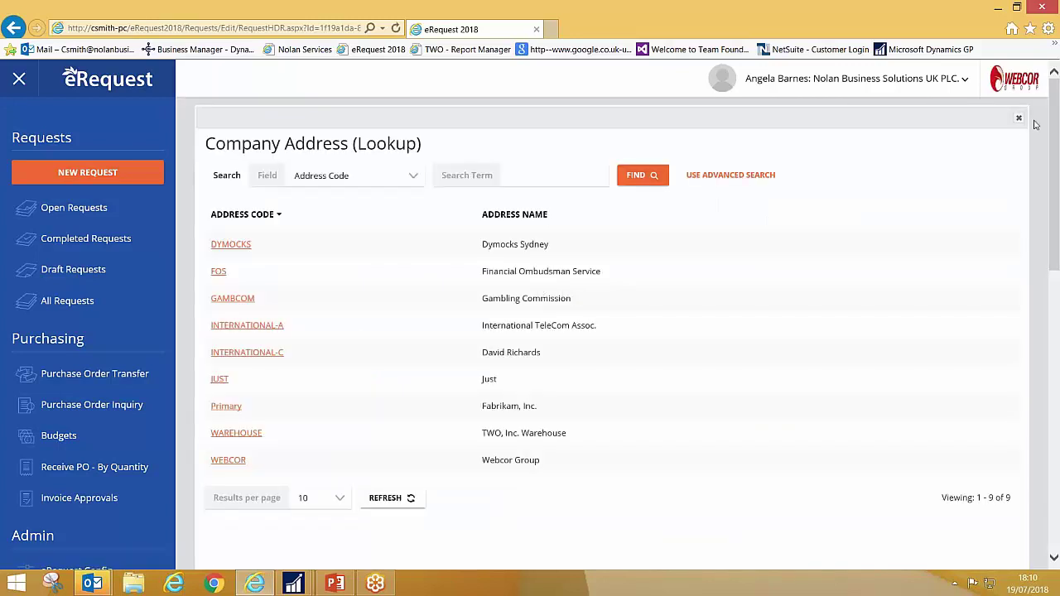
left_click(1019, 118)
left_click(240, 305)
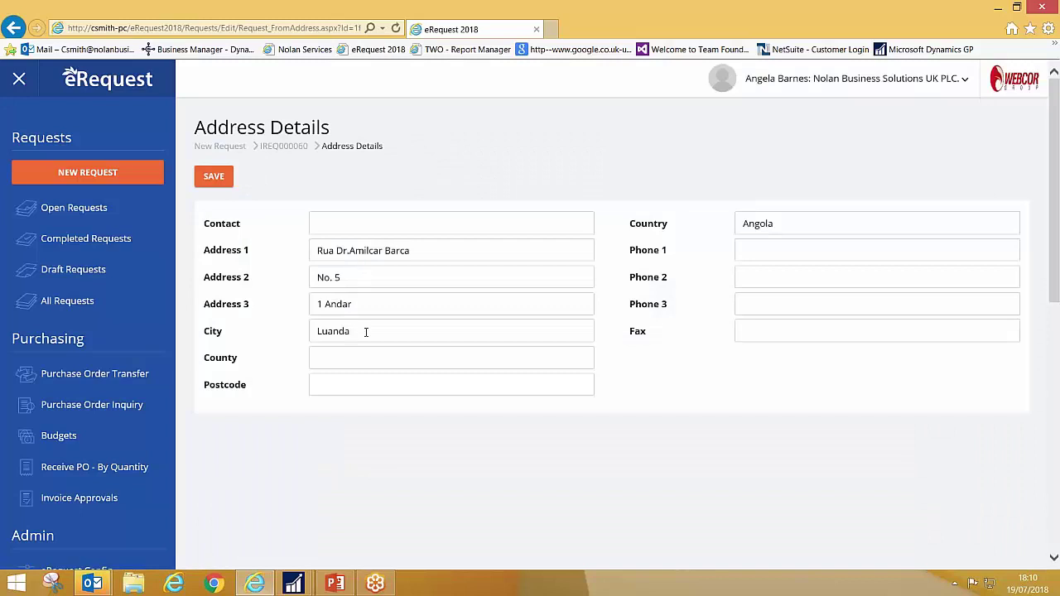
left_click(290, 151)
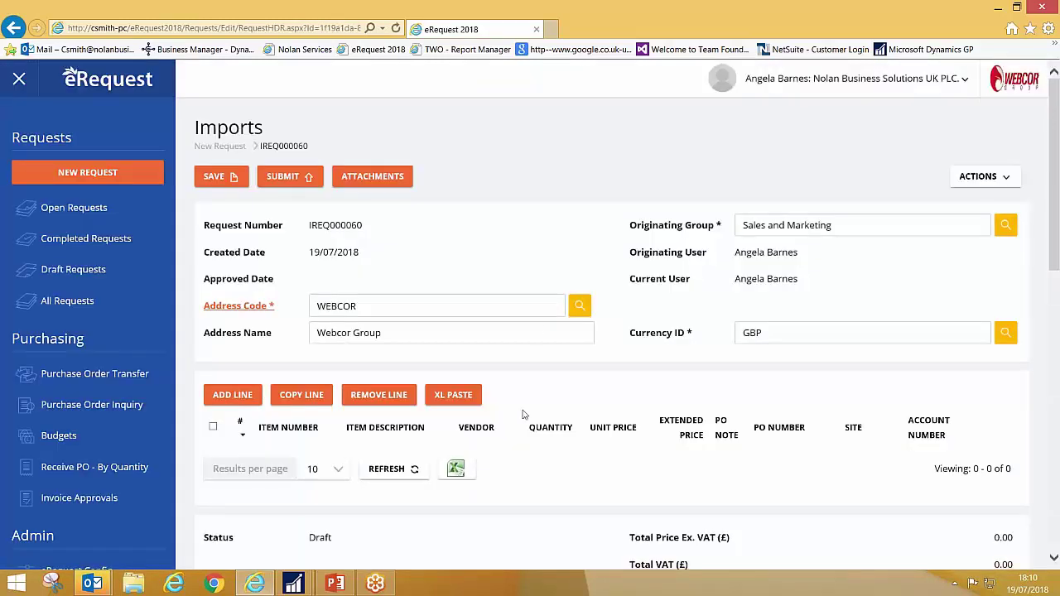
scroll(524, 423, "down", 1)
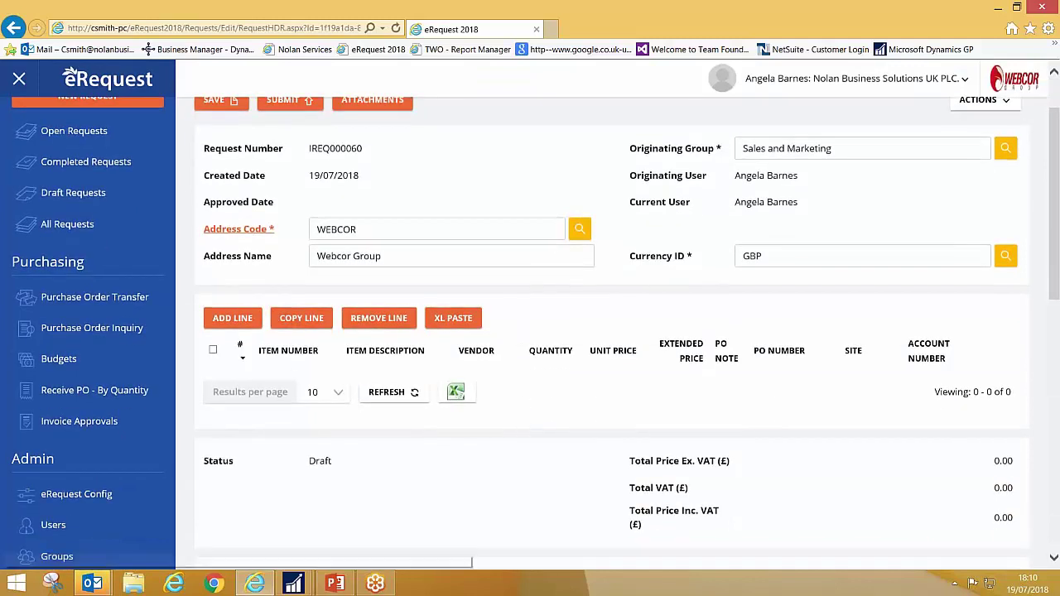
- Add a request line for item THAI HOM MALI RICE with supplier WEMARKET0001
left_click(241, 323)
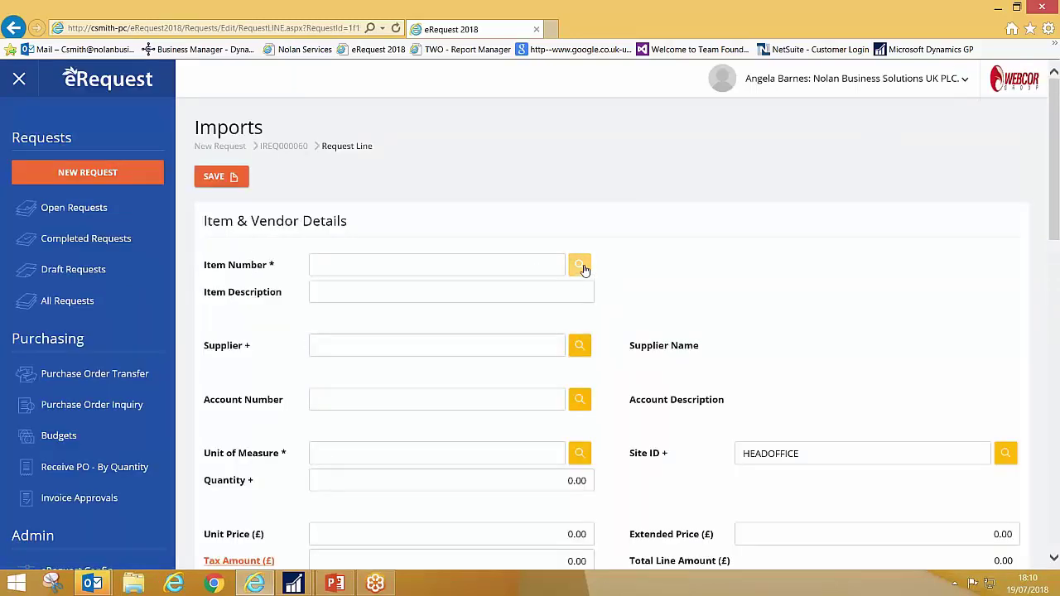
left_click(579, 265)
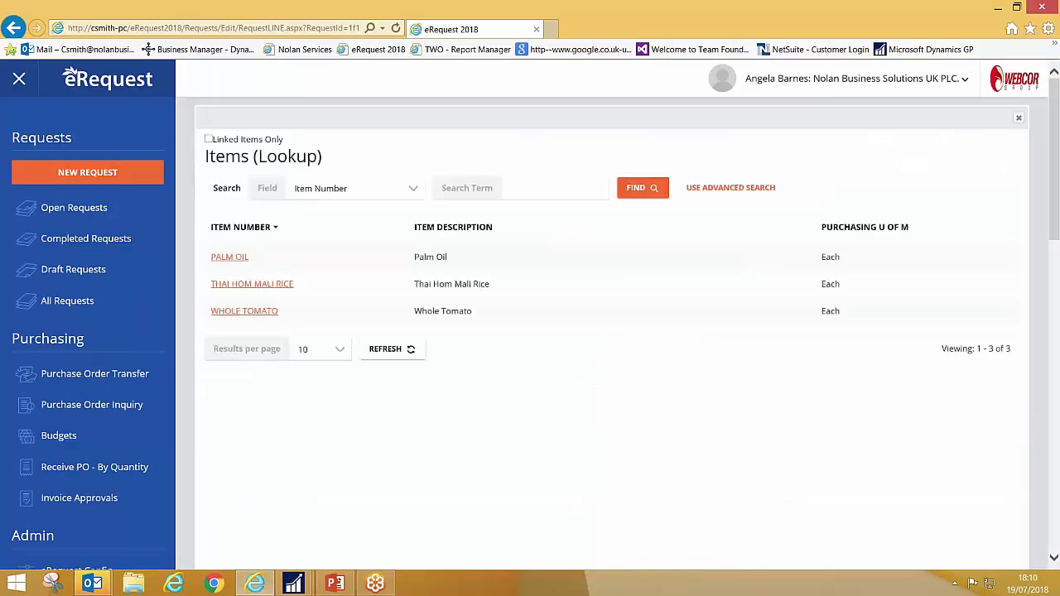
left_click(265, 285)
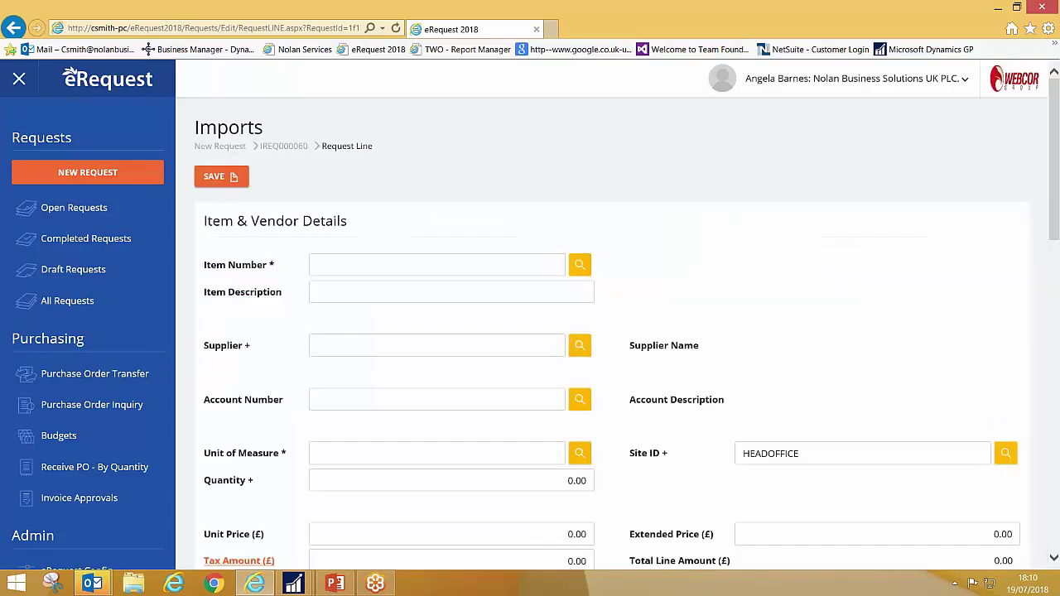
left_click(414, 291)
left_click(435, 343)
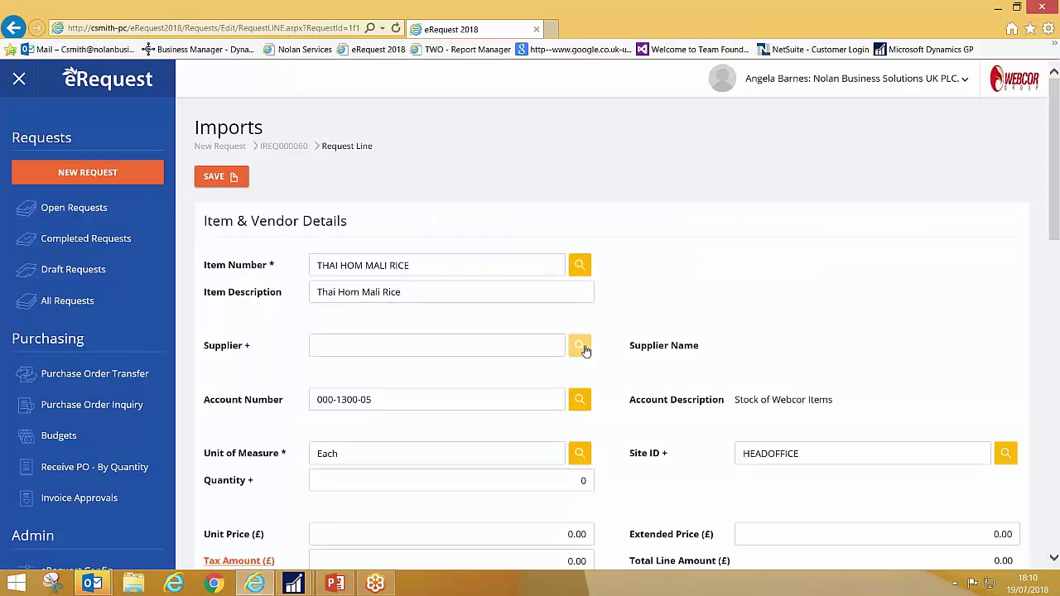
left_click(579, 346)
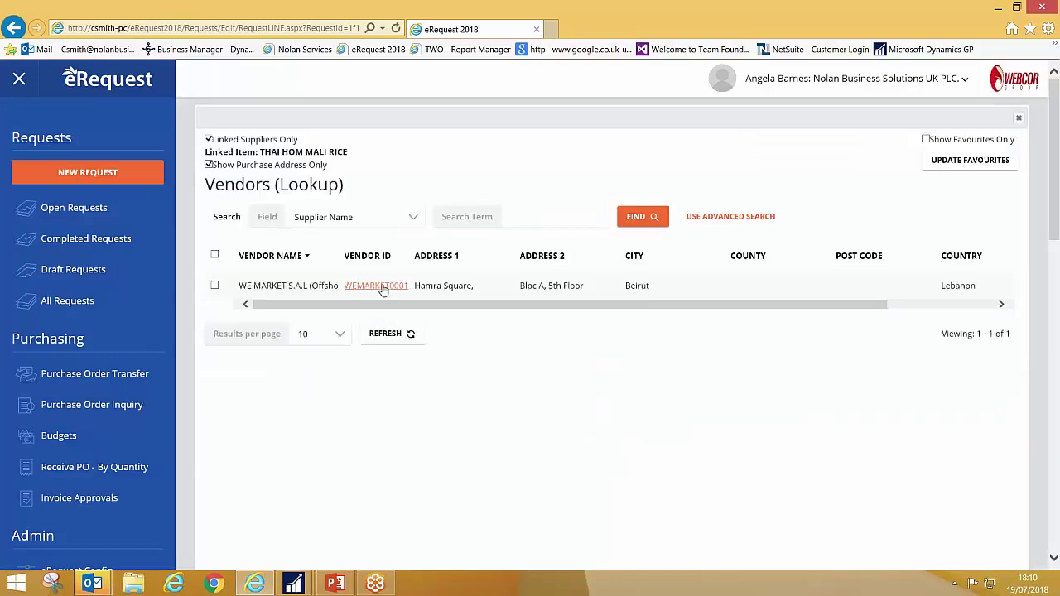
left_click(377, 285)
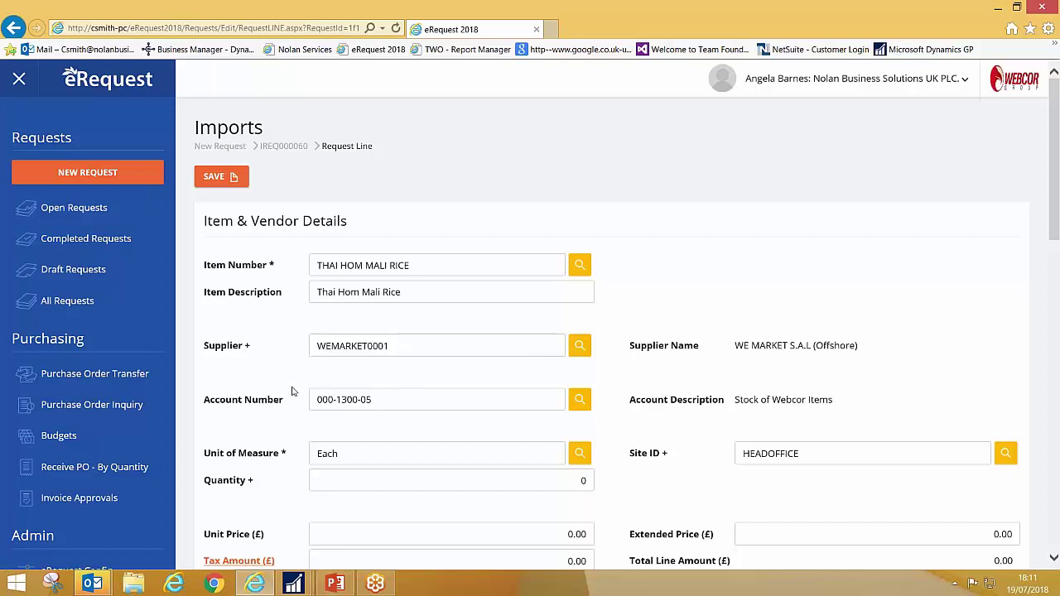
- Enter quantity 200 at unit price 12.00, giving an extended price of £2,400.00
scroll(450, 426, "down", 2)
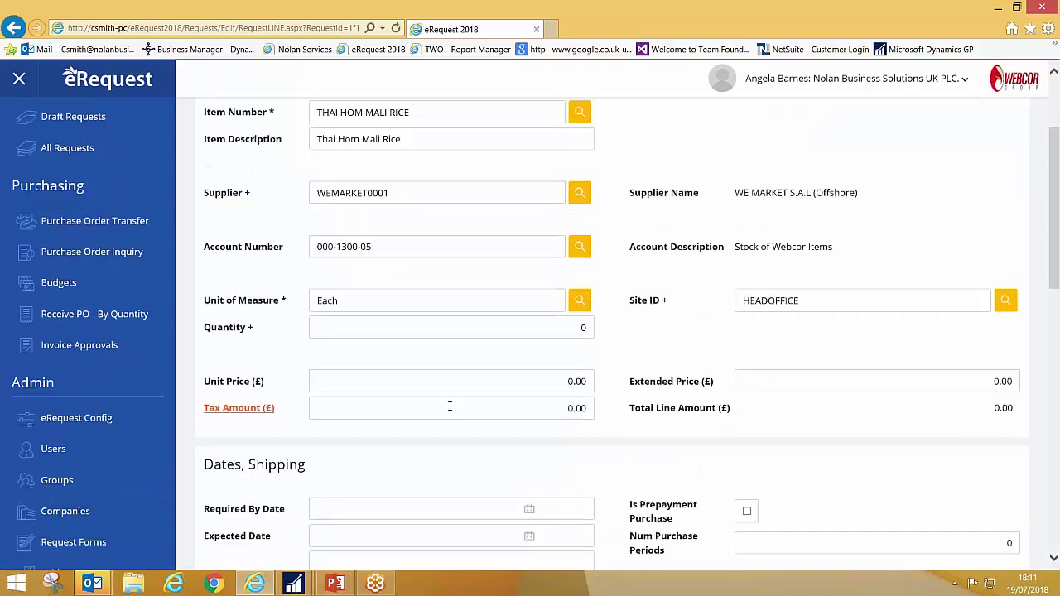
left_click(571, 328)
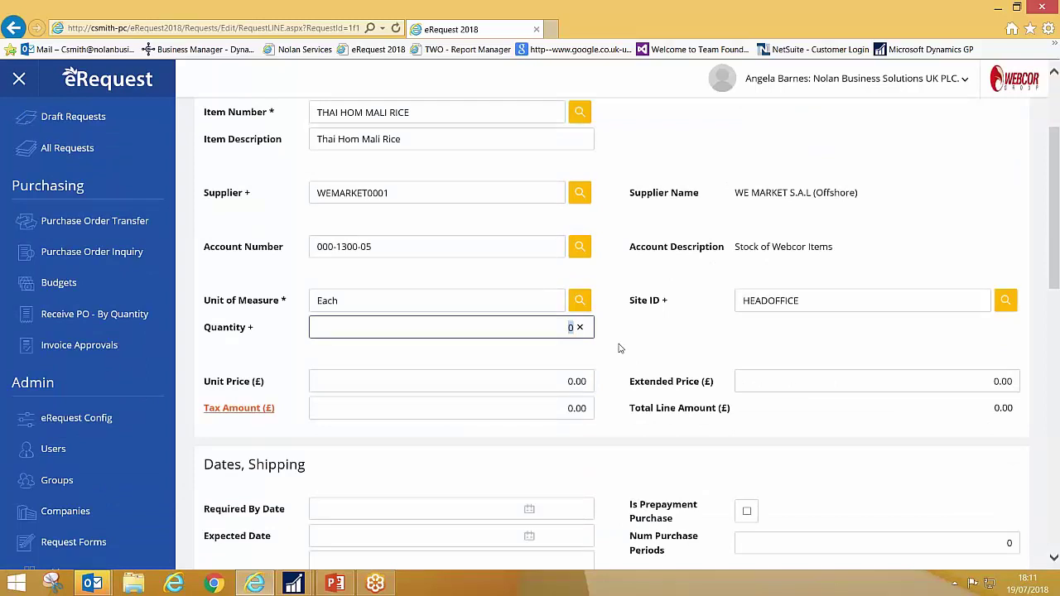
type("200")
key("Tab")
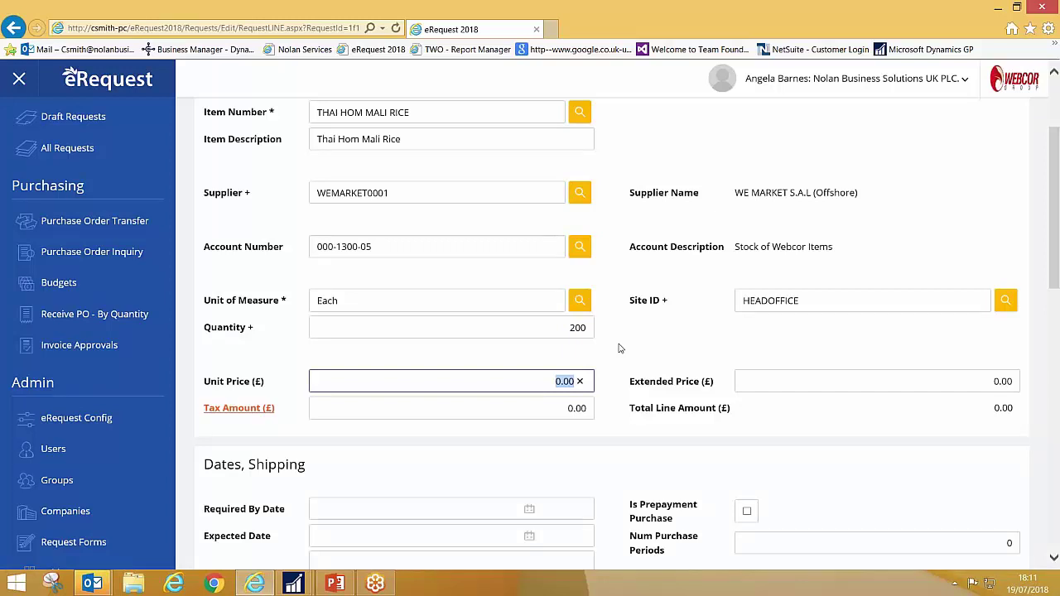
type("12.00")
key("Tab")
key("Tab")
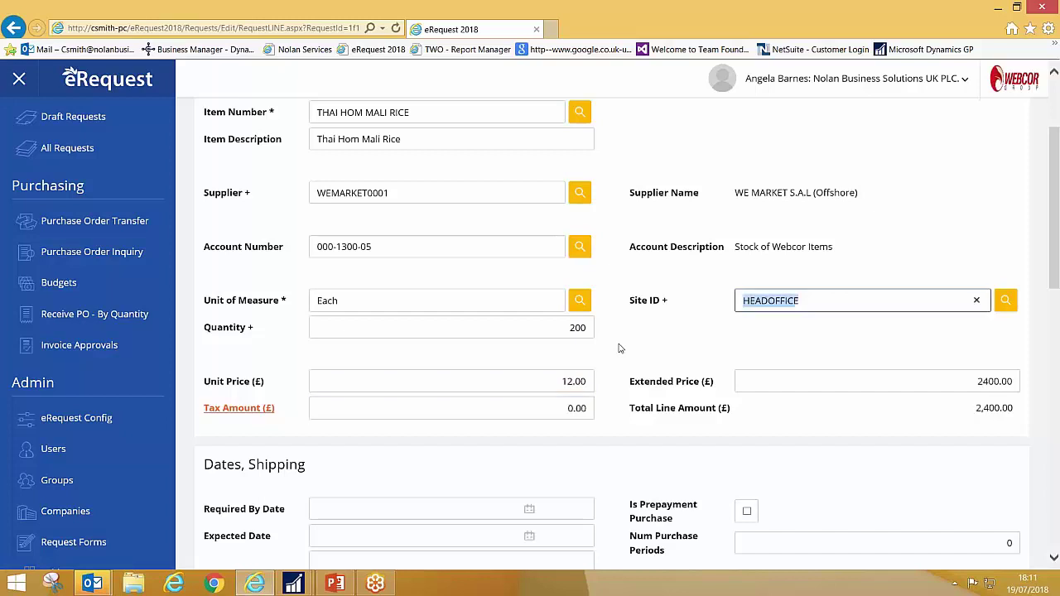
key("Tab")
key("Tab")
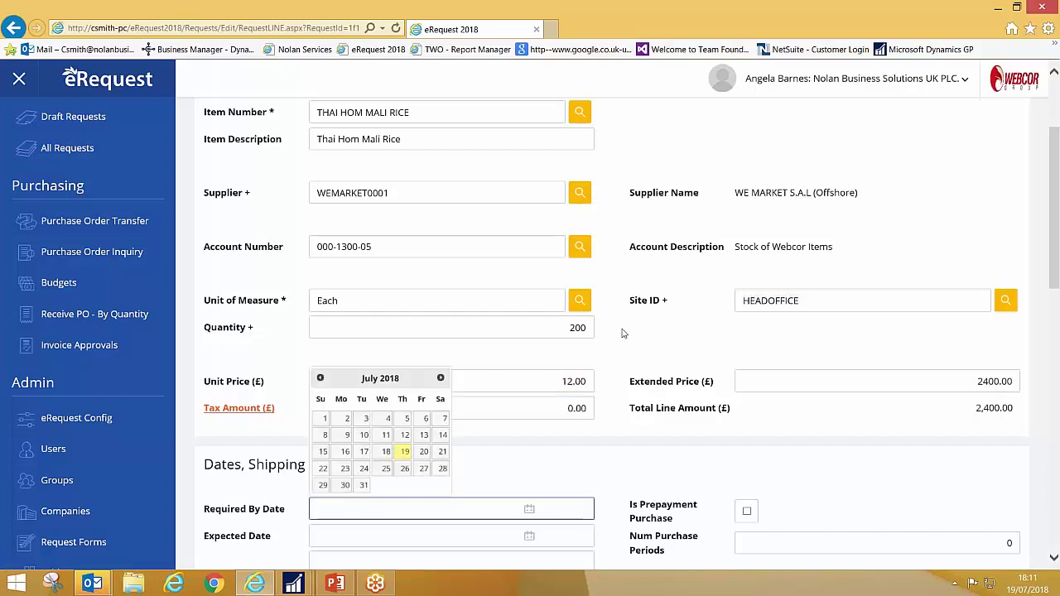
- Set the line's Required By Date to 27 July 2018
left_click(627, 352)
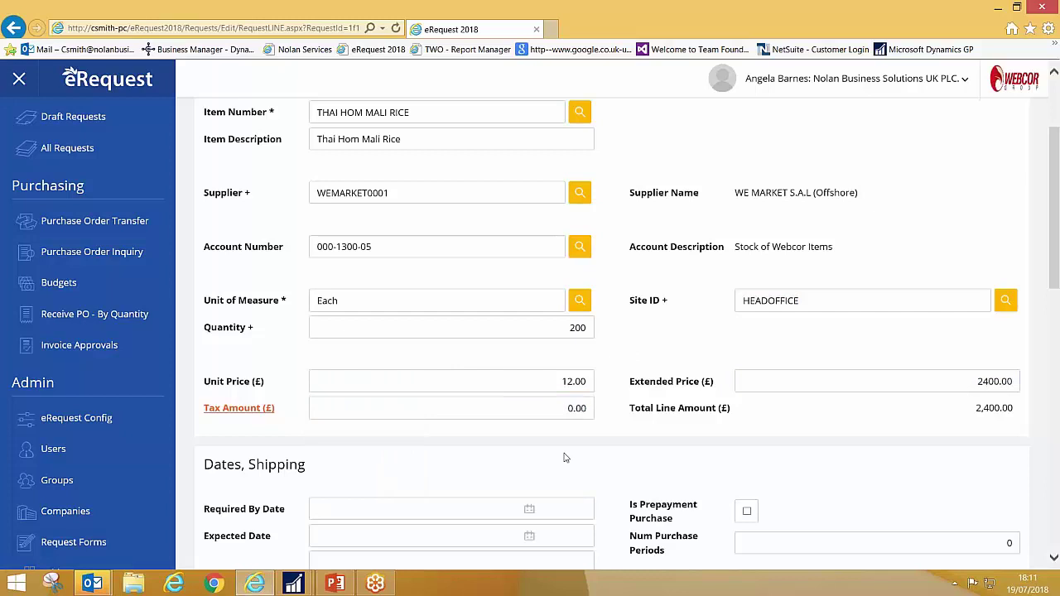
left_click(341, 511)
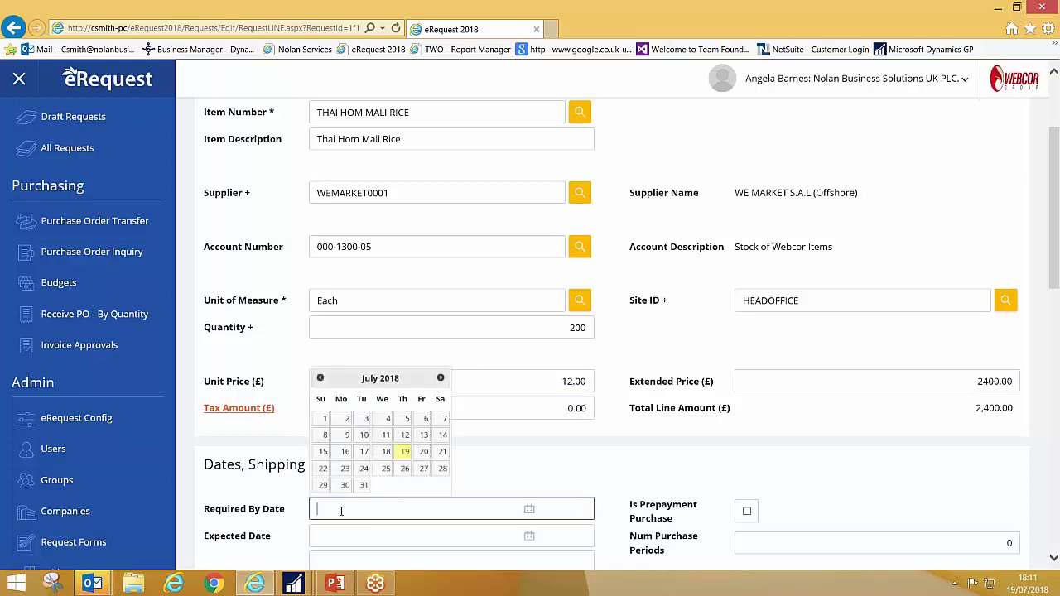
left_click(423, 469)
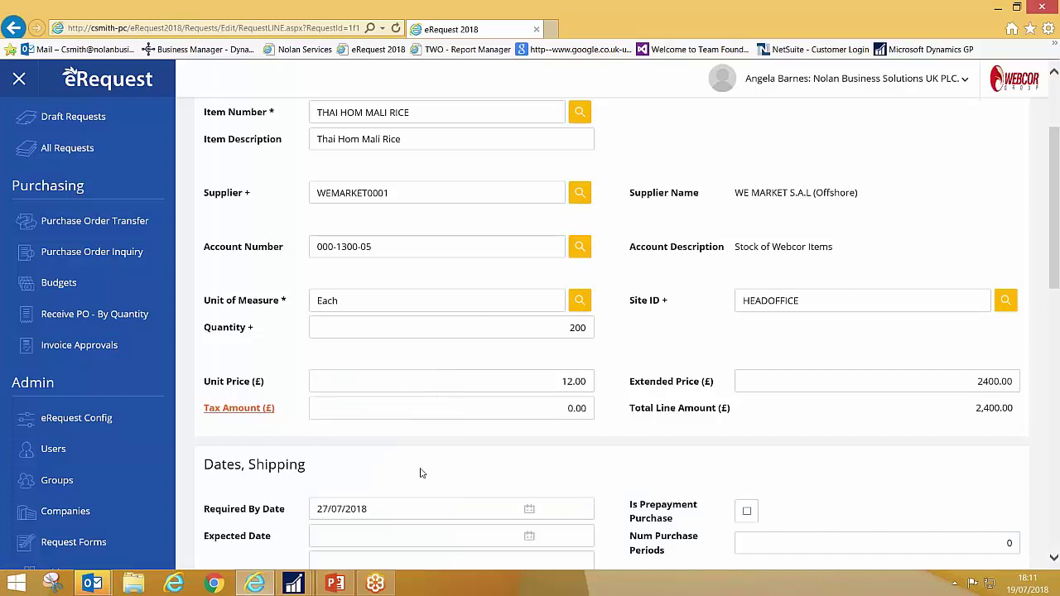
scroll(419, 473, "down", 2)
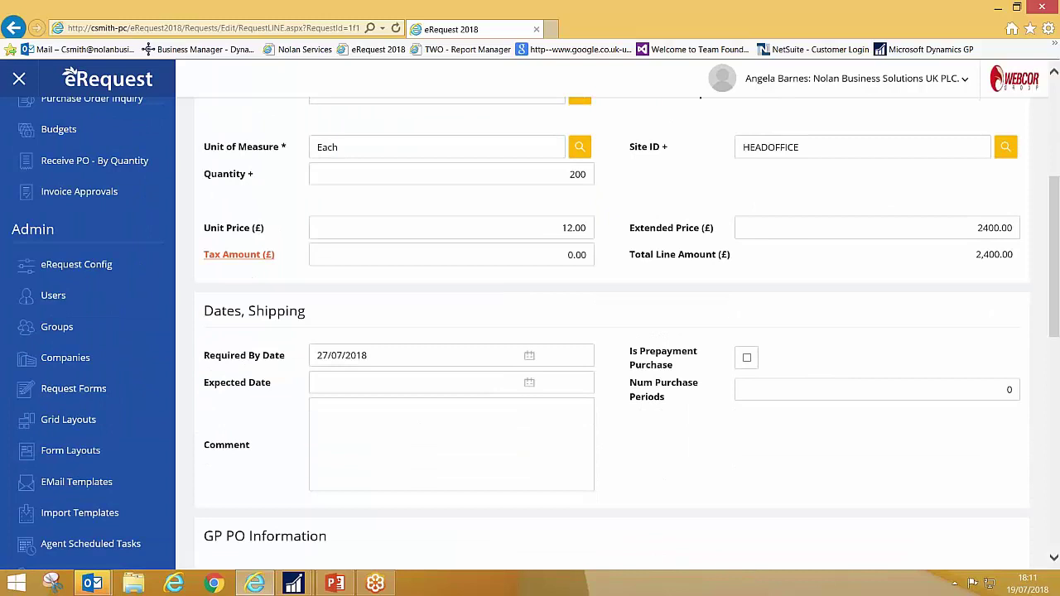
scroll(394, 414, "up", 4)
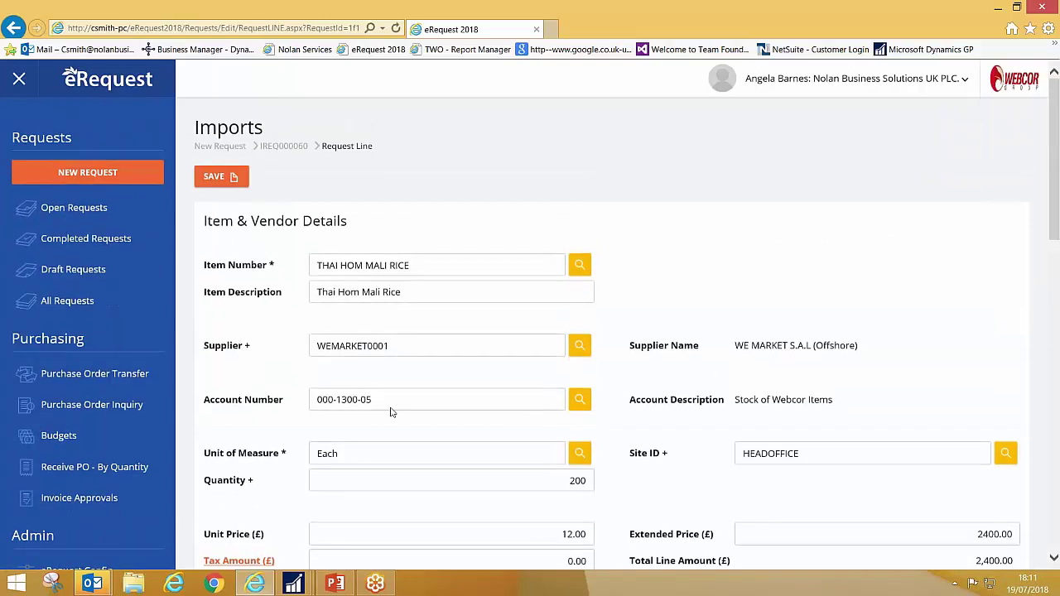
- Save the line and submit IREQ000060 to the chosen approver, acknowledging the confirmation
left_click(217, 176)
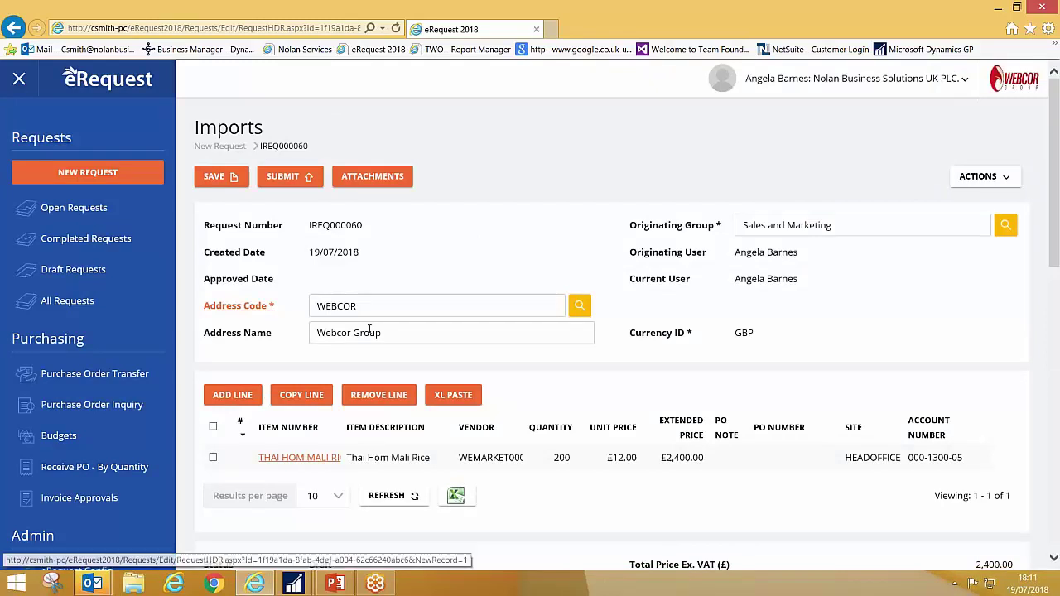
left_click(294, 181)
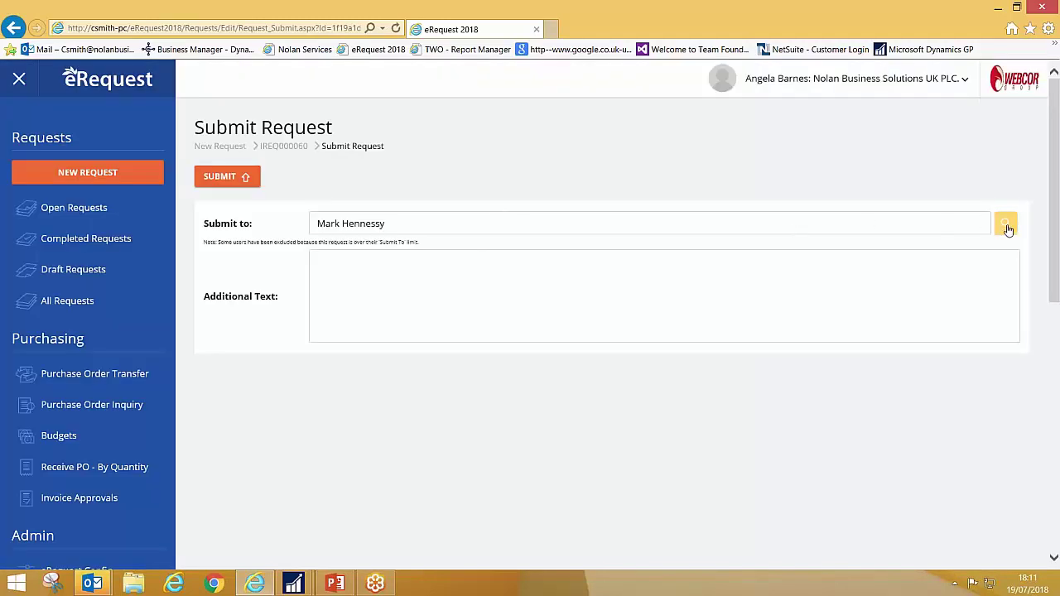
left_click(1008, 229)
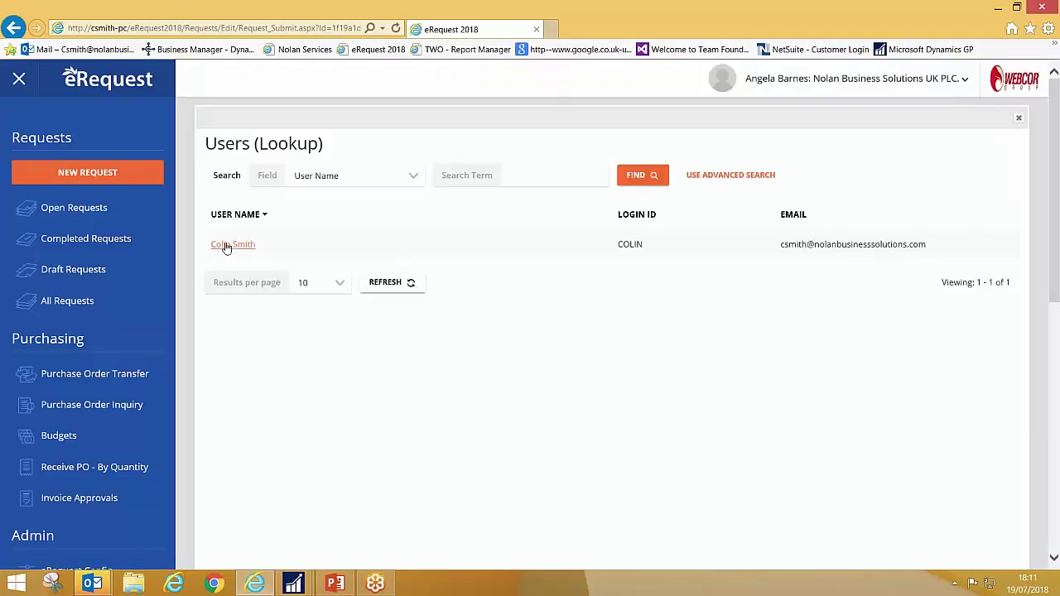
left_click(223, 242)
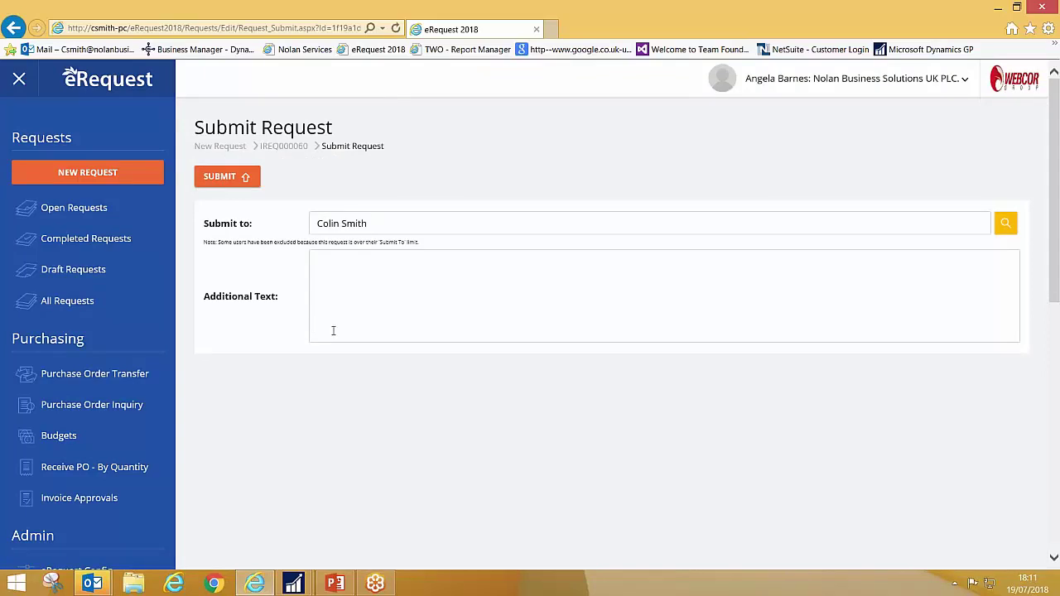
left_click(234, 184)
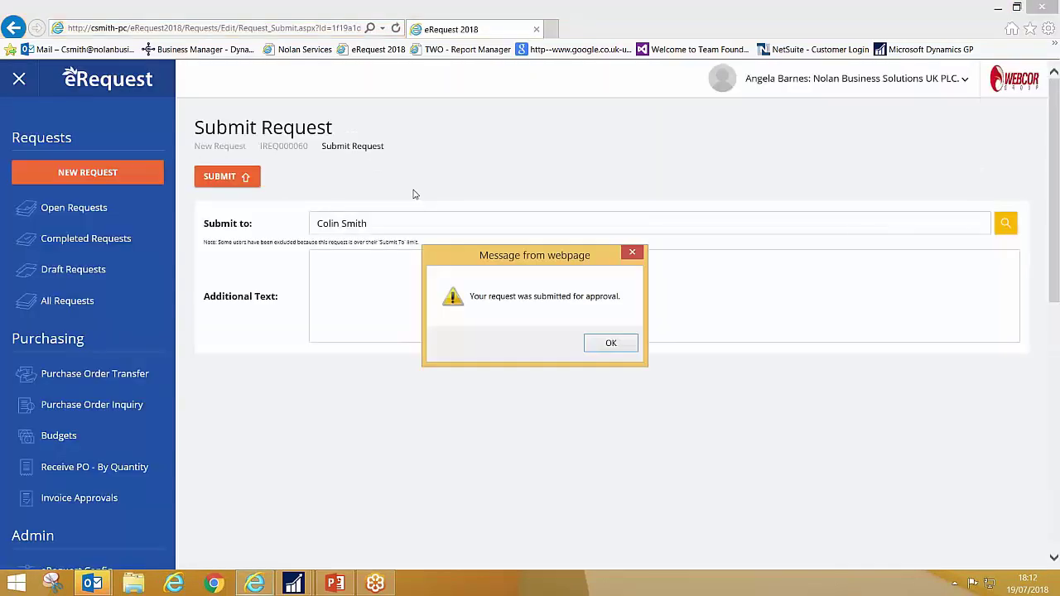
left_click(612, 344)
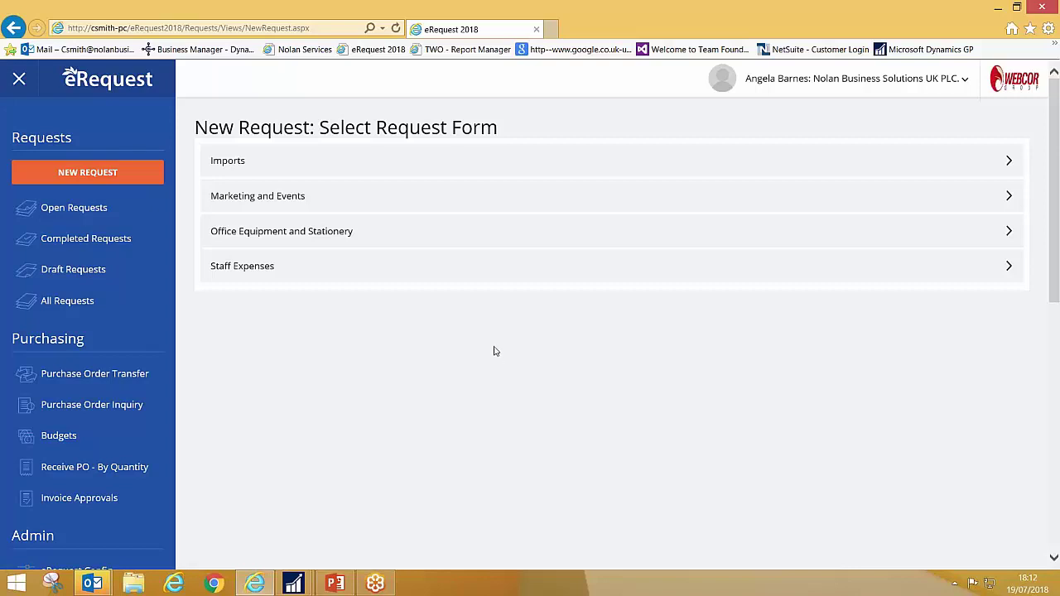
- Log out and sign back in with the approver's login ID and password
left_click(803, 80)
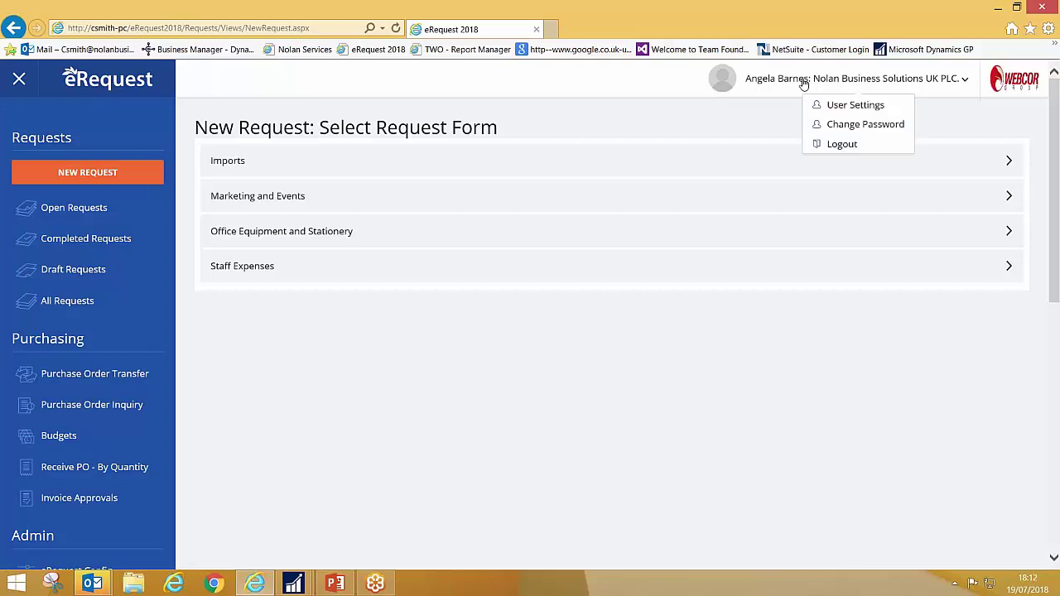
left_click(859, 144)
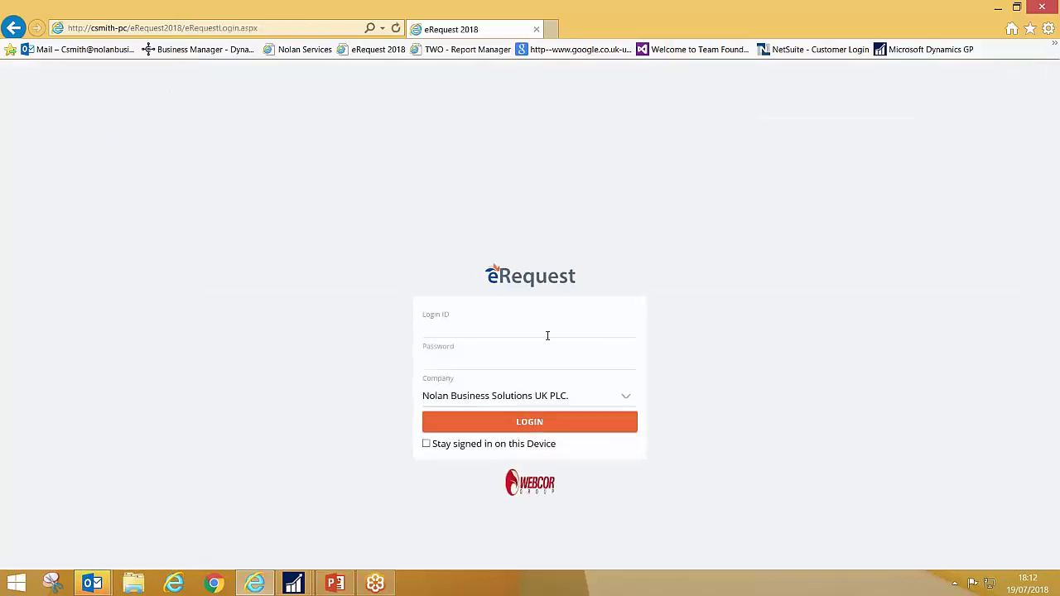
type("Colin")
key("Tab")
type("*********")
key("Return")
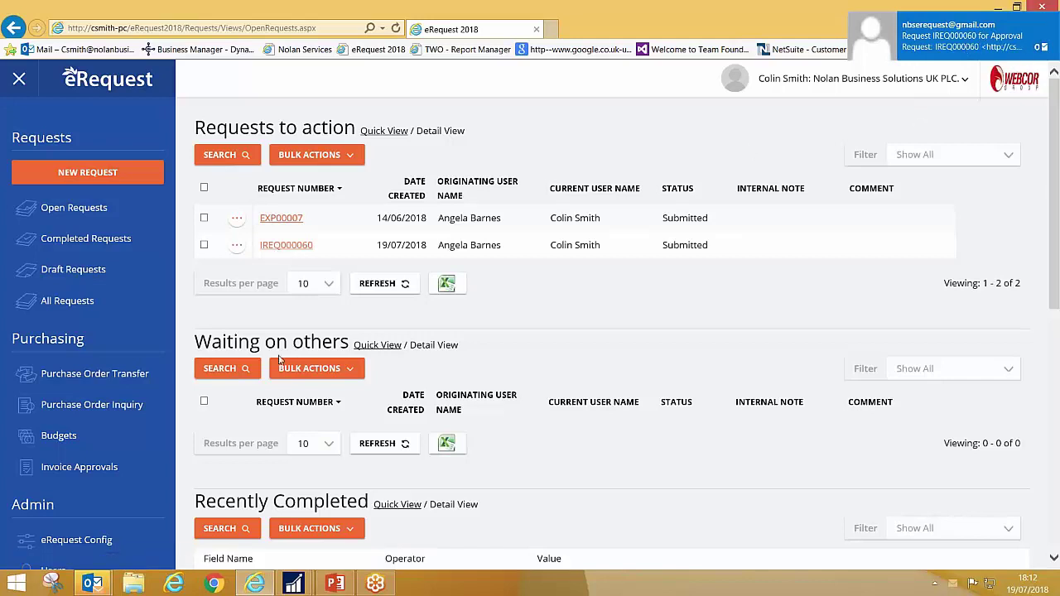
- Open IREQ000060 from Requests to action, review its line and totals, and approve it
left_click(285, 246)
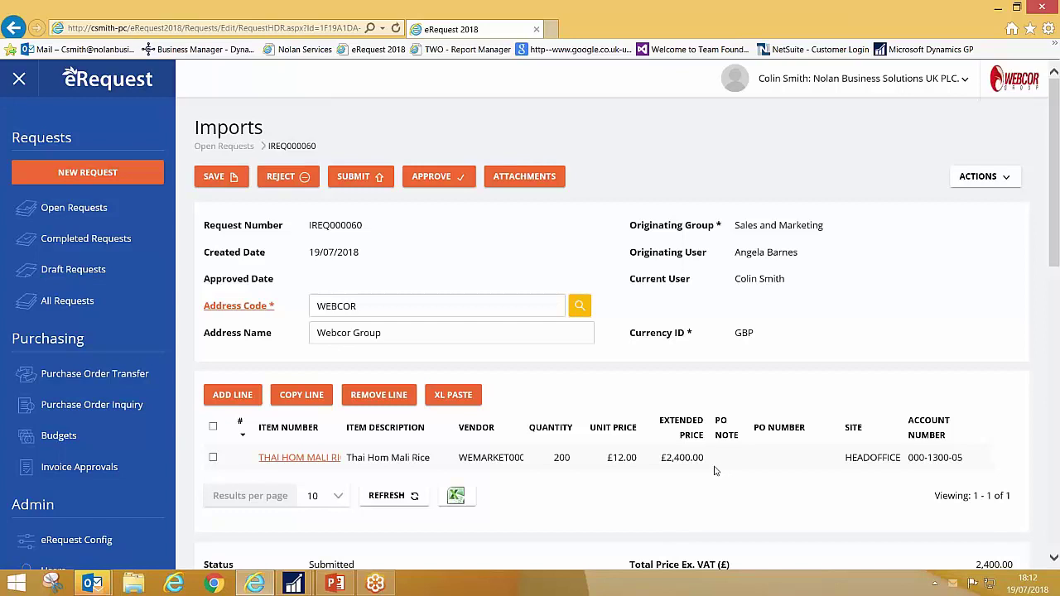
scroll(704, 470, "down", 1)
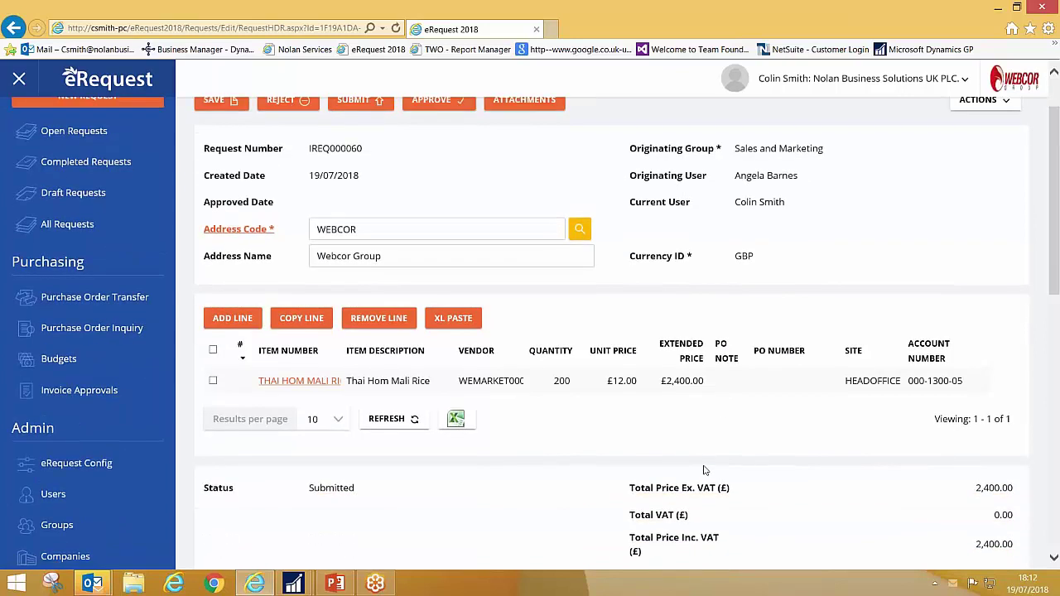
scroll(704, 470, "up", 1)
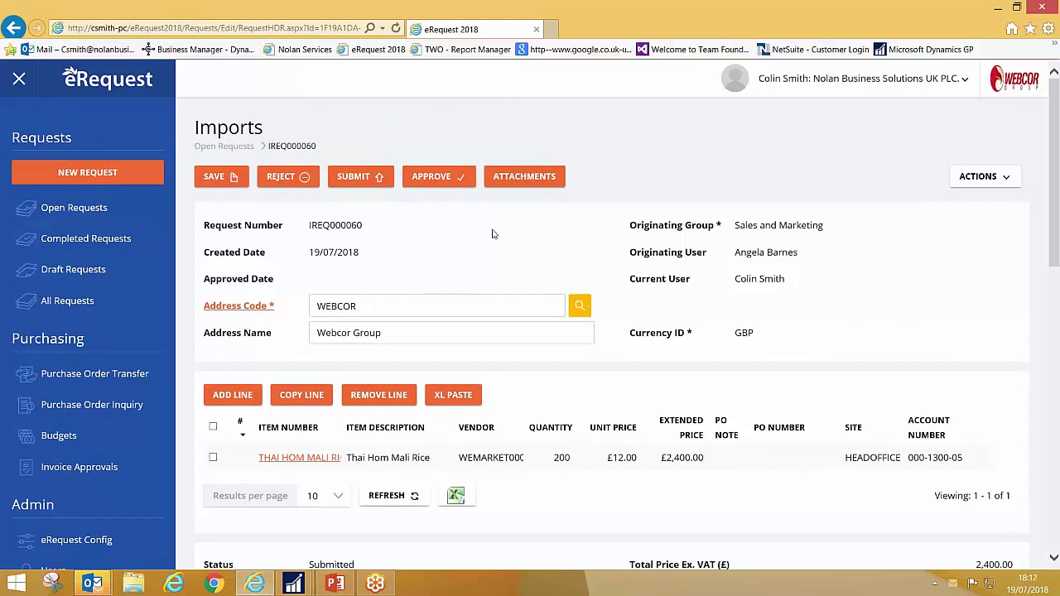
left_click(436, 178)
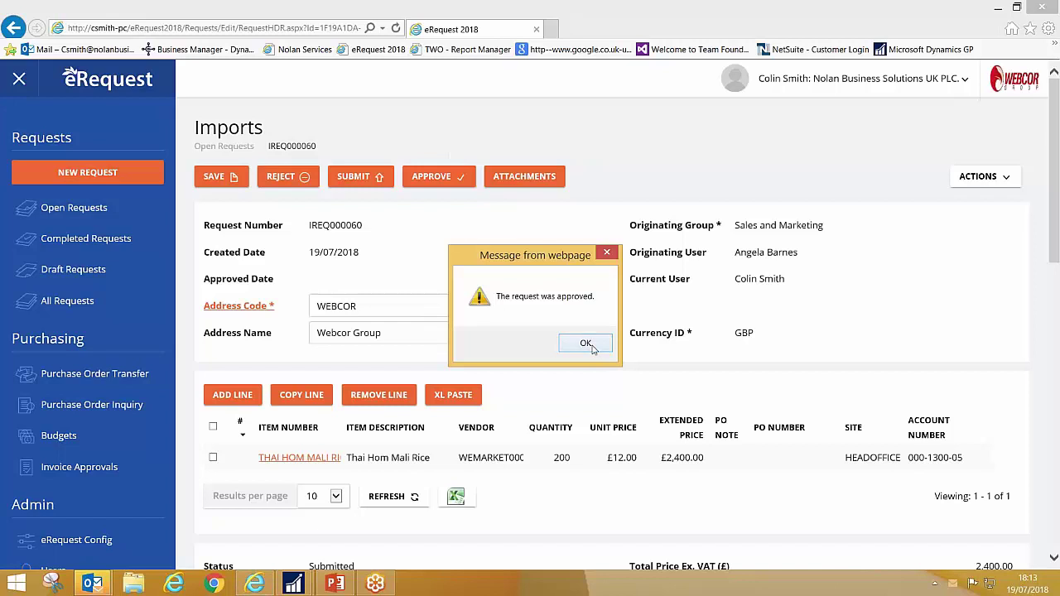
- Dismiss the approval message to reach the Purchase Order Transfer Results for IPON000018
left_click(594, 350)
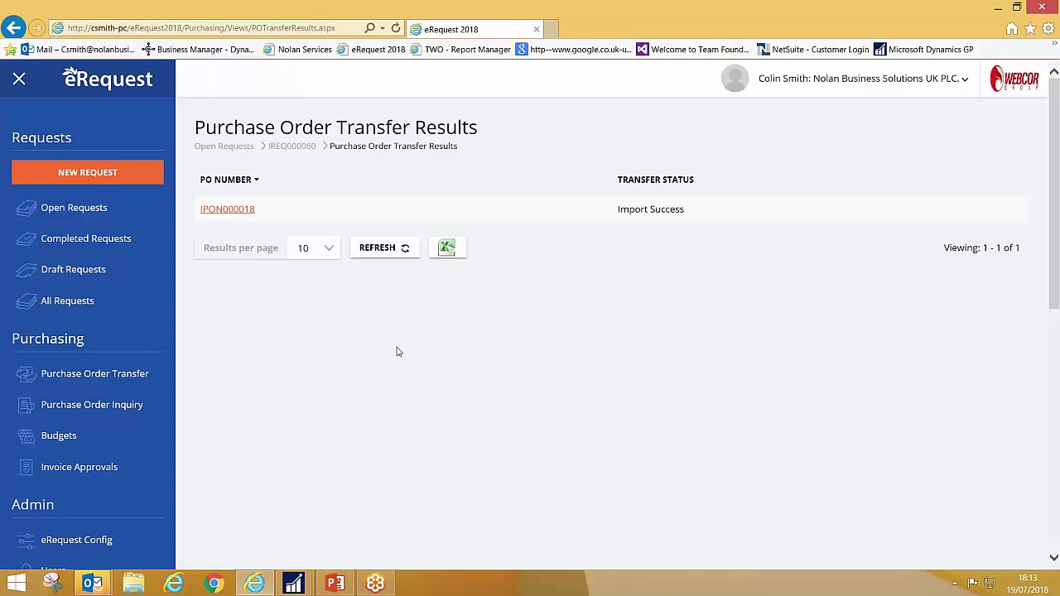
- Open the IPON000018 purchase order report and zoom in slightly
left_click(231, 212)
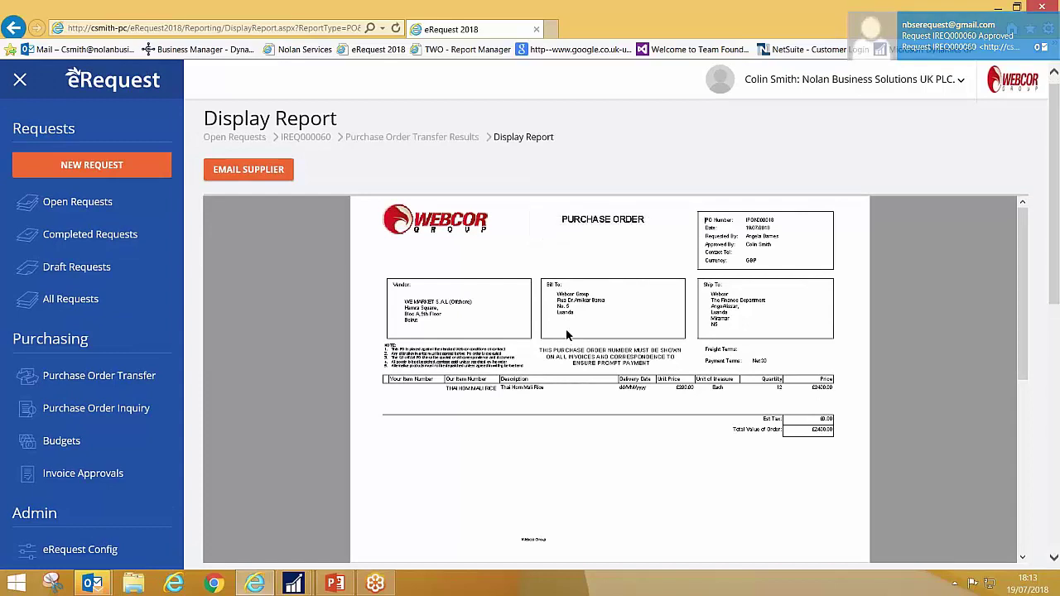
key("ctrl+plus")
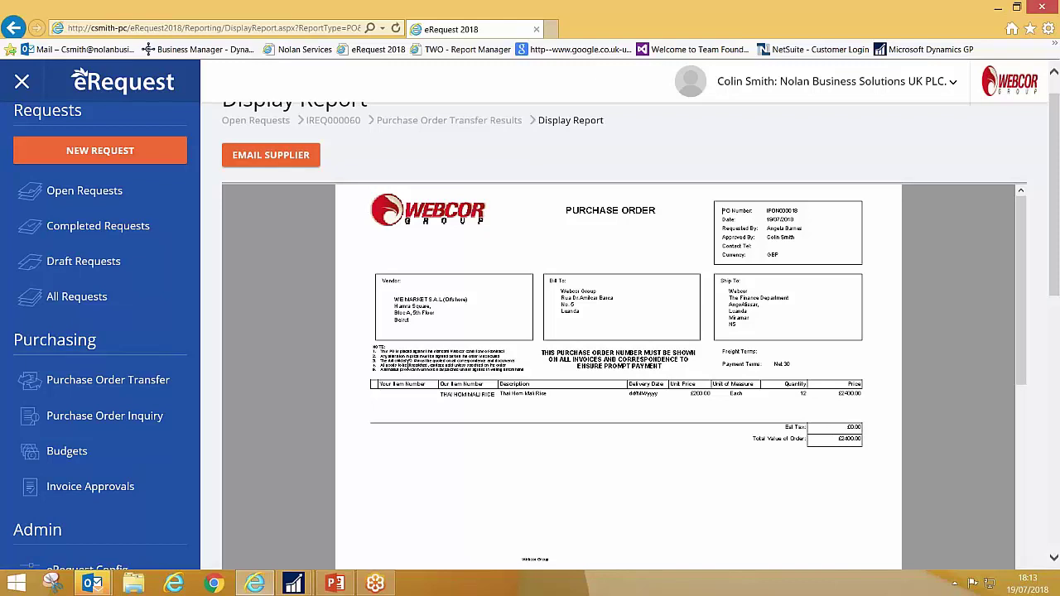
scroll(584, 173, "up", 1)
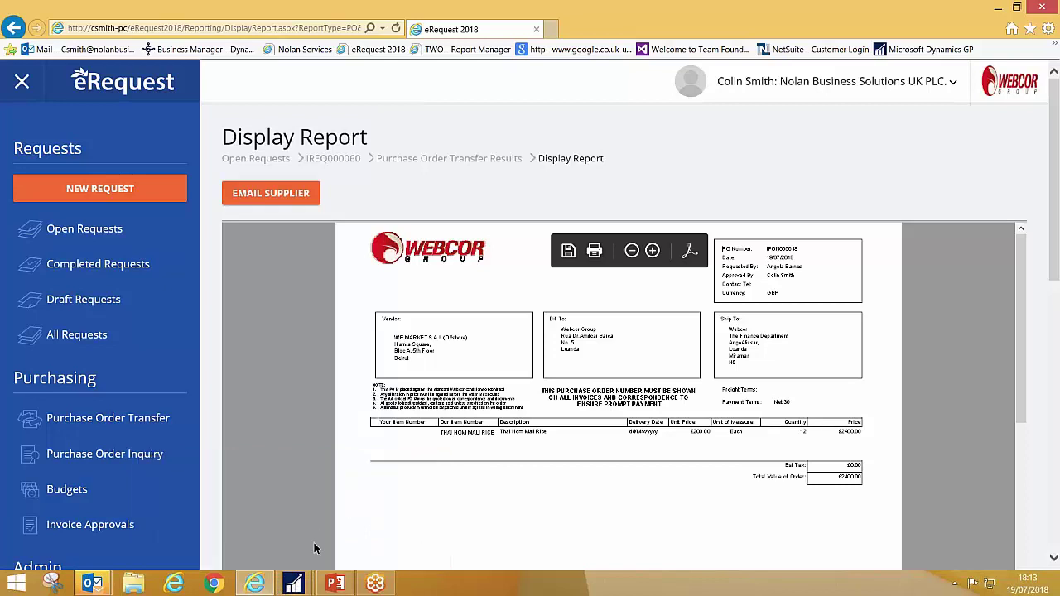
- Refresh the Dynamics GP Import POs SmartList so IPON000018 shows as Released for £2,400.00
mouse_move(293, 583)
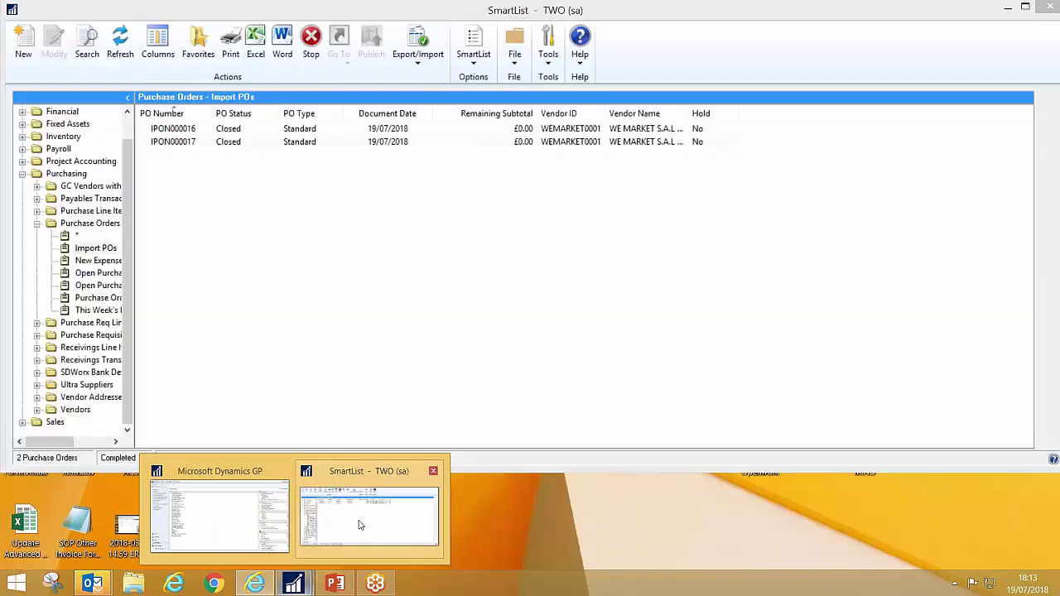
left_click(359, 524)
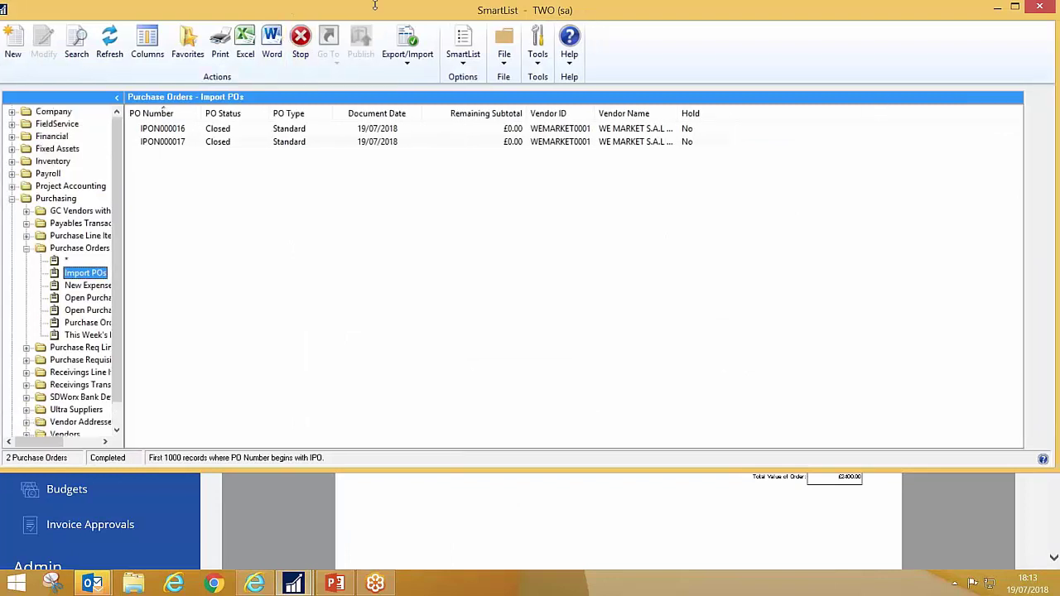
left_click_drag(398, 15, 397, 34)
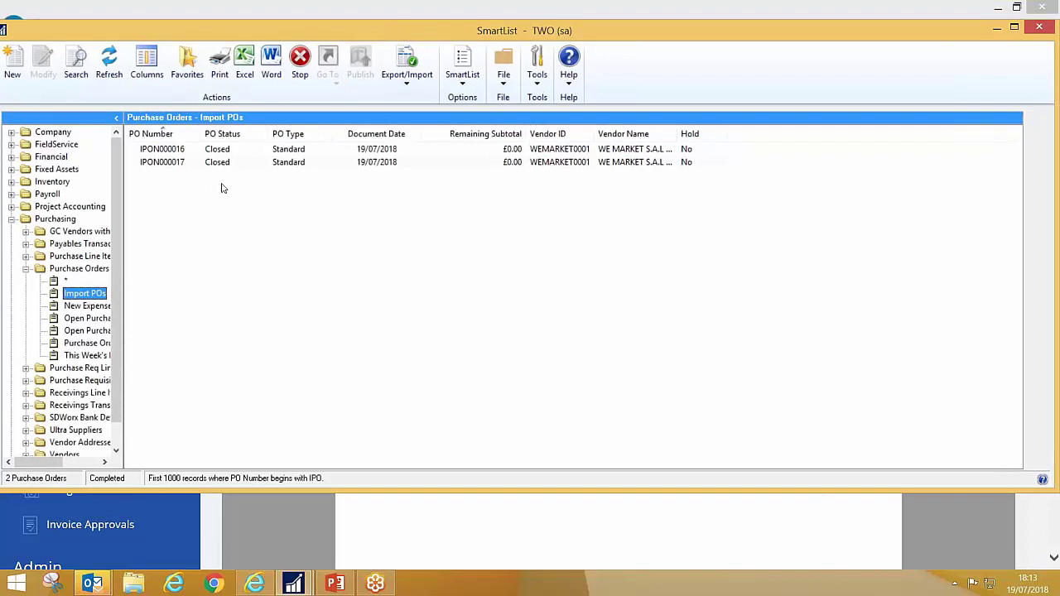
left_click(109, 65)
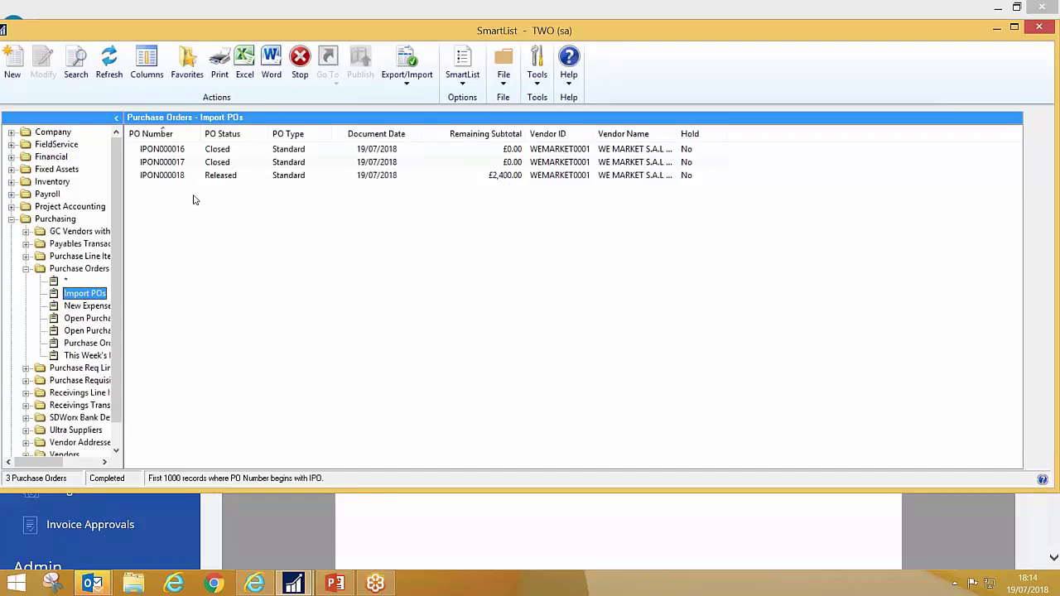
- Open purchase order IPON000018 and review the THAI HOM MALI RICE line item detail
left_click(176, 176)
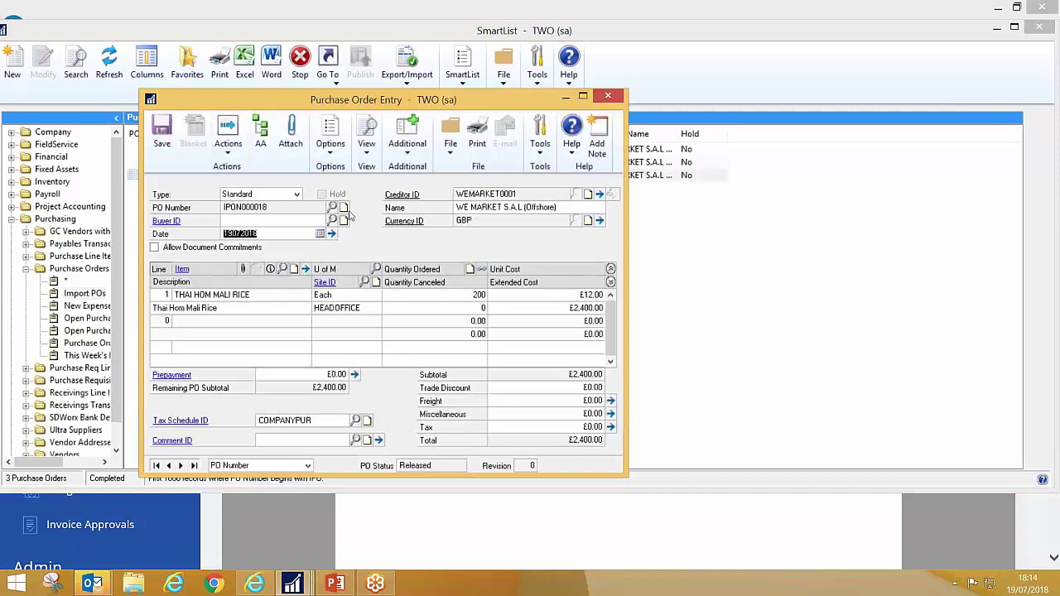
left_click(242, 298)
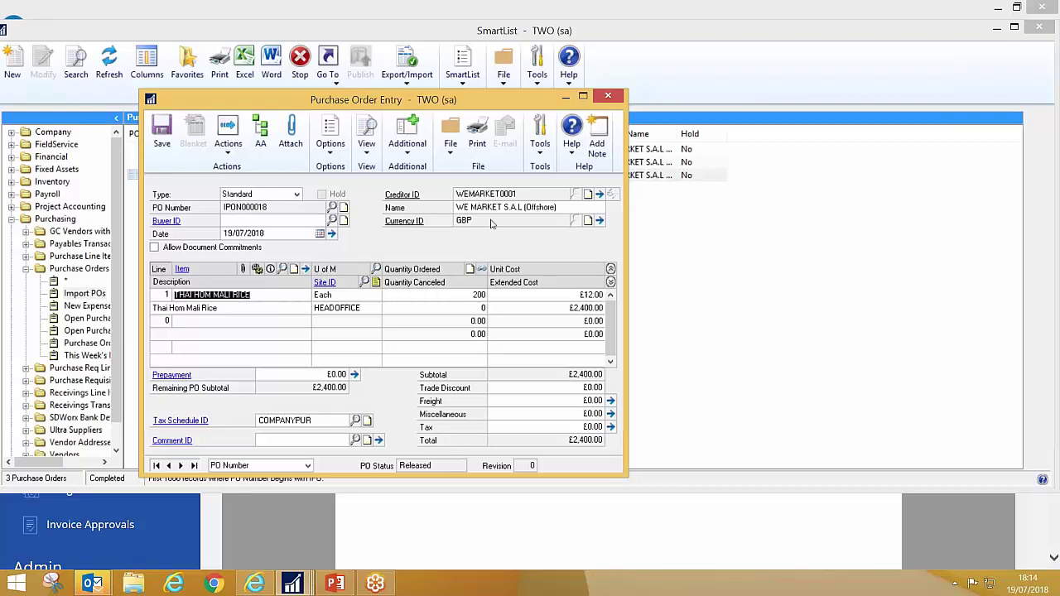
left_click(306, 269)
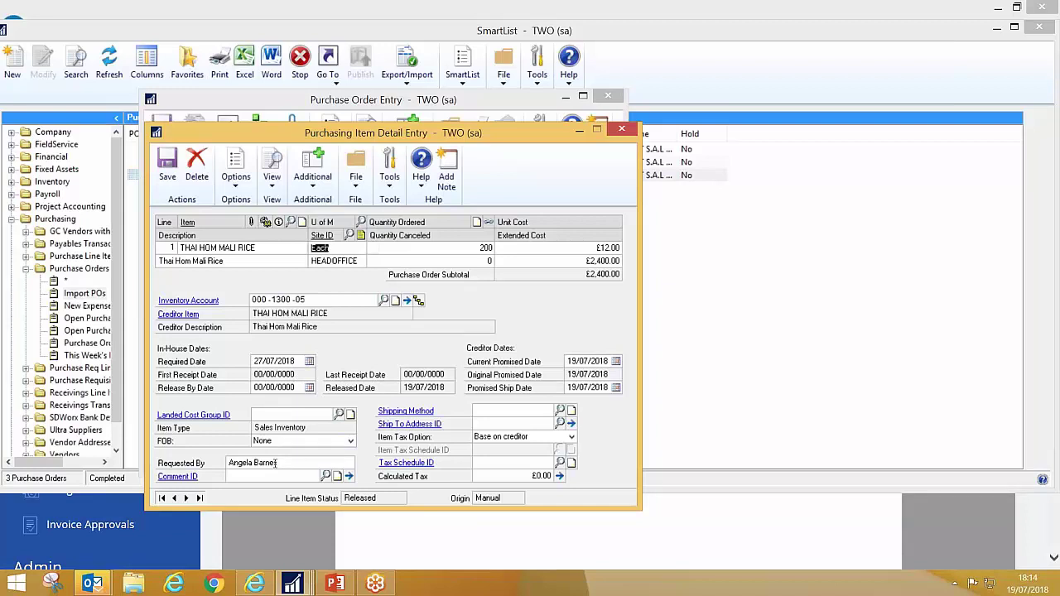
left_click(622, 130)
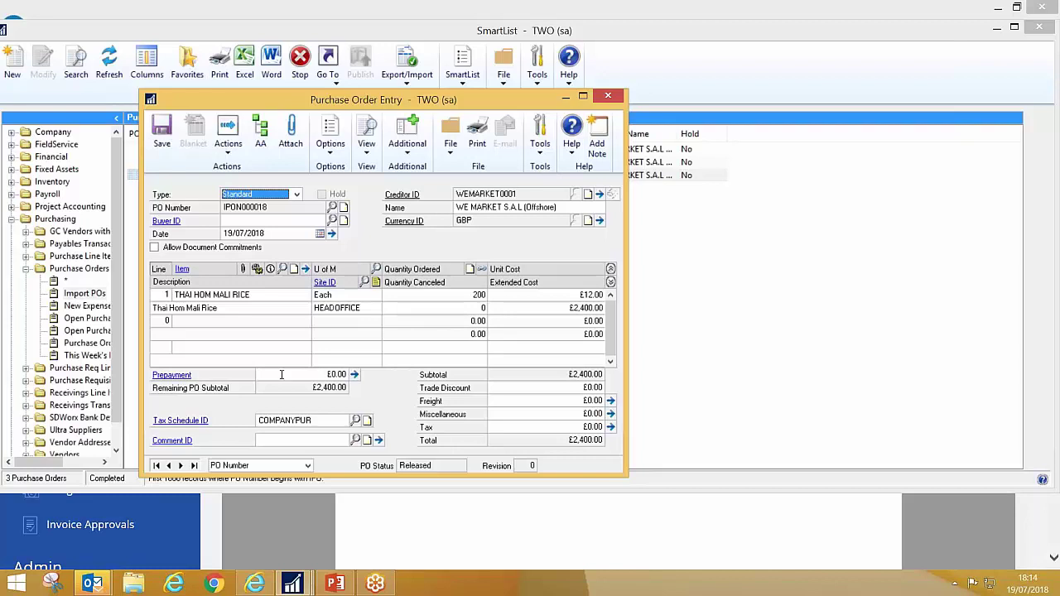
- Enter a £2,400.00 prepayment on IPON000018 and bring up its prepayment payment details
left_click(315, 375)
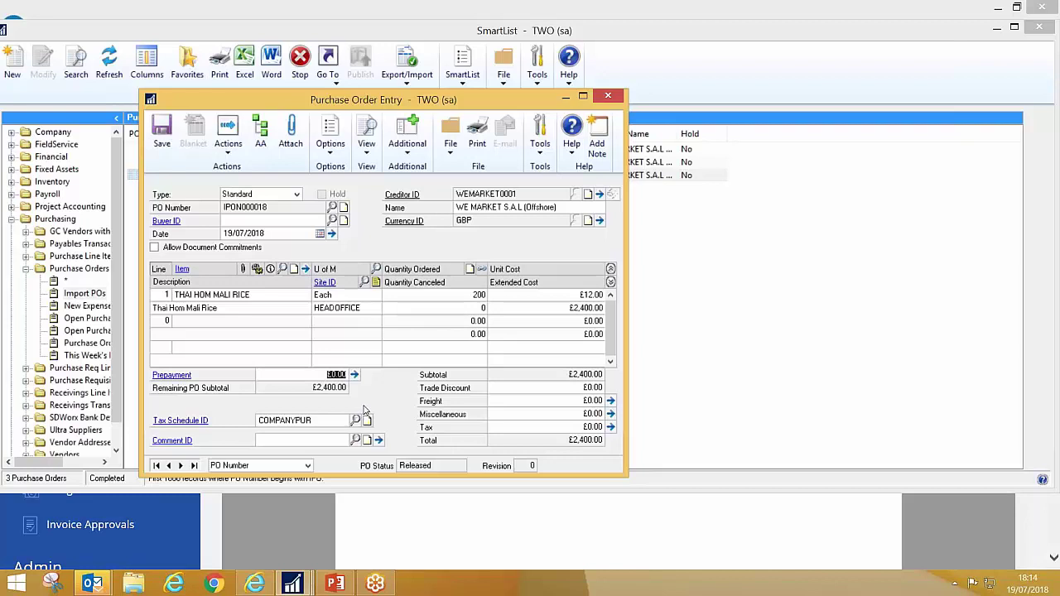
type("2,400.00")
key("Tab")
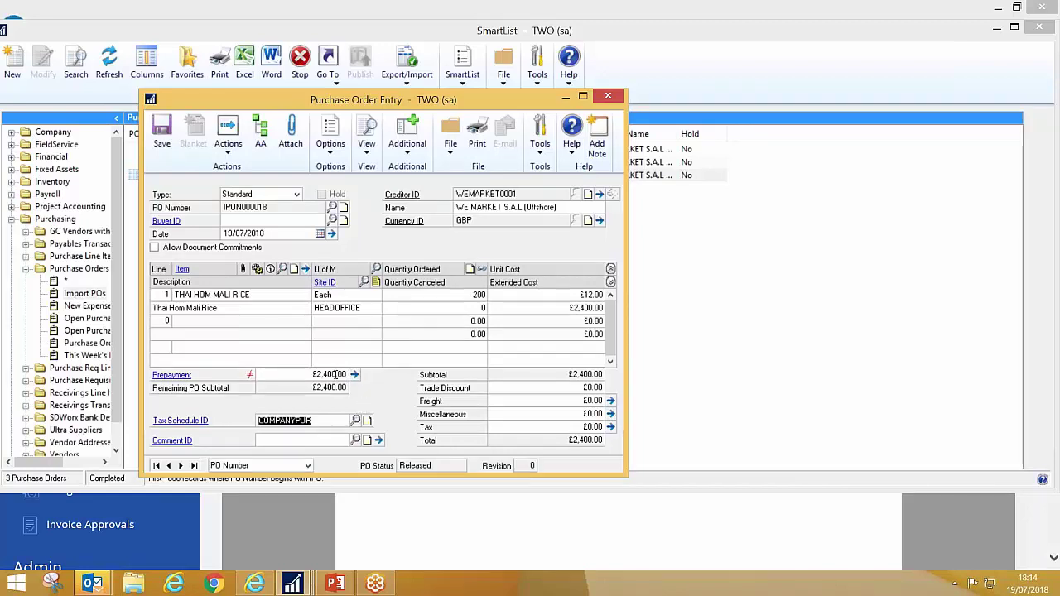
left_click(354, 374)
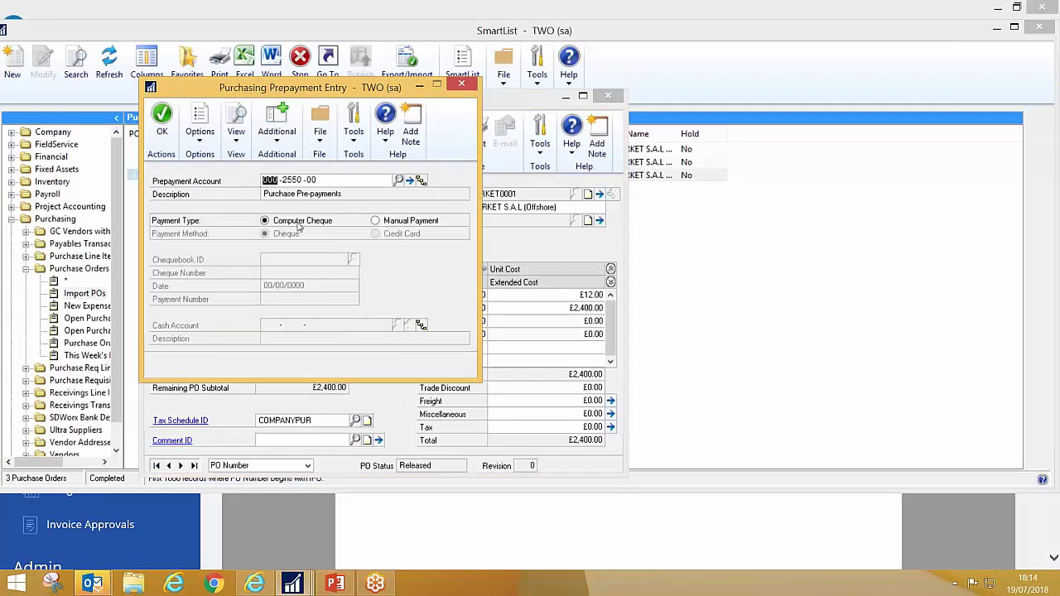
- Keep Computer Cheque as the prepayment method, save IPON000018 and close Purchase Order Entry
left_click(394, 221)
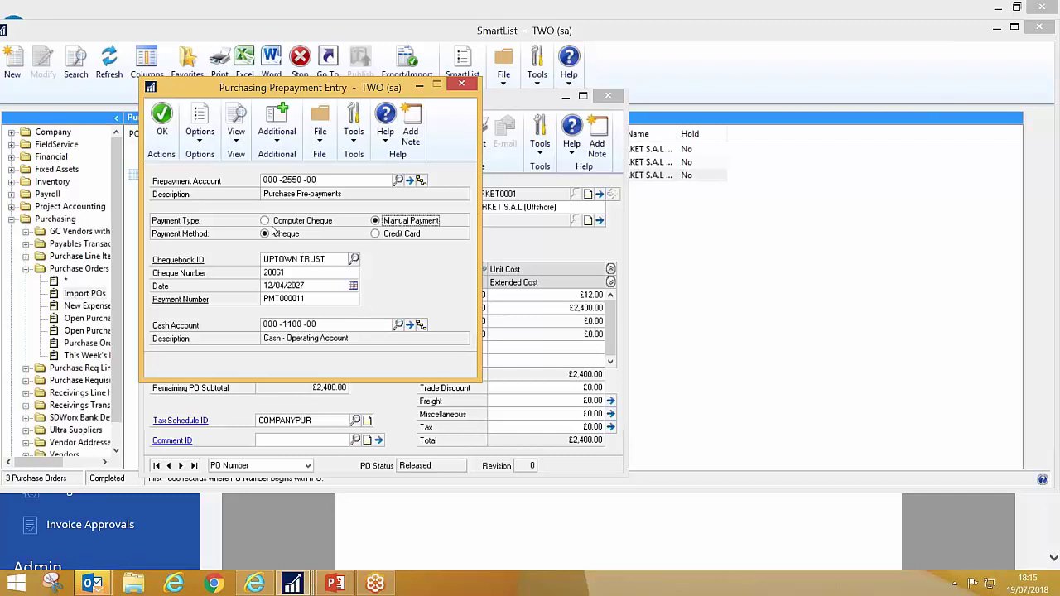
left_click(269, 223)
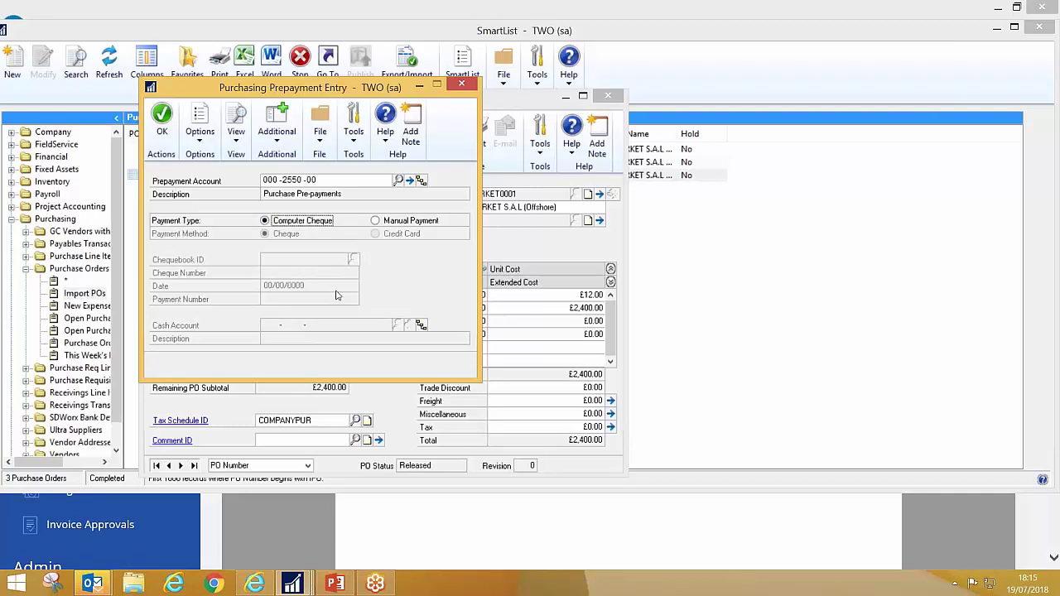
left_click(161, 120)
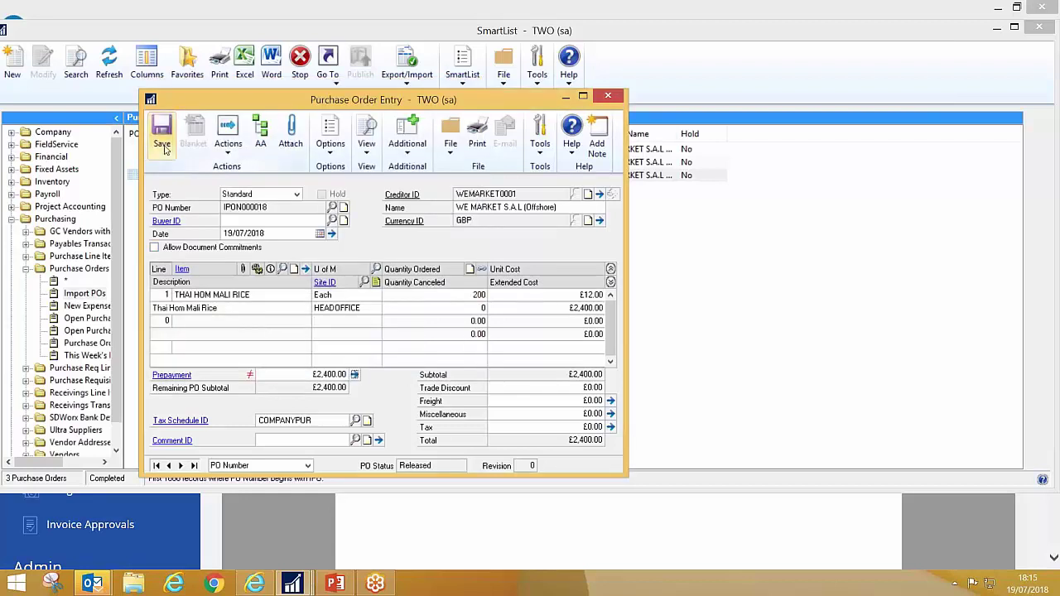
left_click(162, 137)
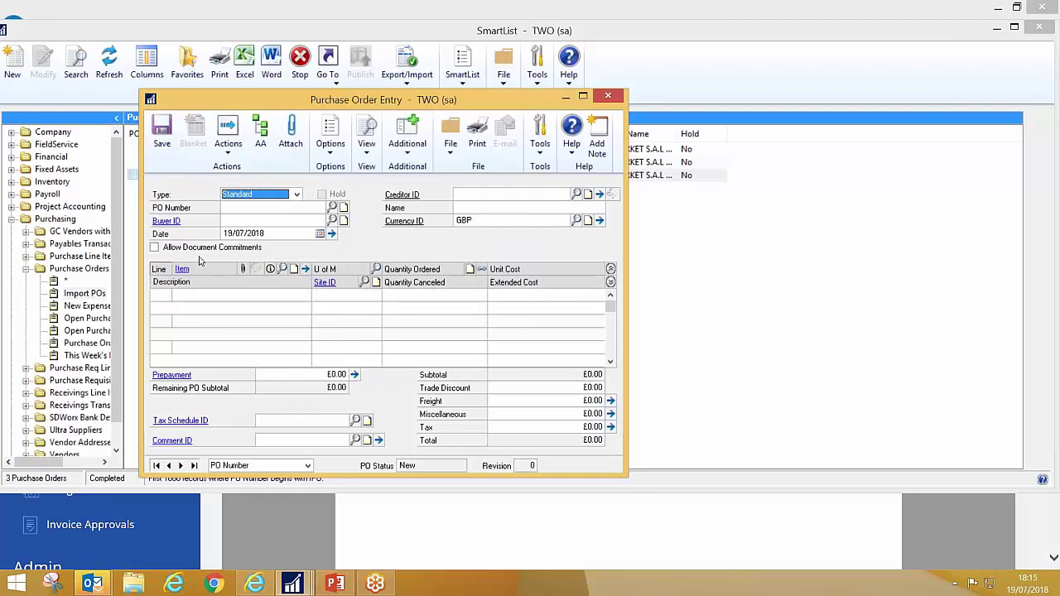
left_click(609, 95)
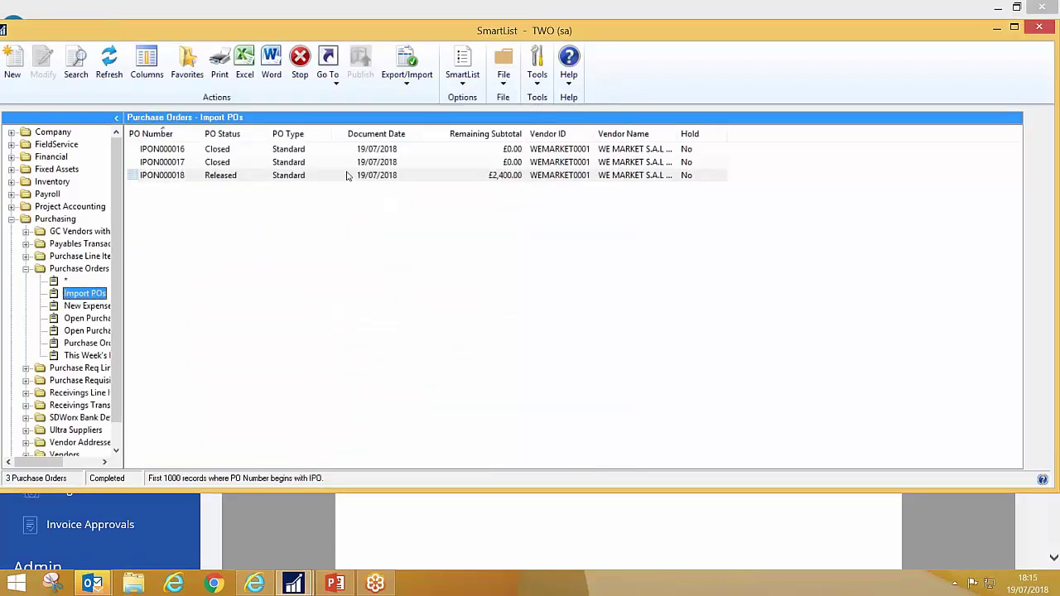
- Close the SmartList and add a new payment batch with Batch ID PREPAY
left_click(1039, 27)
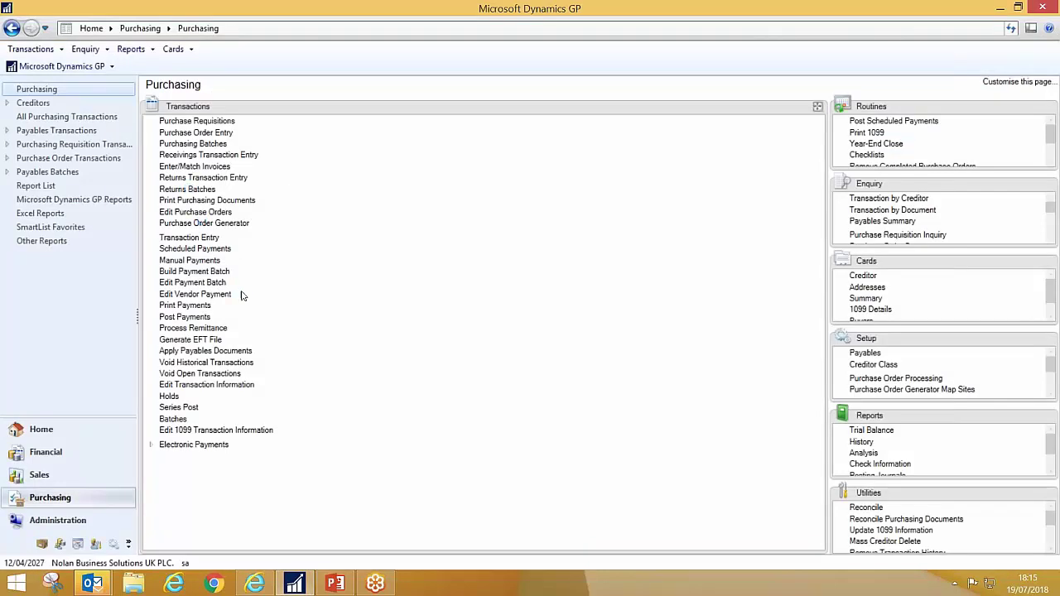
left_click(199, 286)
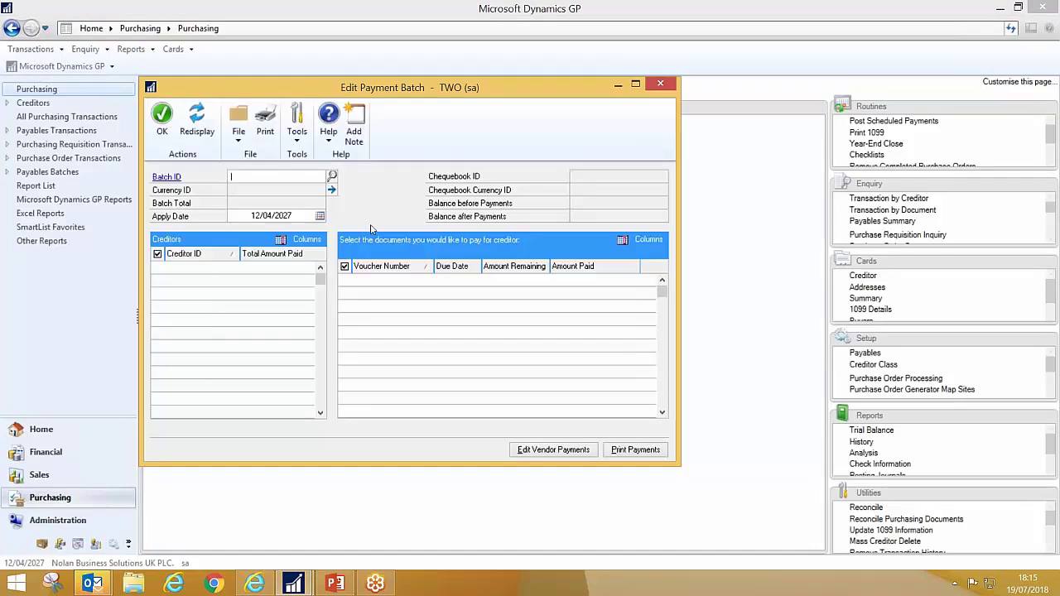
type("PR")
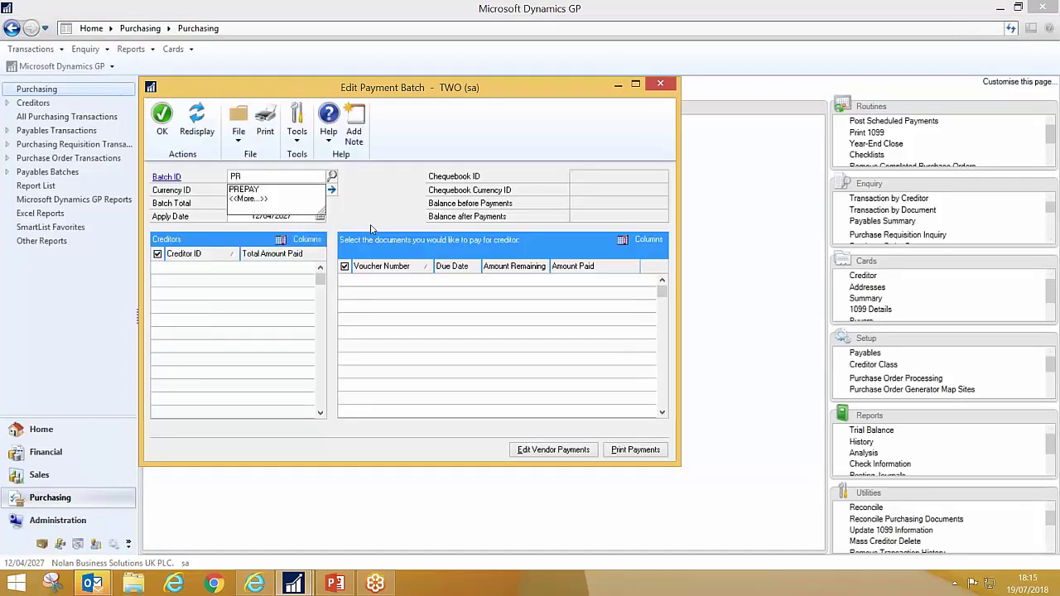
type("EPAY")
key("Tab")
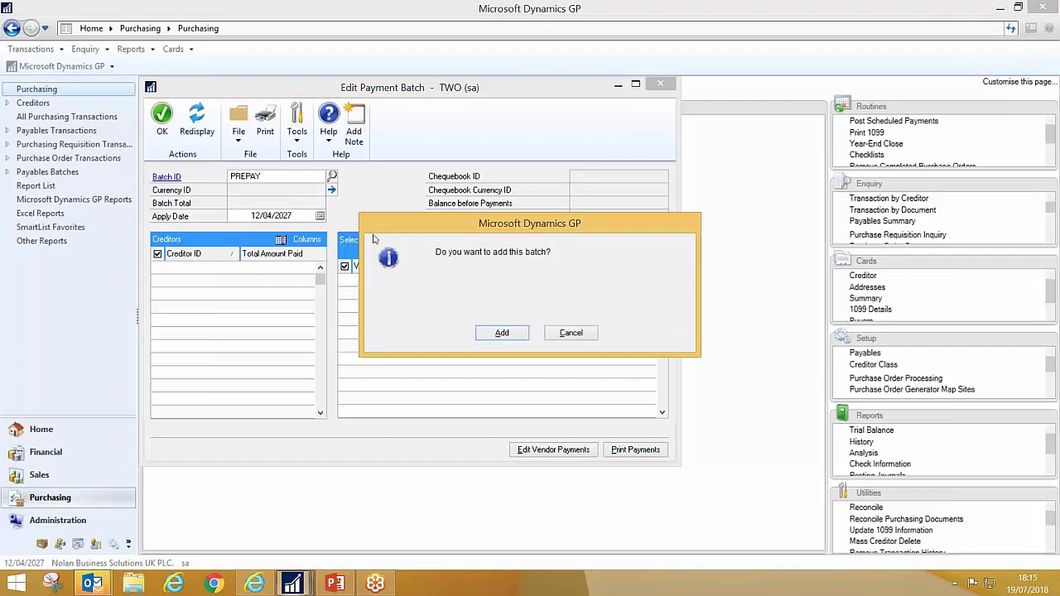
left_click(500, 334)
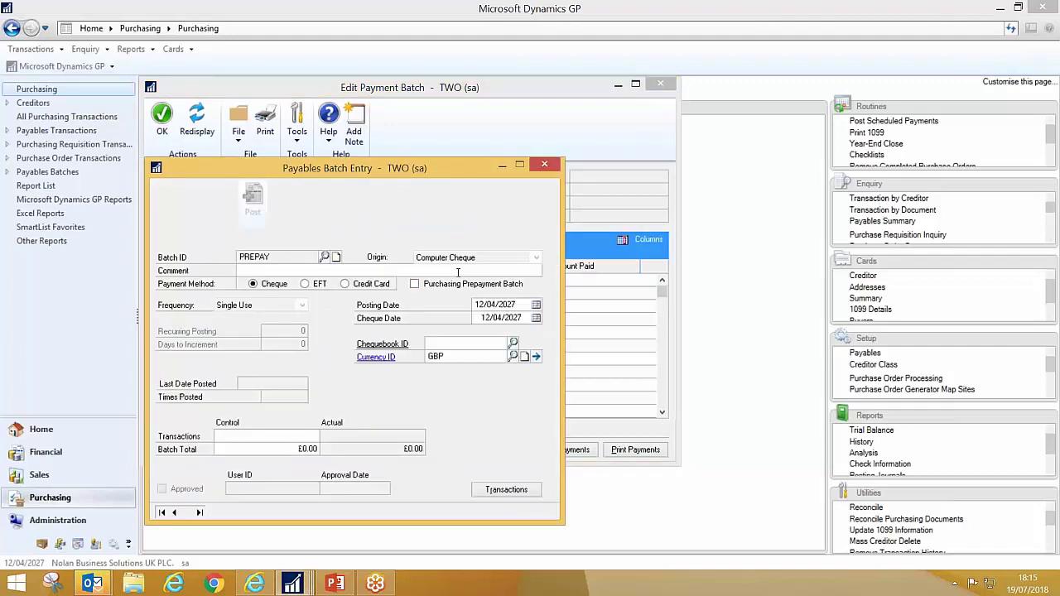
- Make PREPAY an EFT purchasing prepayment batch on chequebook HSBC CURRENT and save it
left_click(415, 284)
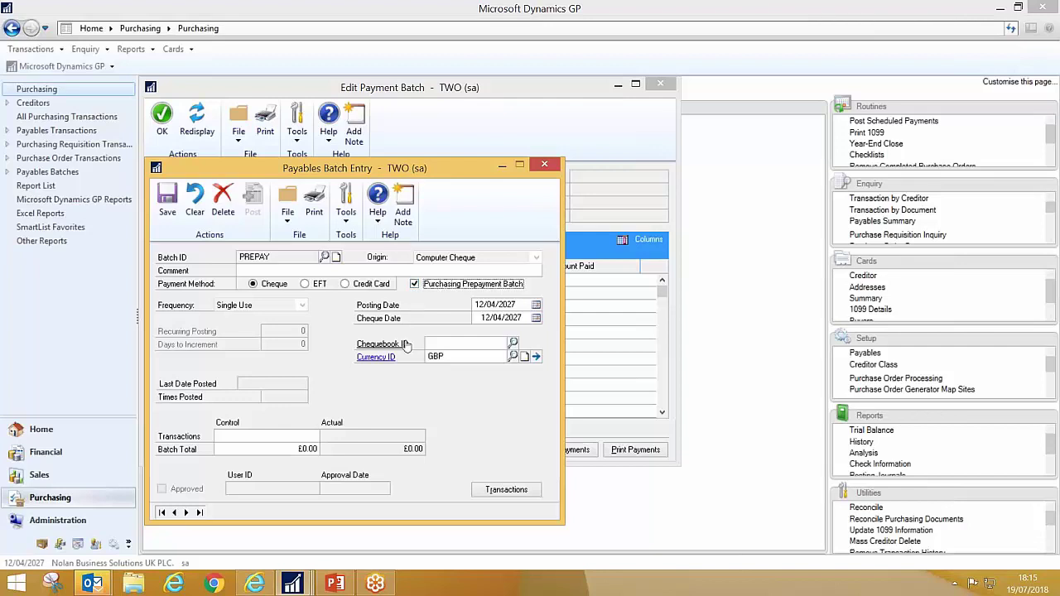
left_click(311, 288)
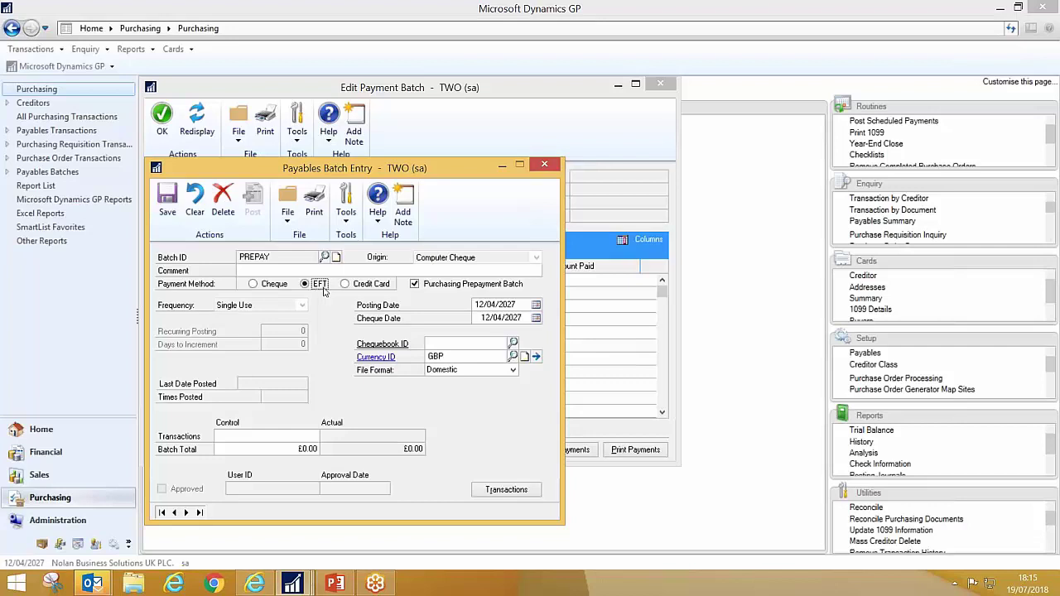
left_click(440, 342)
left_click(514, 342)
double_click(222, 317)
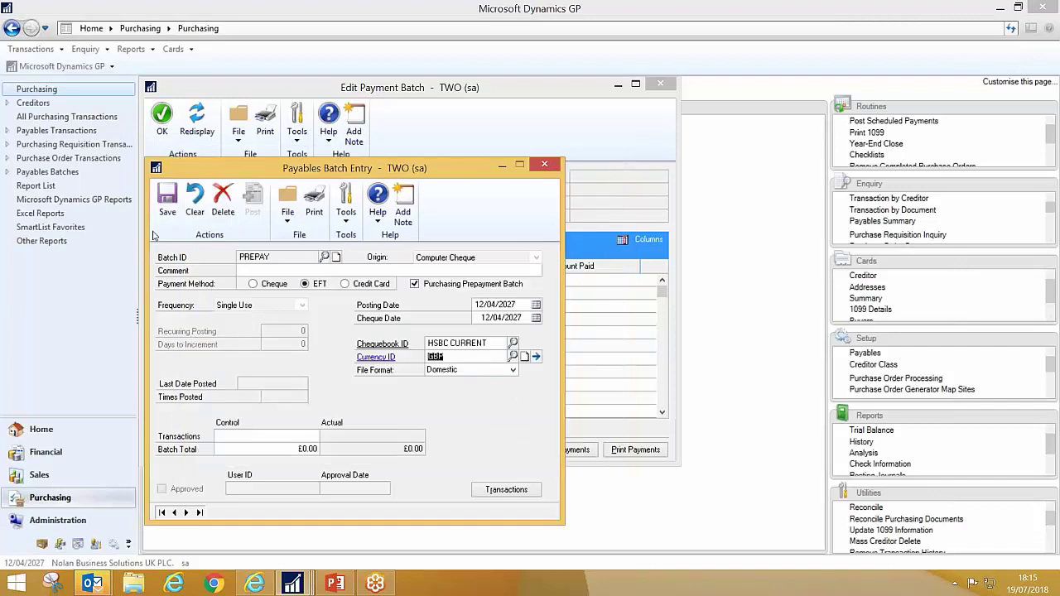
left_click(170, 209)
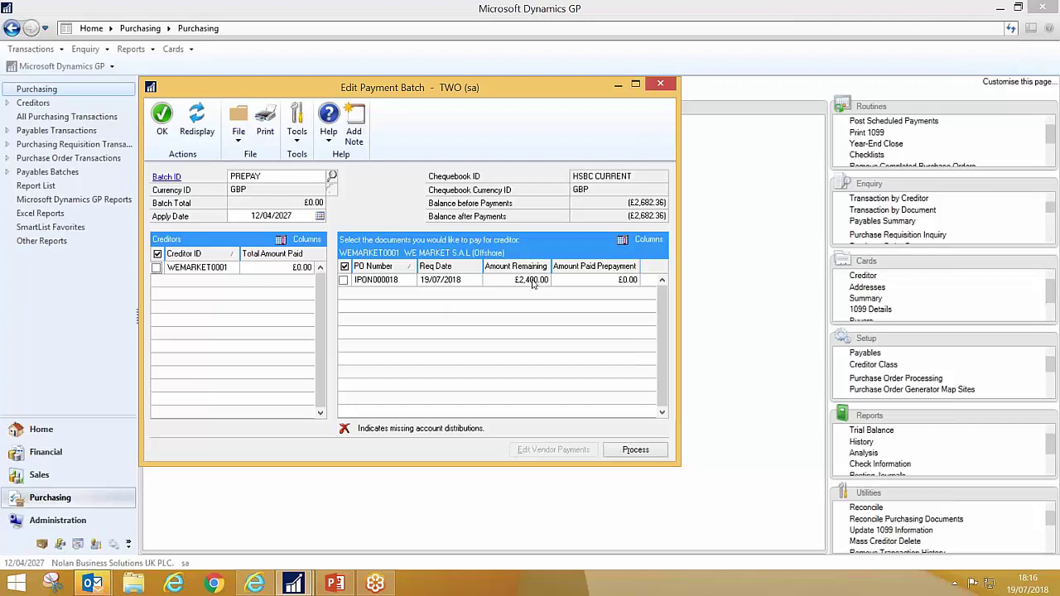
- Pay WEMARKET0001's £2,400.00 prepayment by EFT, skip the payment report, and choose Remittance Form
left_click(156, 269)
left_click(635, 451)
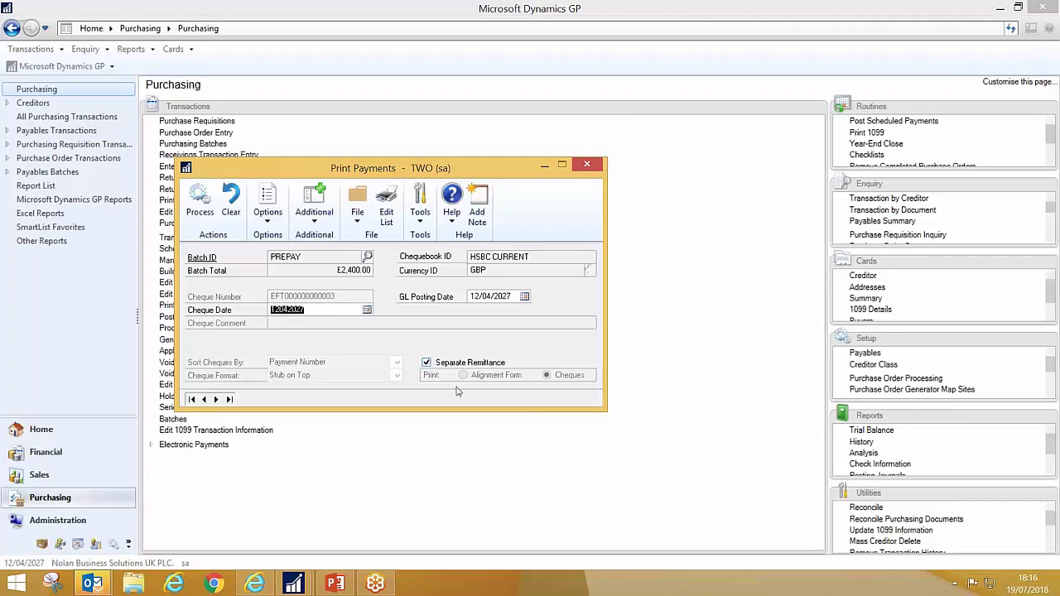
left_click(203, 206)
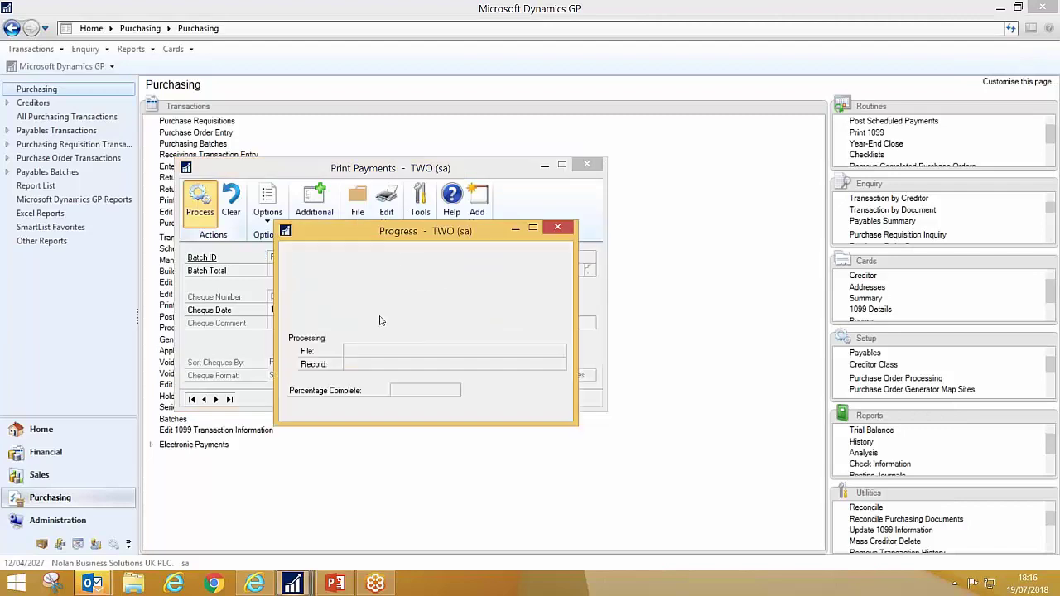
left_click(423, 294)
left_click(648, 403)
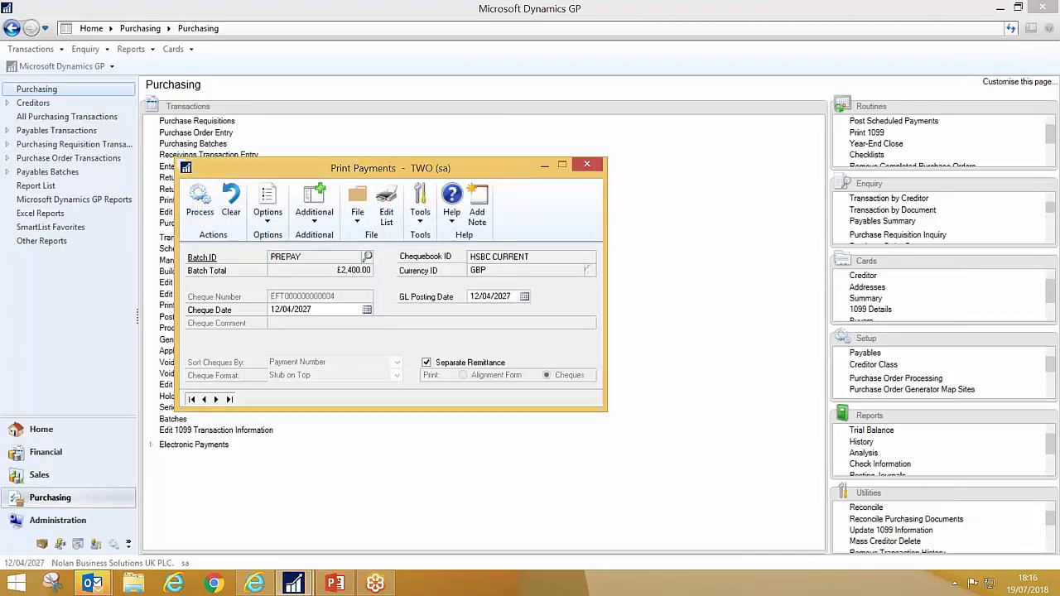
left_click(320, 228)
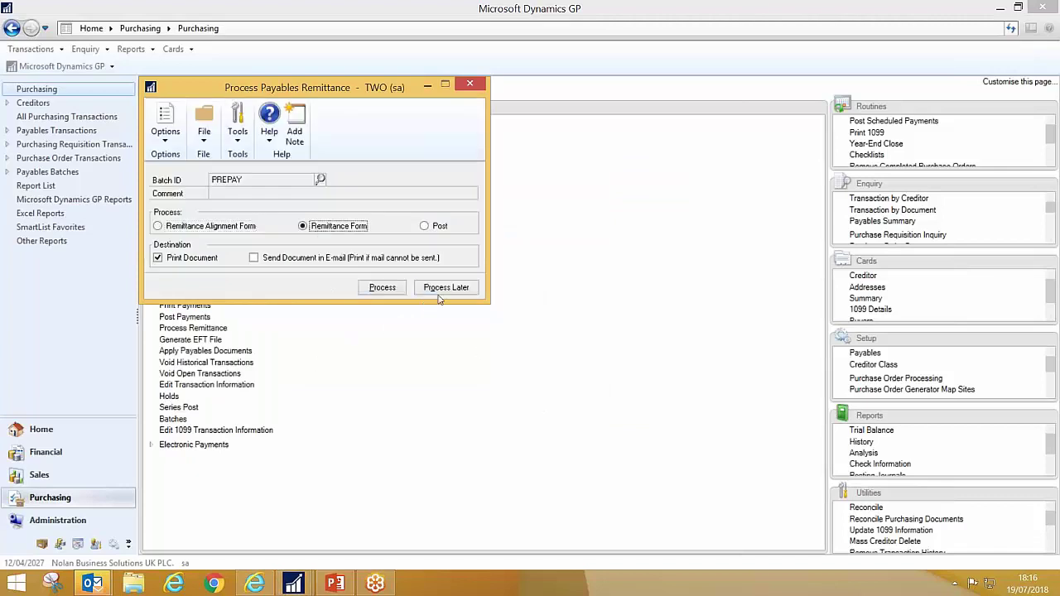
- Produce the PREPAY remittance as a Word Check Remittance document for payment PMT000011
left_click(386, 289)
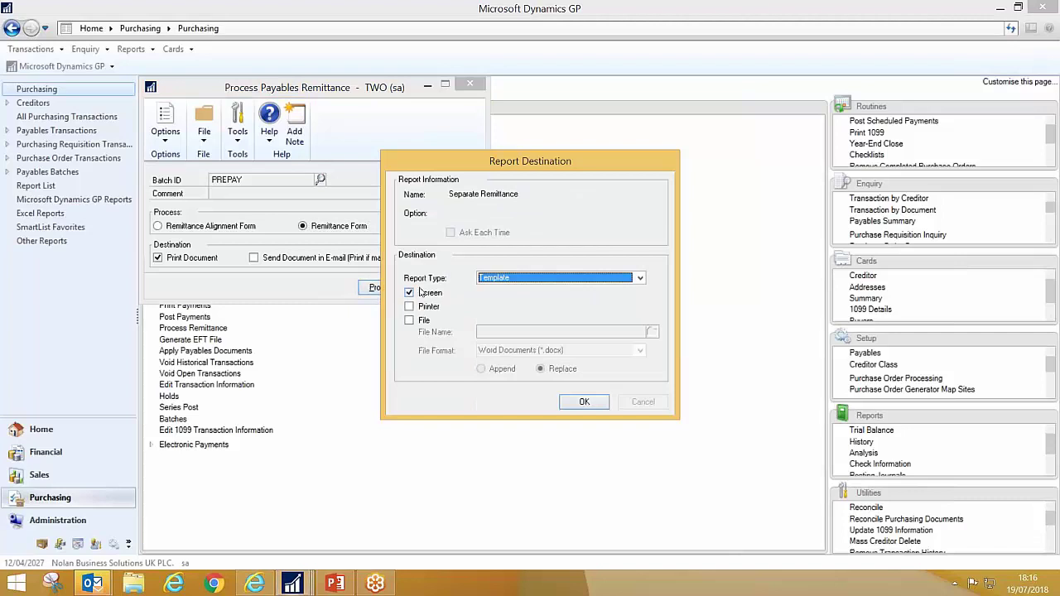
left_click(584, 401)
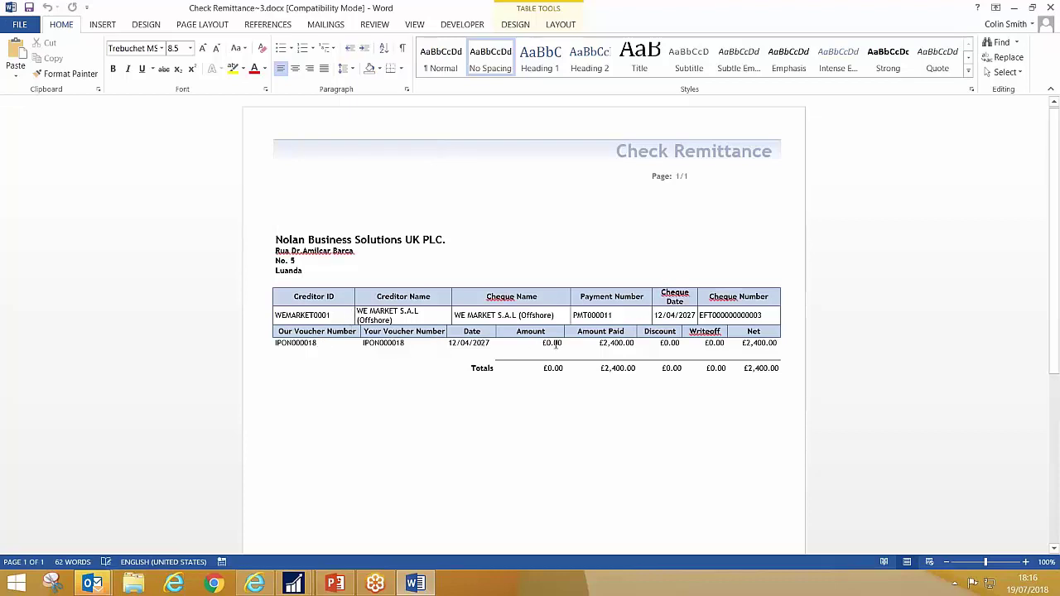
- Close the Check Remittance in Word and set Process Payables Remittance to Post
left_click(600, 345)
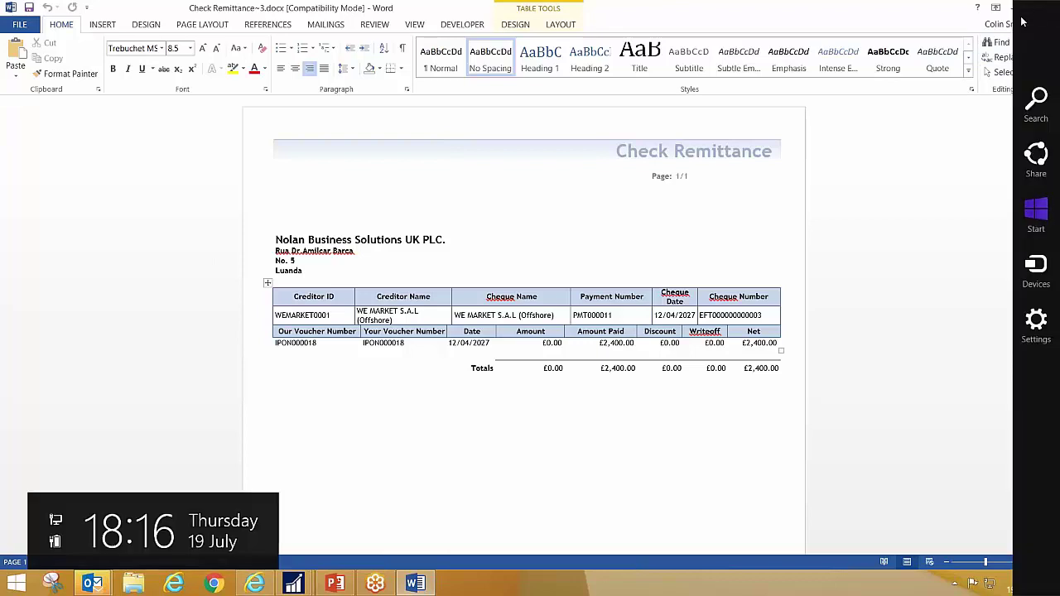
left_click(1052, 8)
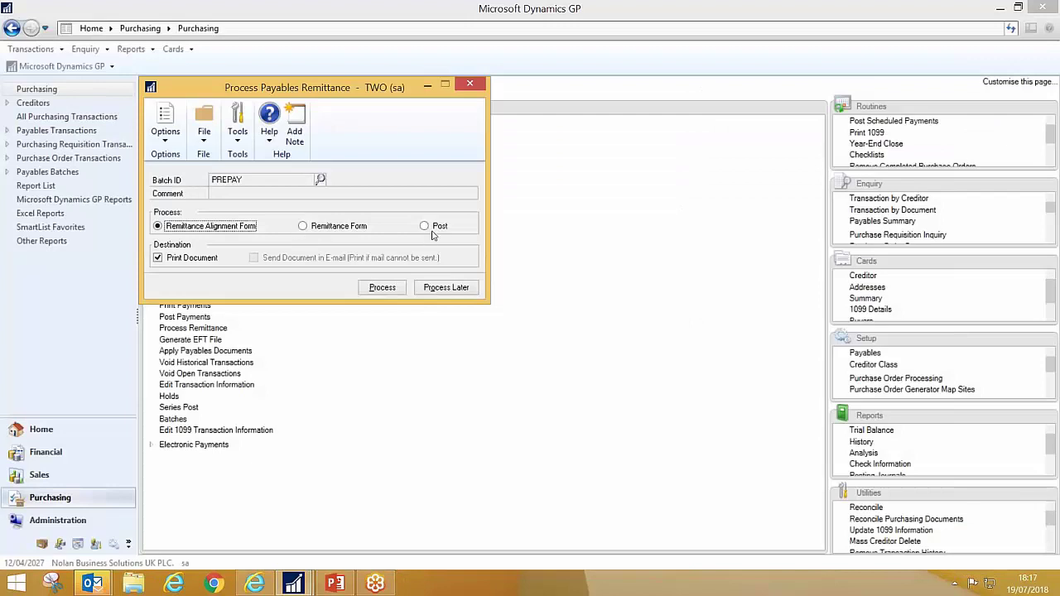
left_click(434, 229)
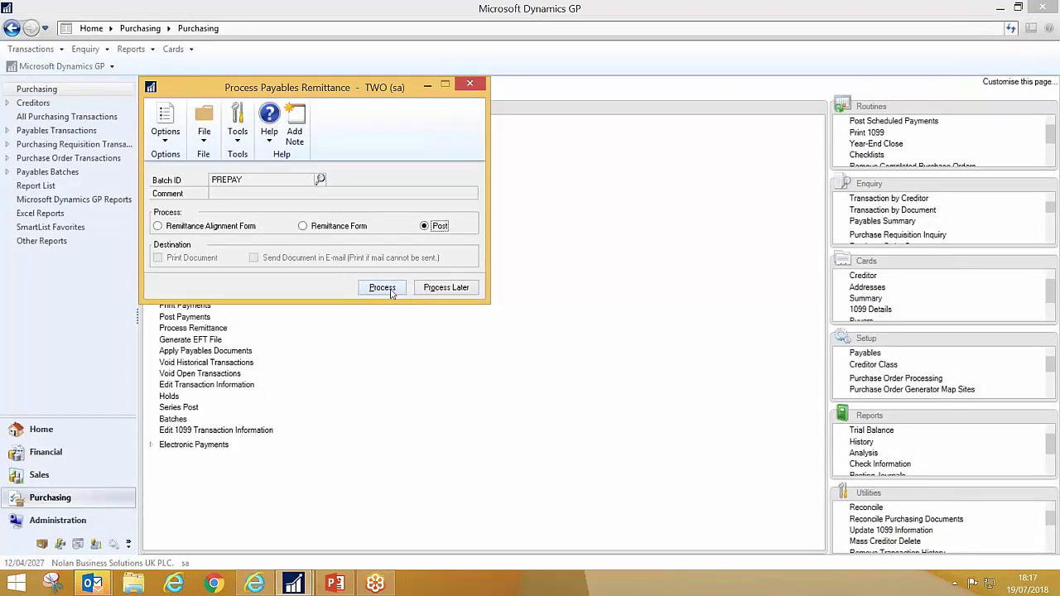
- Post batch PREPAY with the Computer Checks Posting Journal on screen, skipping the other reports
left_click(389, 289)
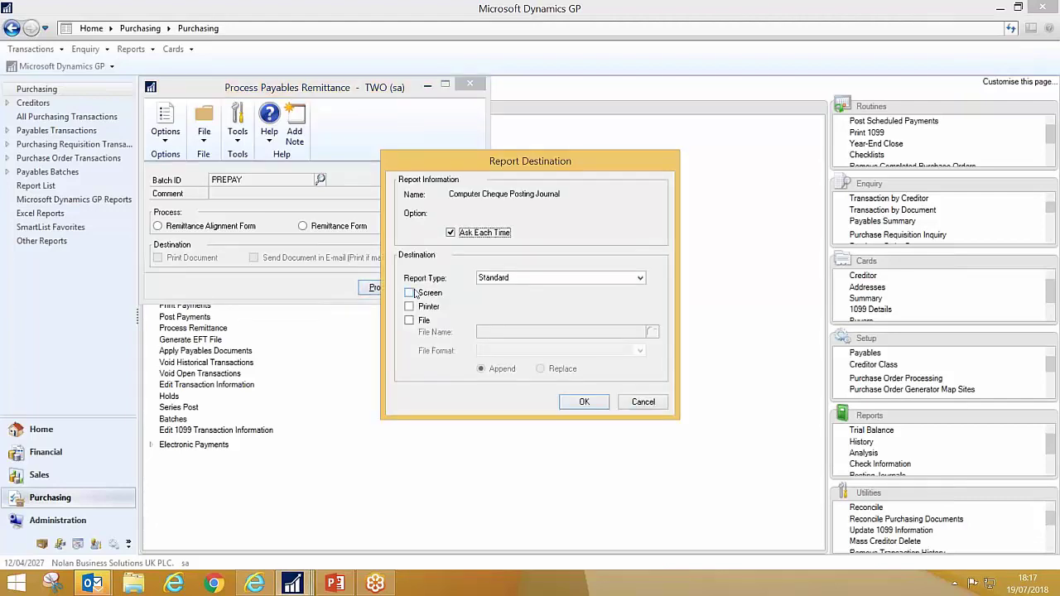
left_click(430, 294)
left_click(585, 402)
left_click(643, 403)
left_click(644, 402)
left_click(643, 402)
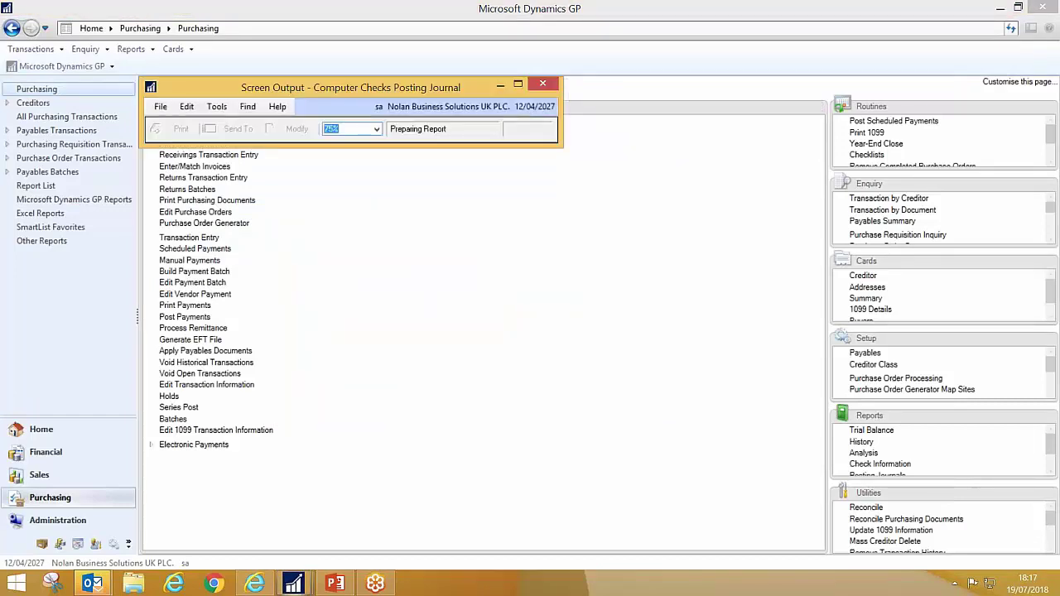
- Widen and review the posting journal showing £2,400.00 to Purchase Pre-payments, then close it
left_click_drag(586, 379, 853, 371)
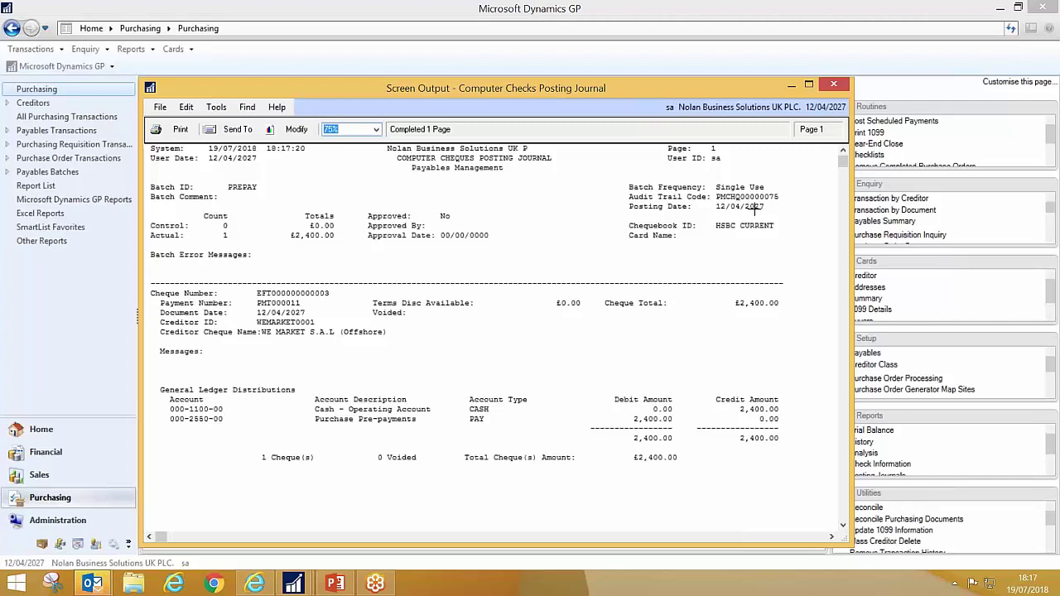
left_click(833, 84)
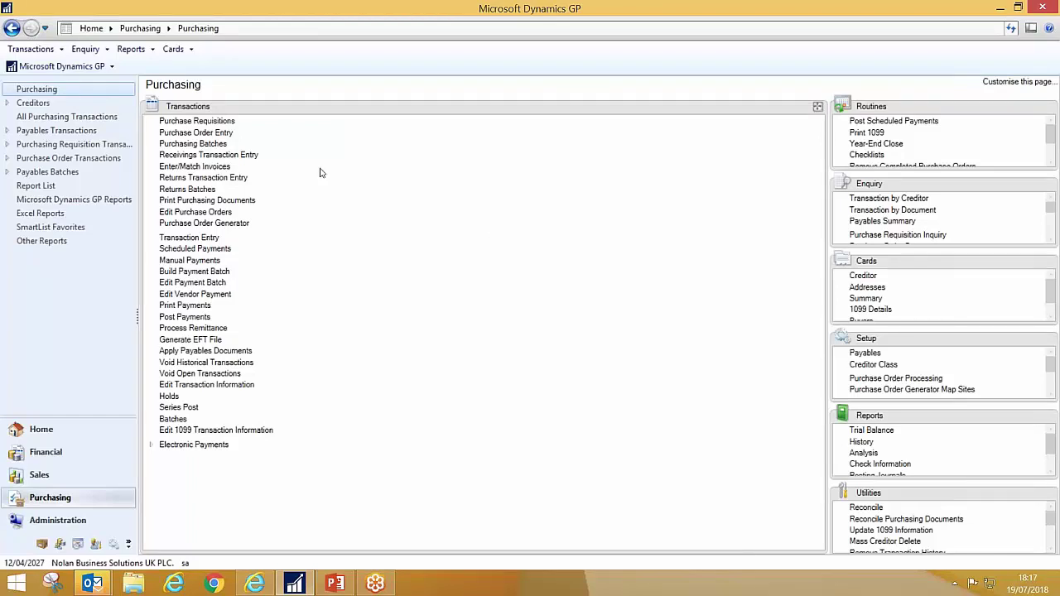
- Start receipt RCT1197 with document number GRN1100 in a new batch CSRECEIPTS
left_click(226, 156)
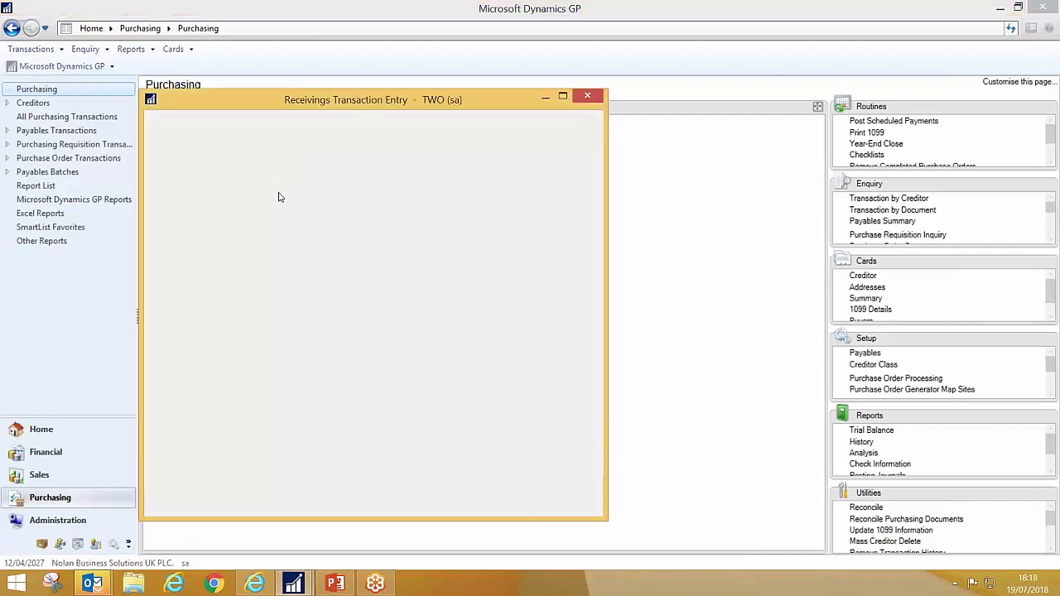
left_click(279, 213)
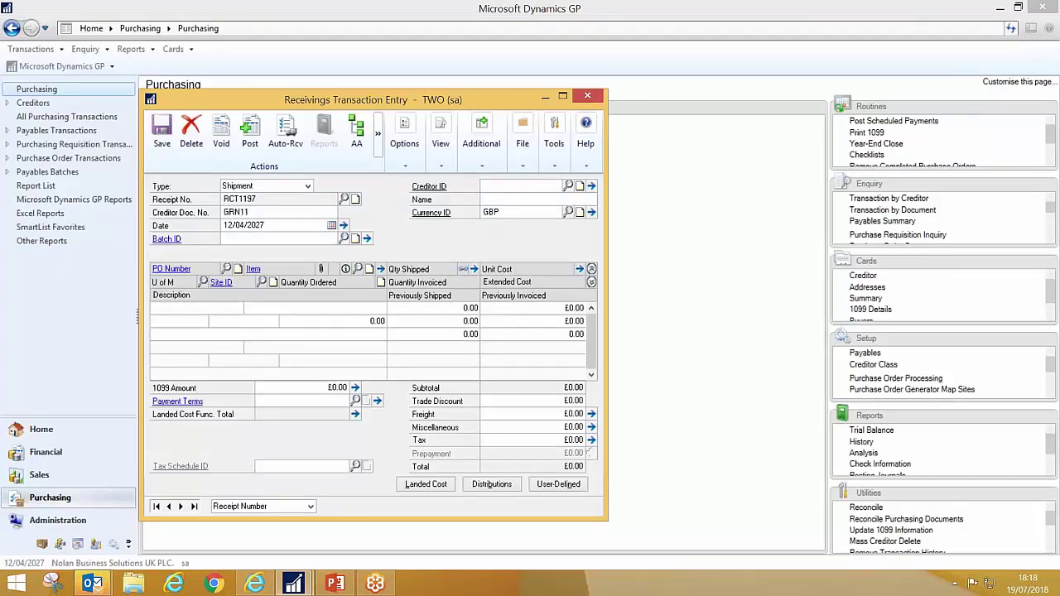
key("Tab")
key("Tab")
type("CS")
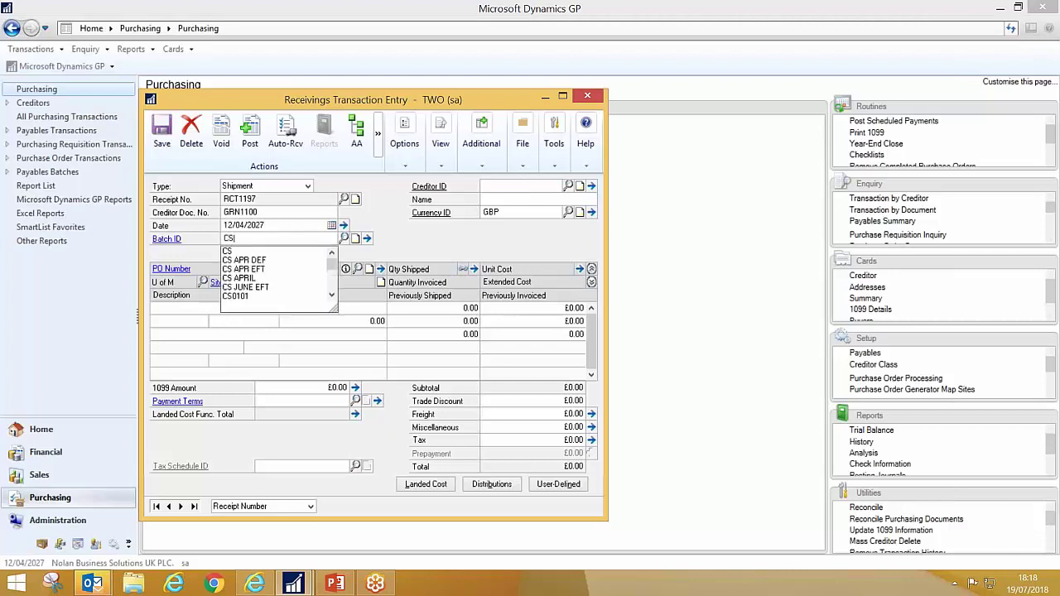
type("RECEIPTS")
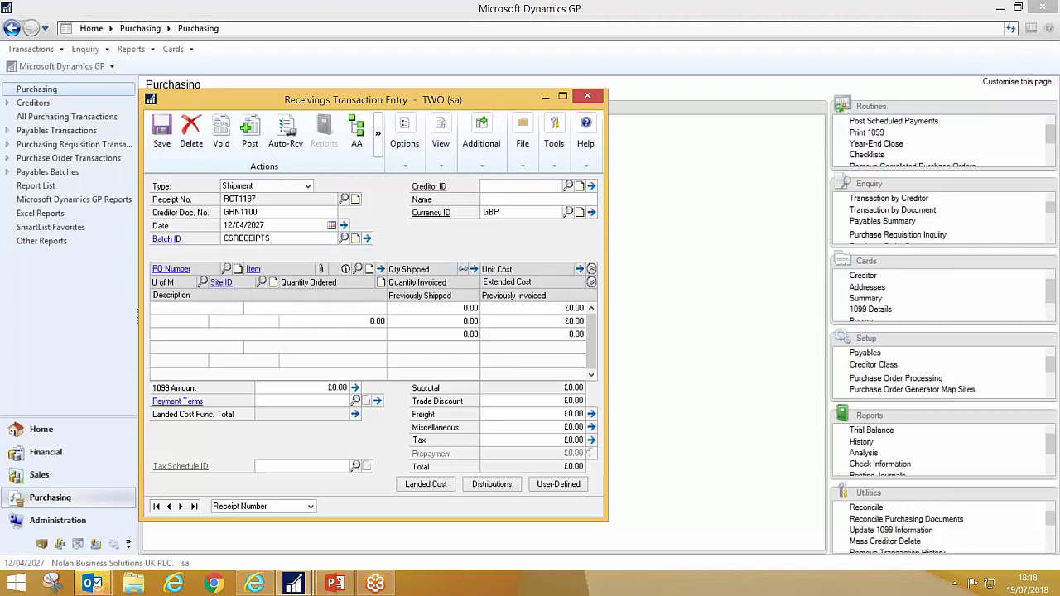
key("Tab")
key("Return")
- Set the creditor to WEMARKET0001 and decline adding project accounting information
left_click(522, 186)
type("WE")
key("Down")
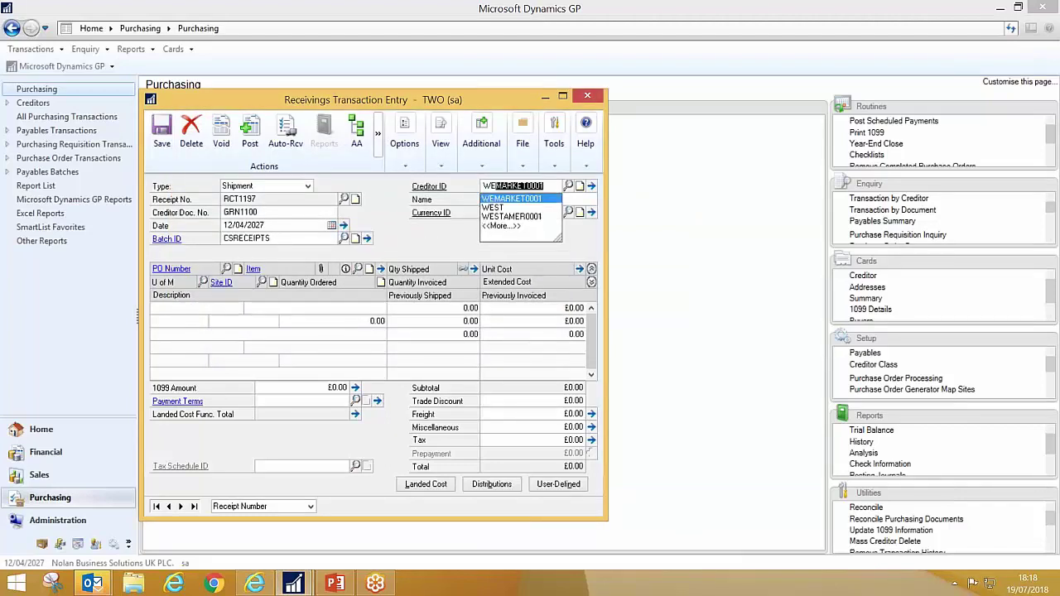
key("Tab")
left_click(566, 335)
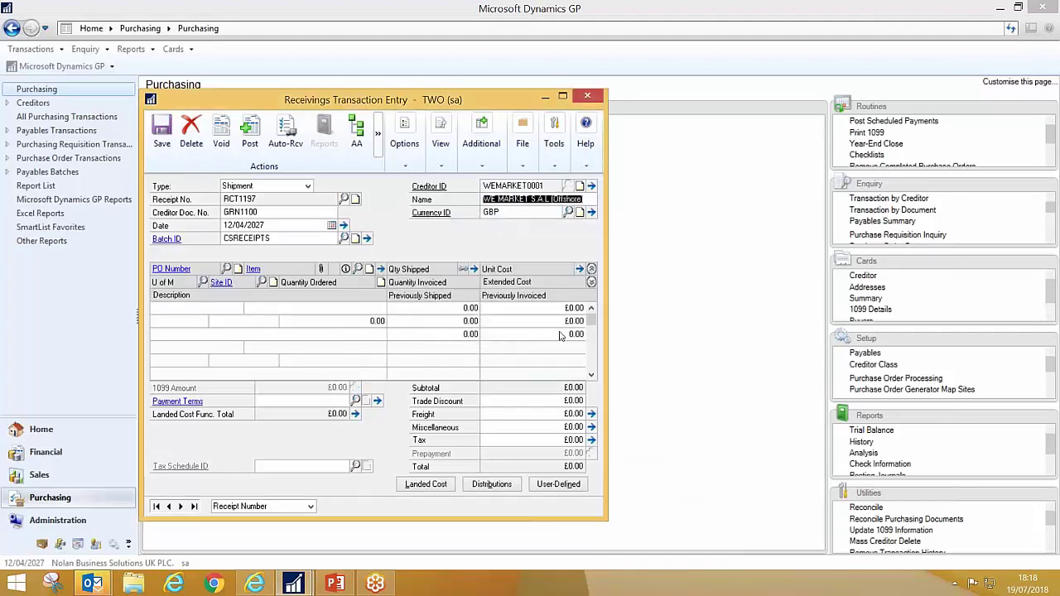
- Receive all 200 units of PO IPON000018 for the creditor on a new receipt
left_click(285, 133)
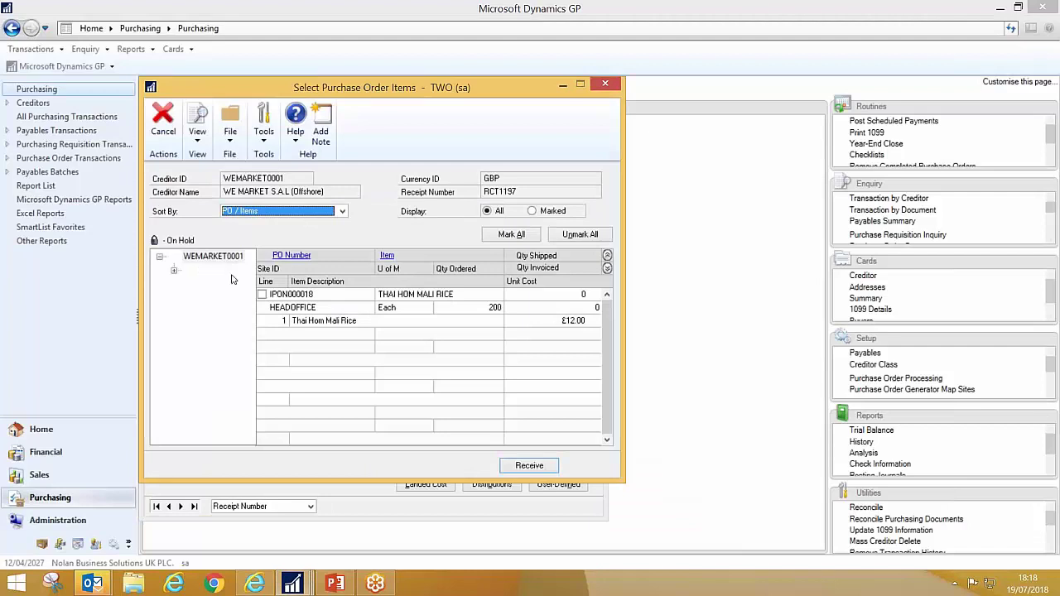
left_click(262, 294)
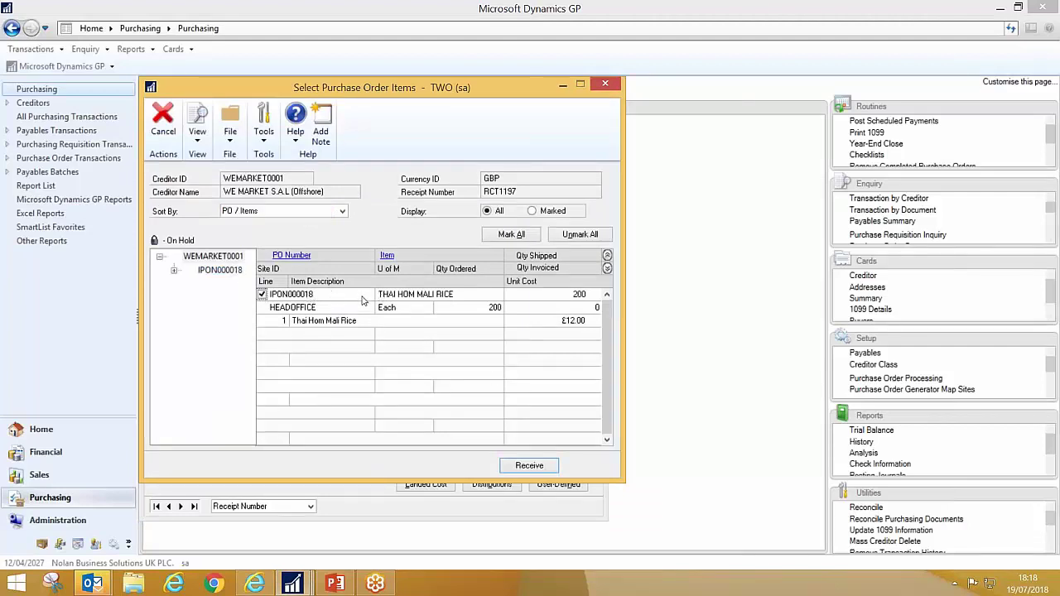
left_click(529, 466)
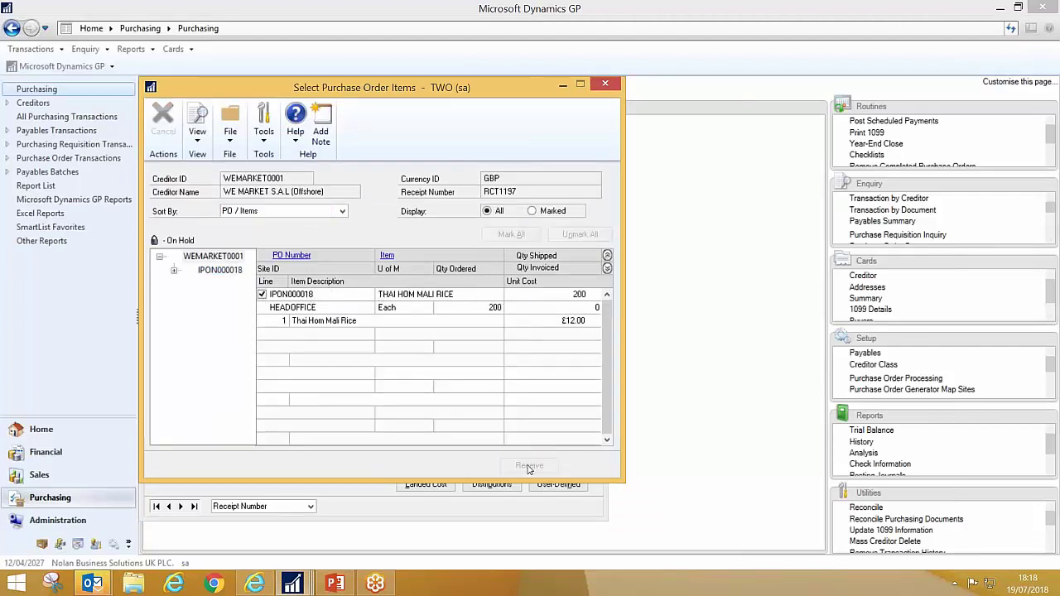
left_click(452, 306)
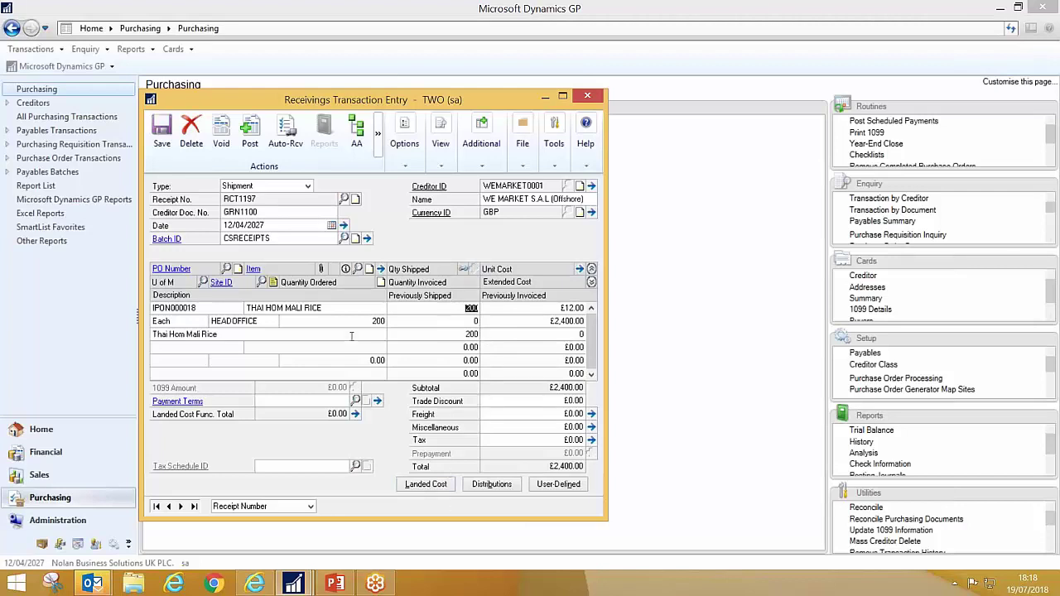
- Clear the CSRECEIPTS batch ID and post receipt RCT1197 directly, skipping the posting reports
left_click(302, 239)
key("BackSpace")
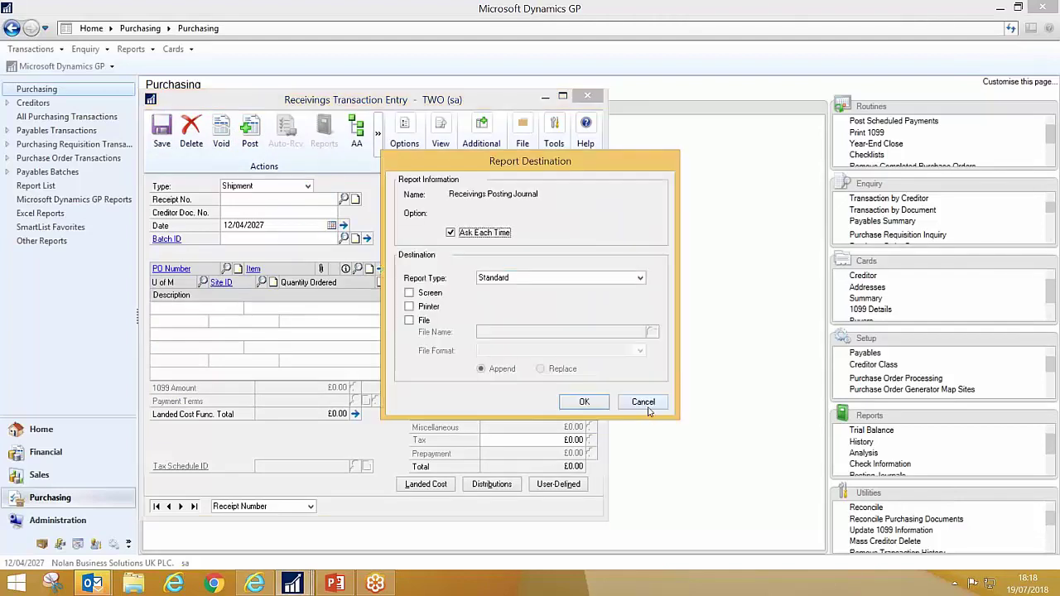
left_click(647, 406)
left_click(647, 406)
left_click(647, 406)
left_click(647, 406)
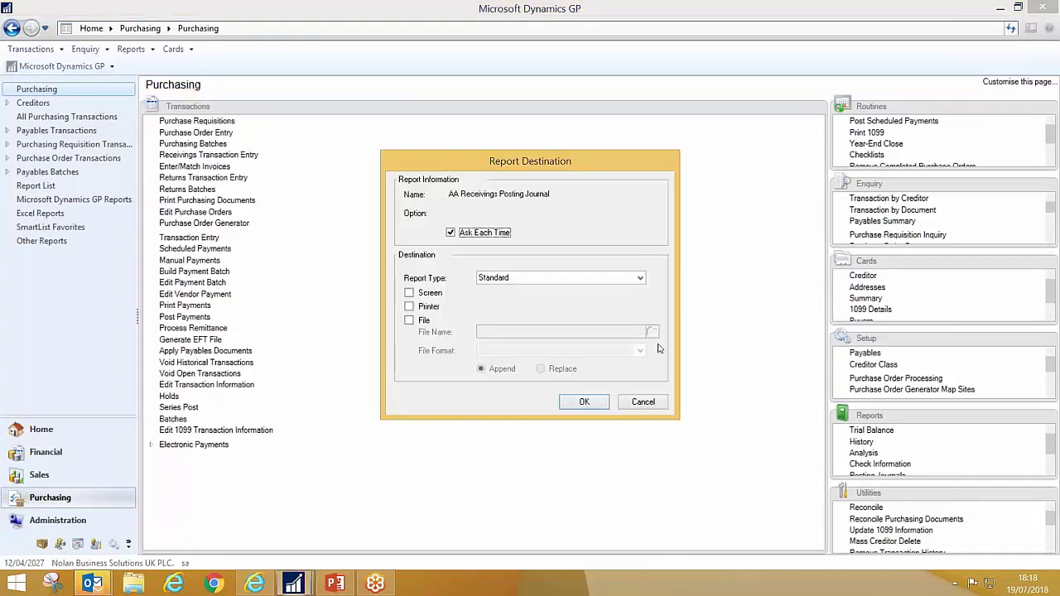
left_click(642, 405)
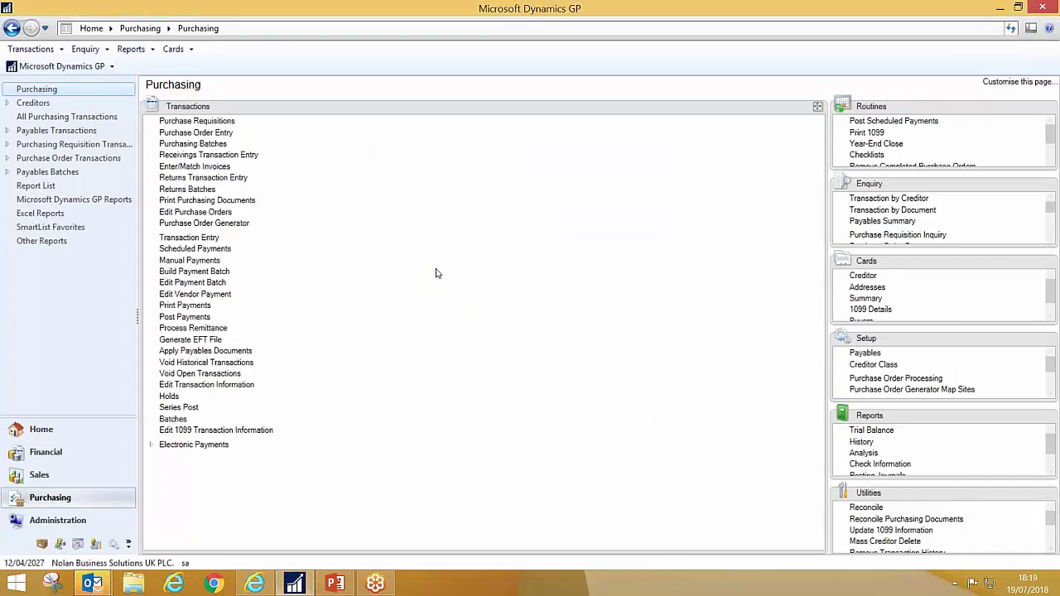
- Start a purchasing invoice with document number IN1100 for creditor WEMARKET0001
left_click(207, 168)
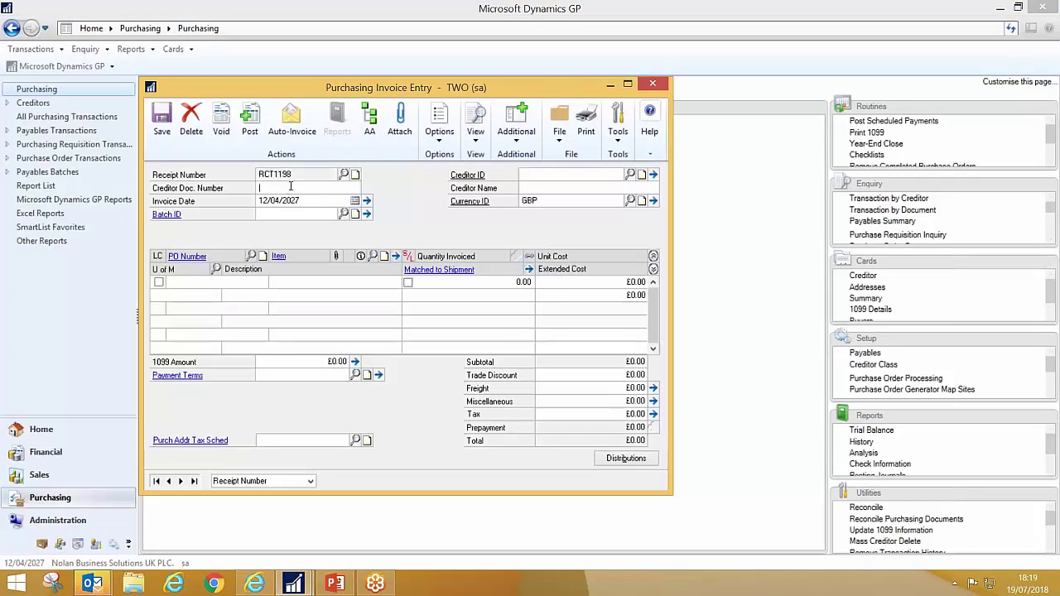
left_click(290, 186)
type("IN1100")
key("Tab")
key("Tab")
type("WE")
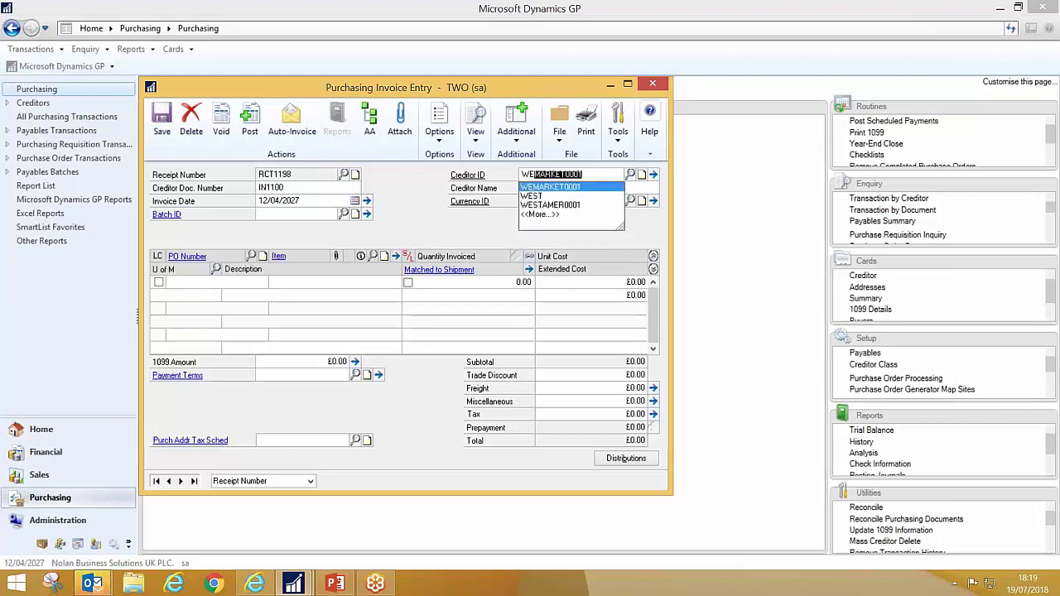
key("Tab")
left_click(570, 332)
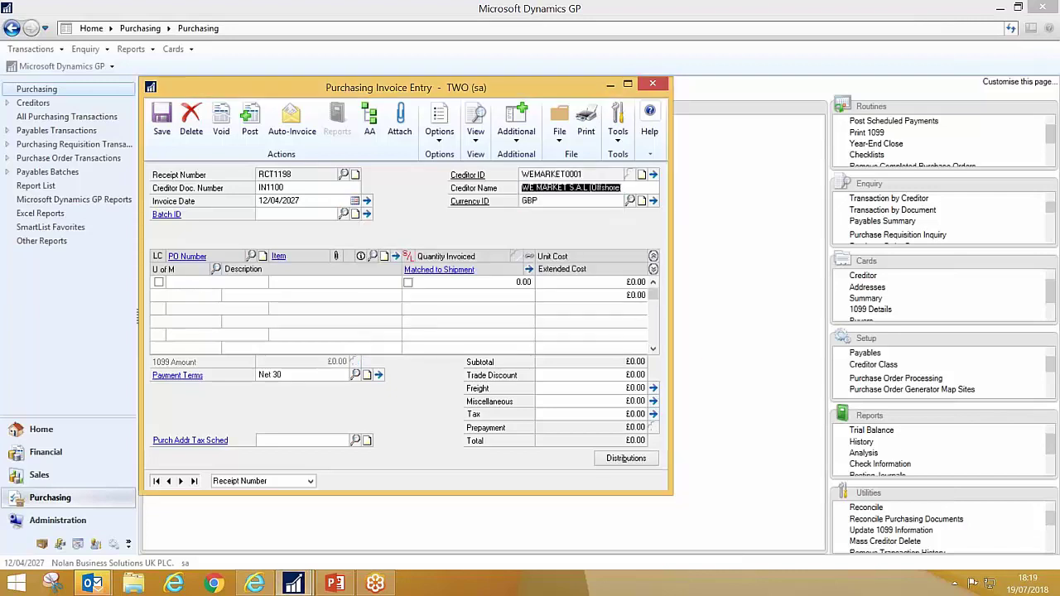
- Auto-invoice all 200 rice units from PO IPON000018, offset by the £2,400 prepayment
left_click(292, 124)
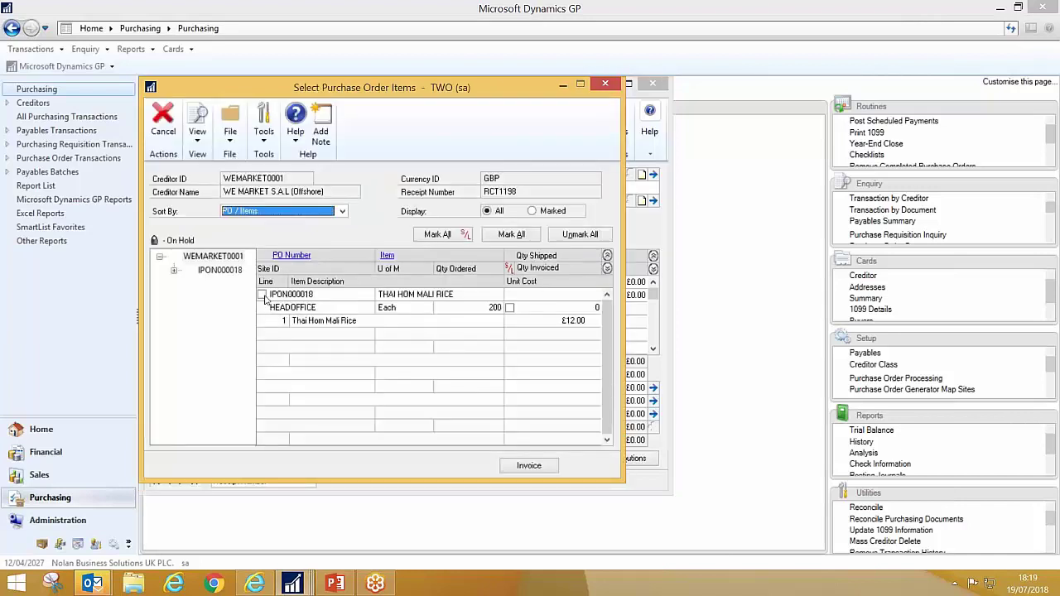
left_click(261, 294)
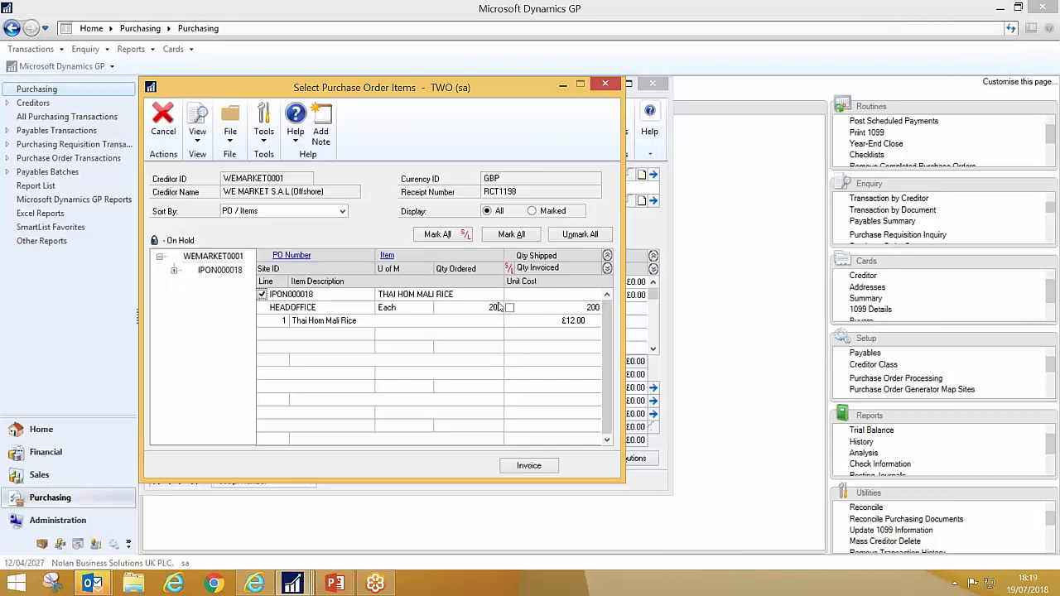
left_click(538, 467)
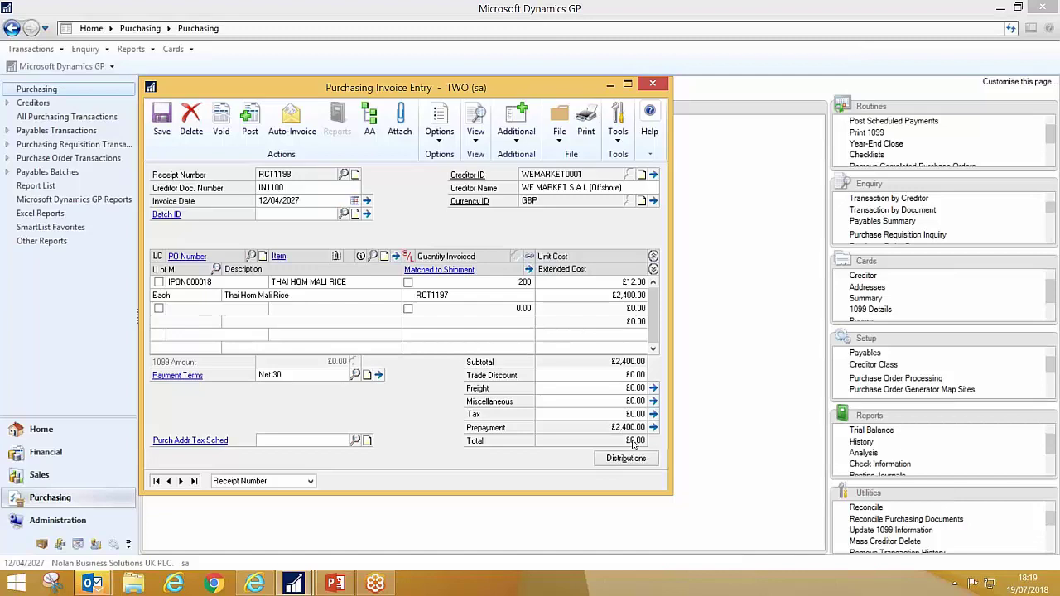
left_click(627, 458)
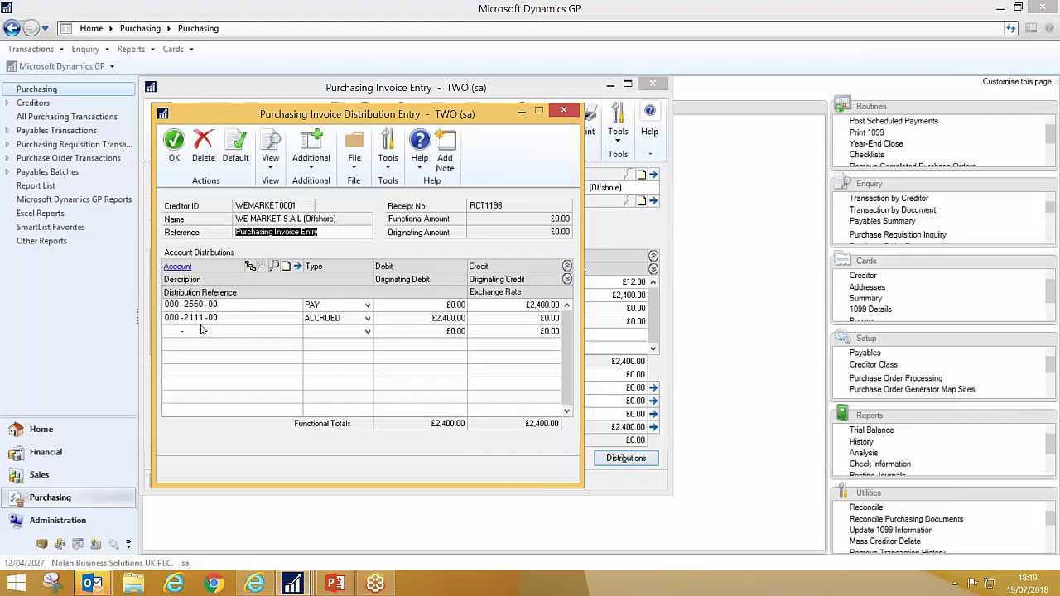
double_click(202, 304)
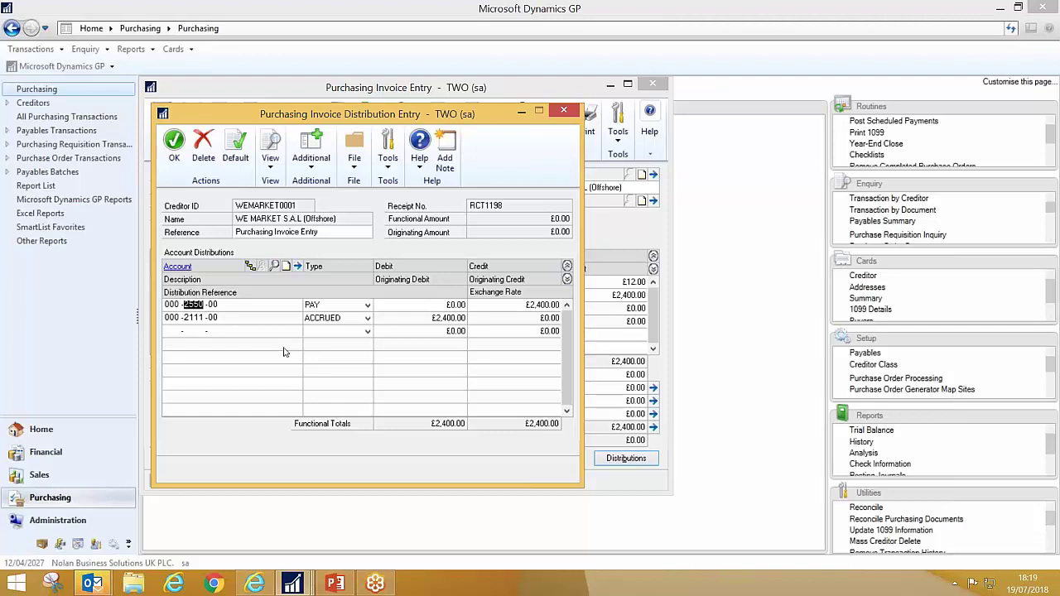
left_click(565, 111)
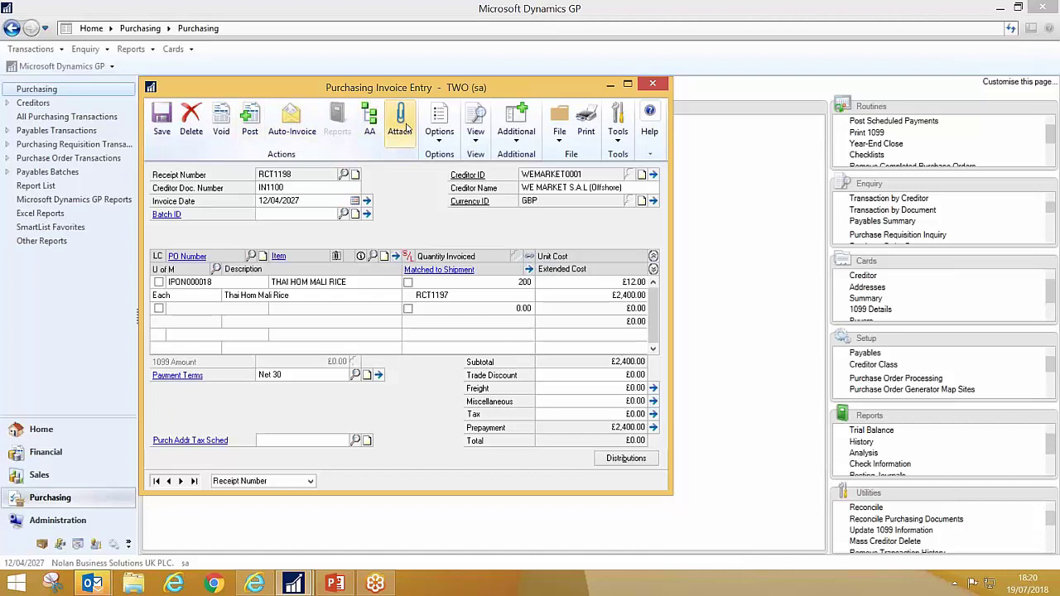
- Create batch CS1907, save invoice RCT1198 into it, and bring up its document attachments
left_click(405, 124)
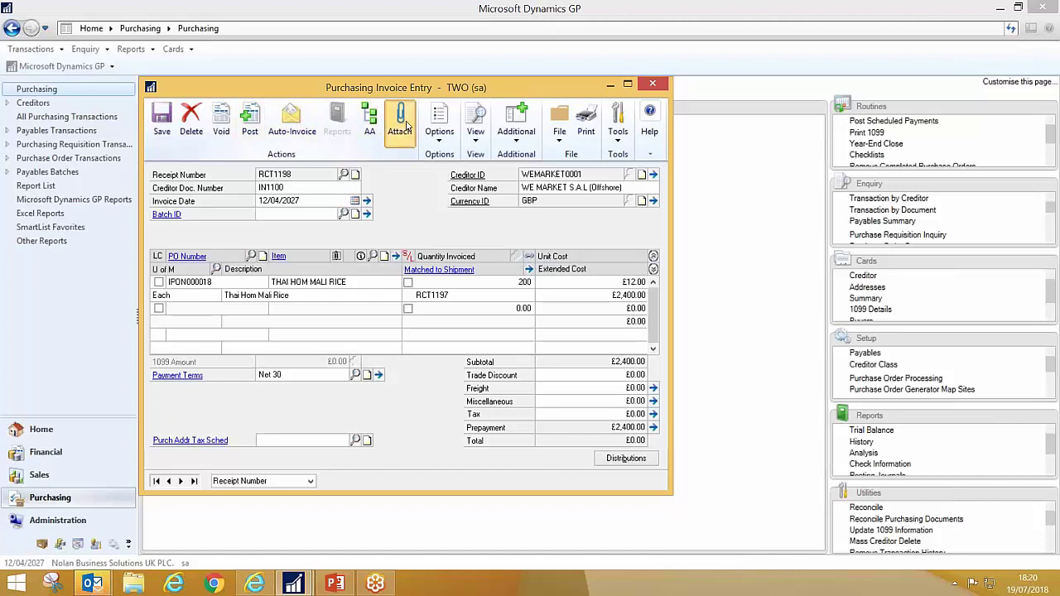
left_click(461, 333)
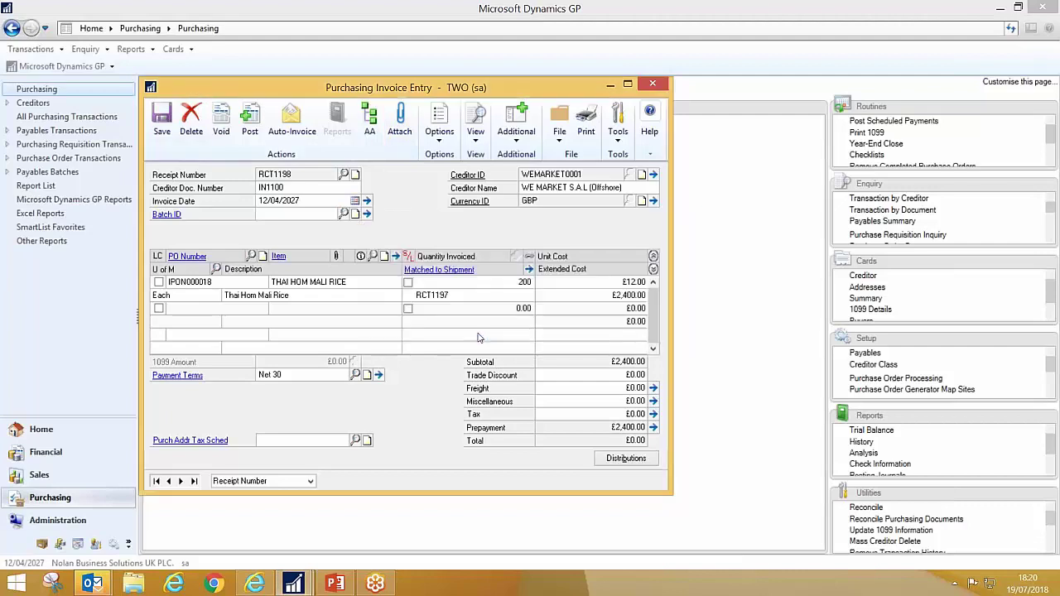
left_click(523, 333)
type("CS")
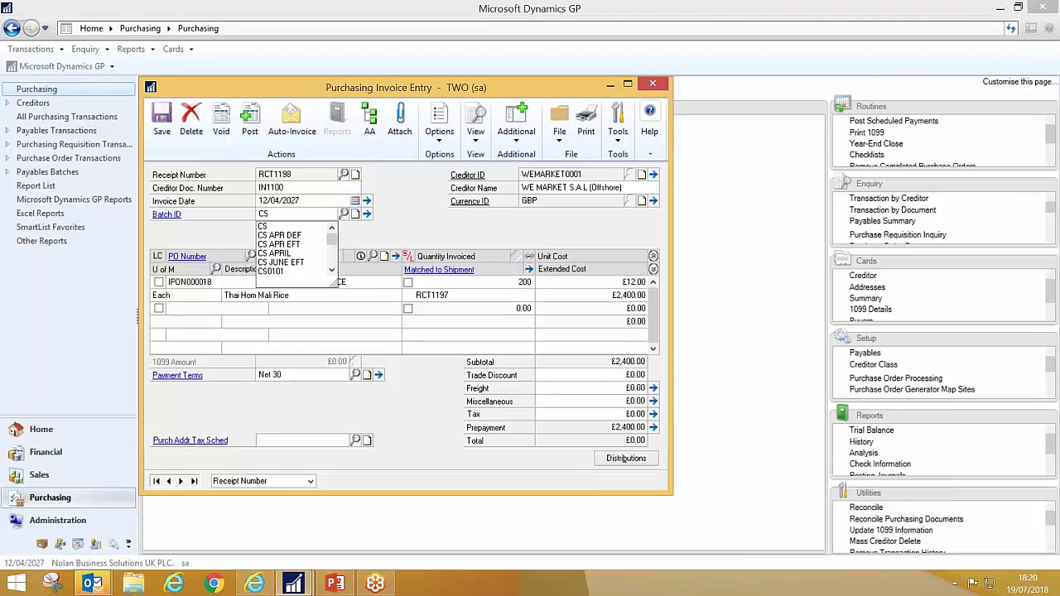
key("Tab")
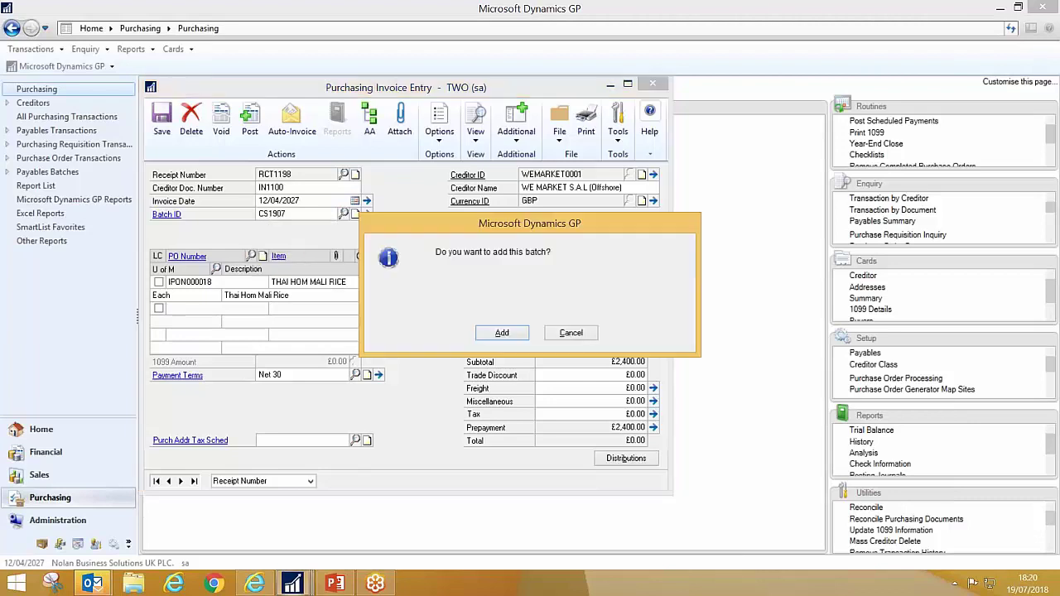
key("Return")
key("ctrl+s")
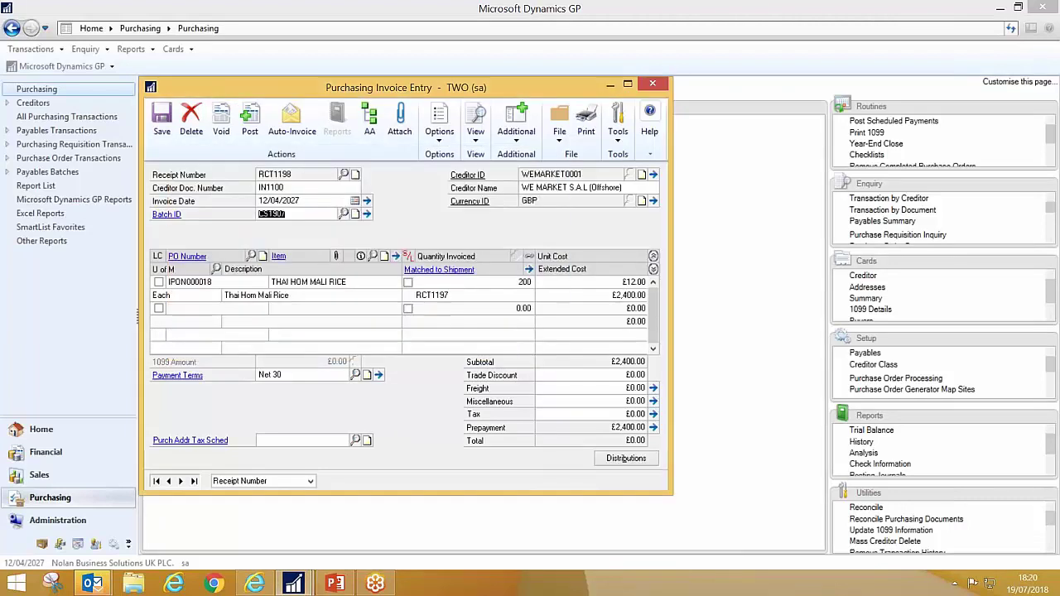
left_click(400, 120)
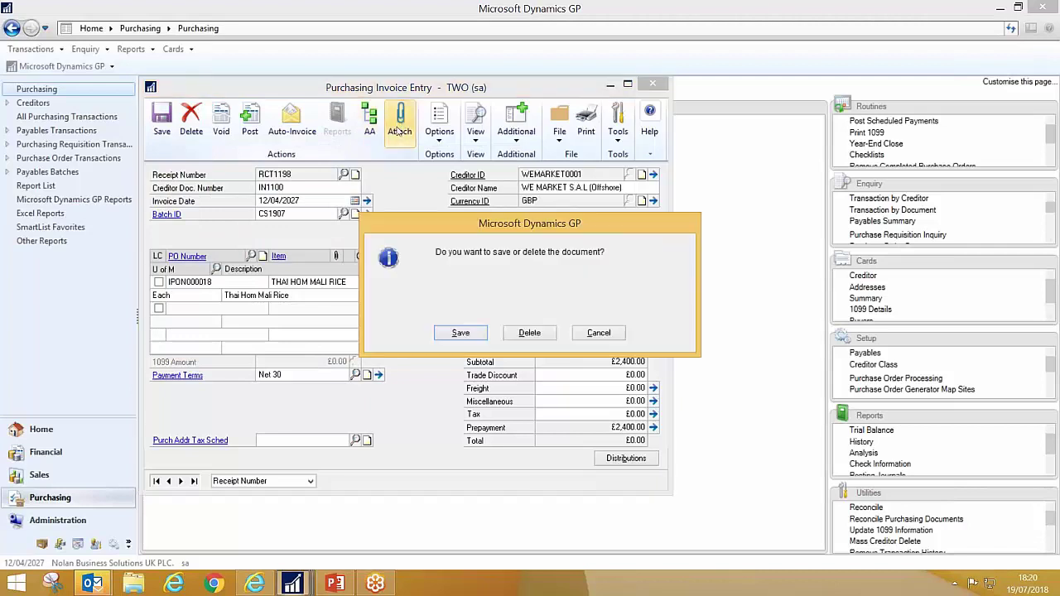
left_click(463, 332)
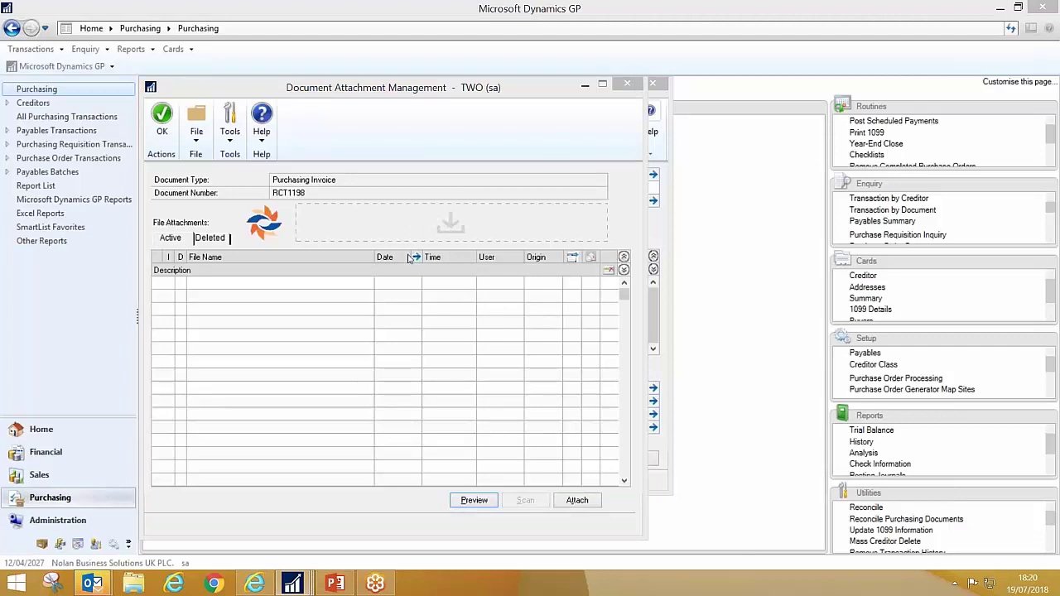
- Drag the BT Business Direct invoice PDF from Outlook's Incoming Invoices email onto invoice RCT1198's attachments
mouse_move(92, 584)
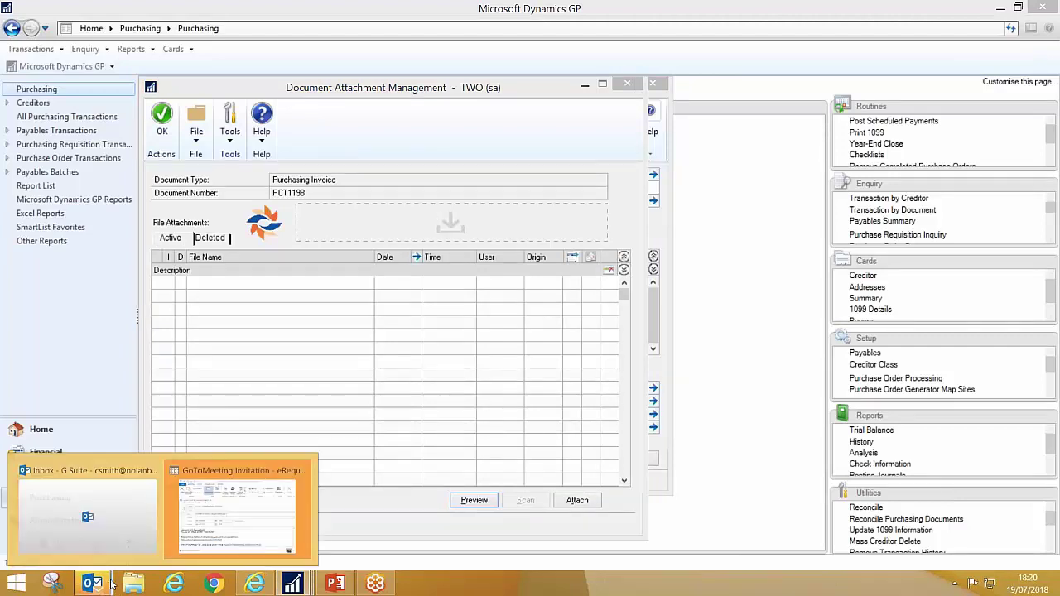
left_click(147, 507)
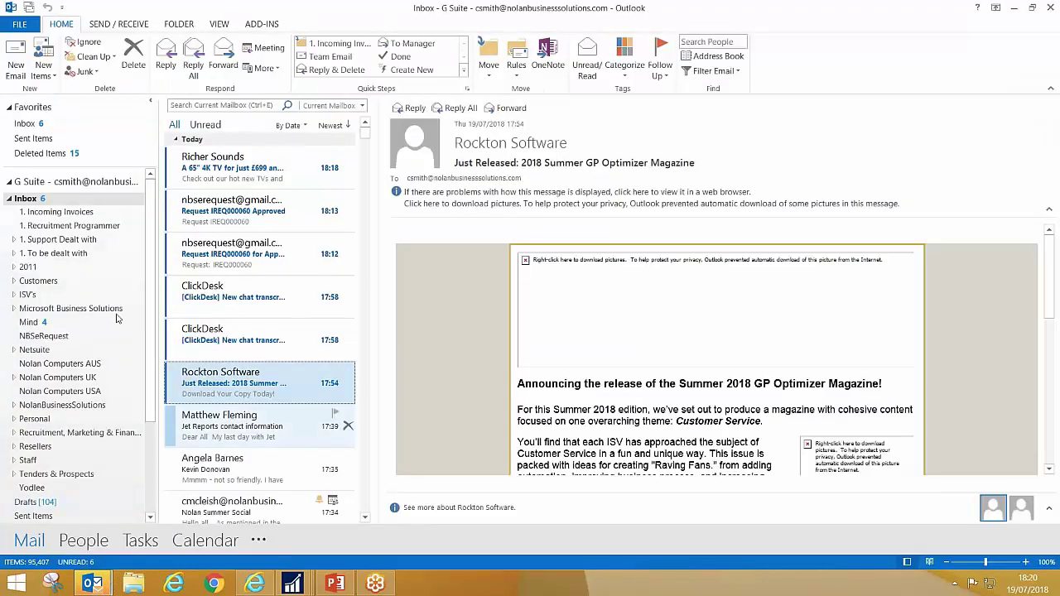
left_click(60, 212)
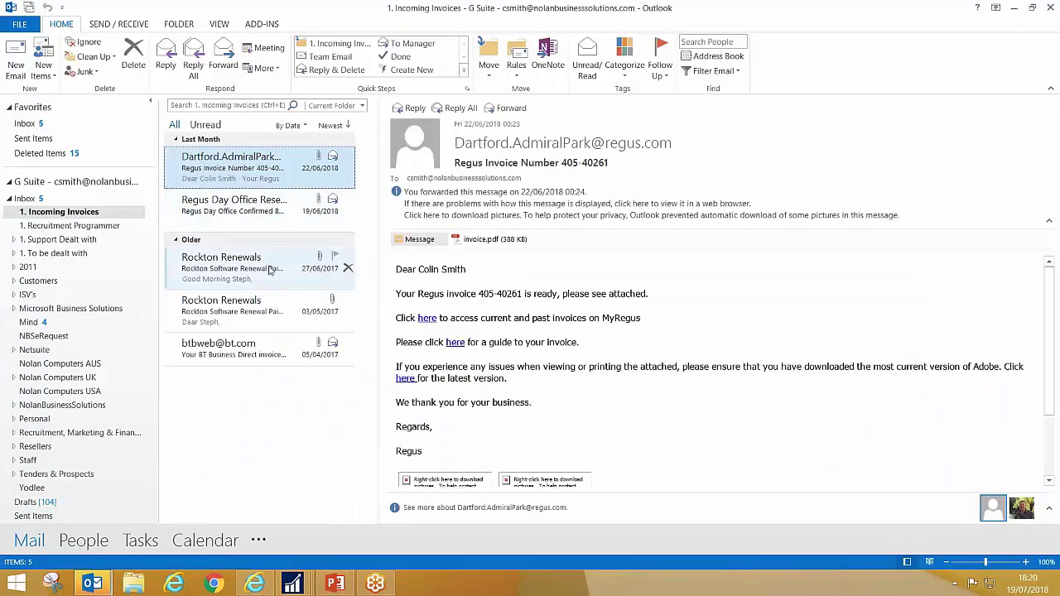
left_click(257, 348)
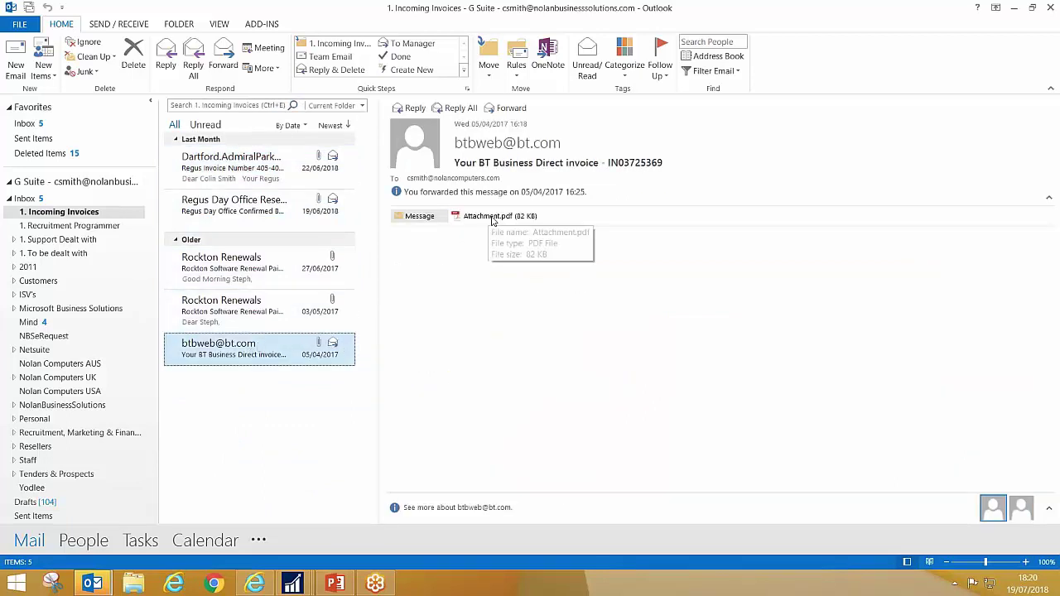
left_click(1032, 8)
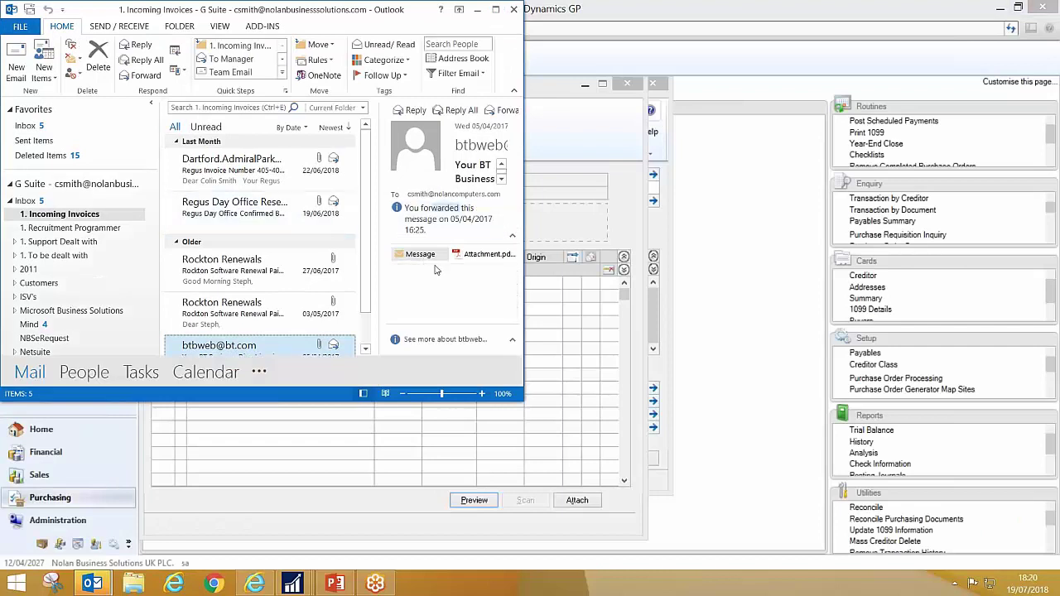
left_click_drag(476, 257, 553, 230)
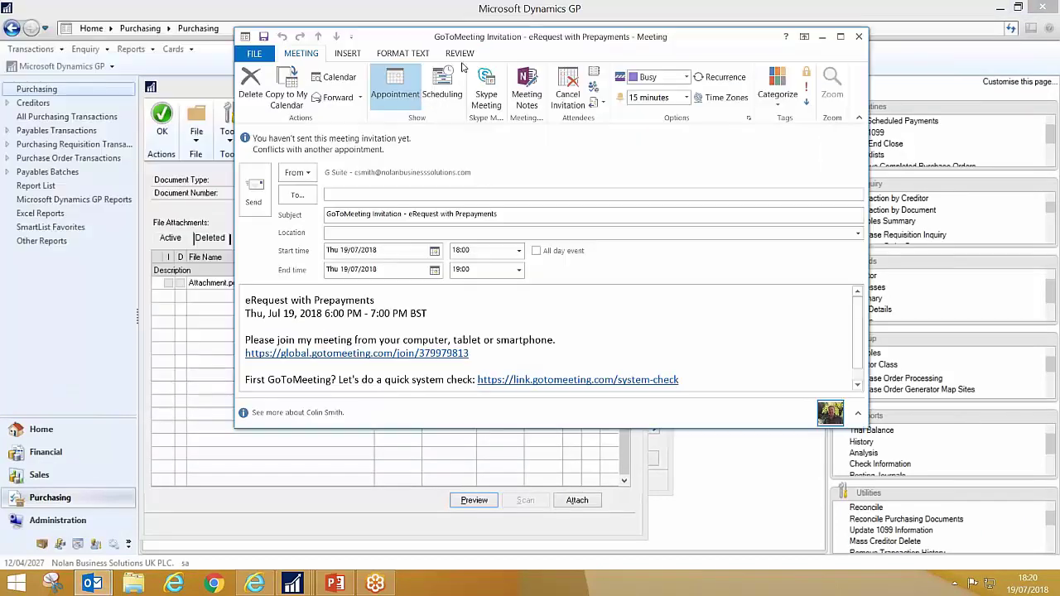
left_click(477, 9)
- Preview the attached Attachment.pdf, then close the PDF viewer
left_click(822, 37)
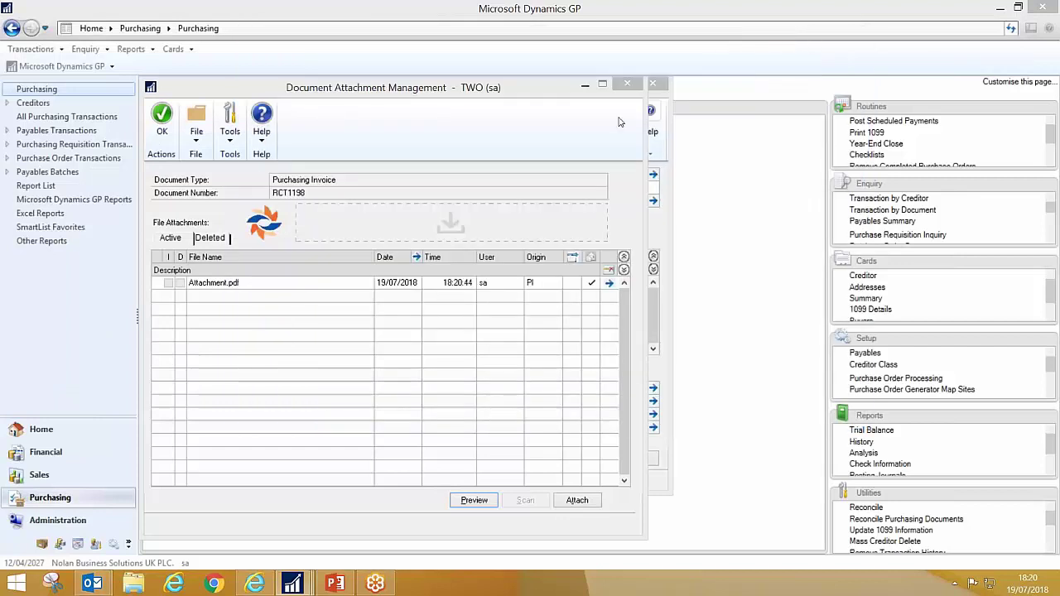
left_click(205, 284)
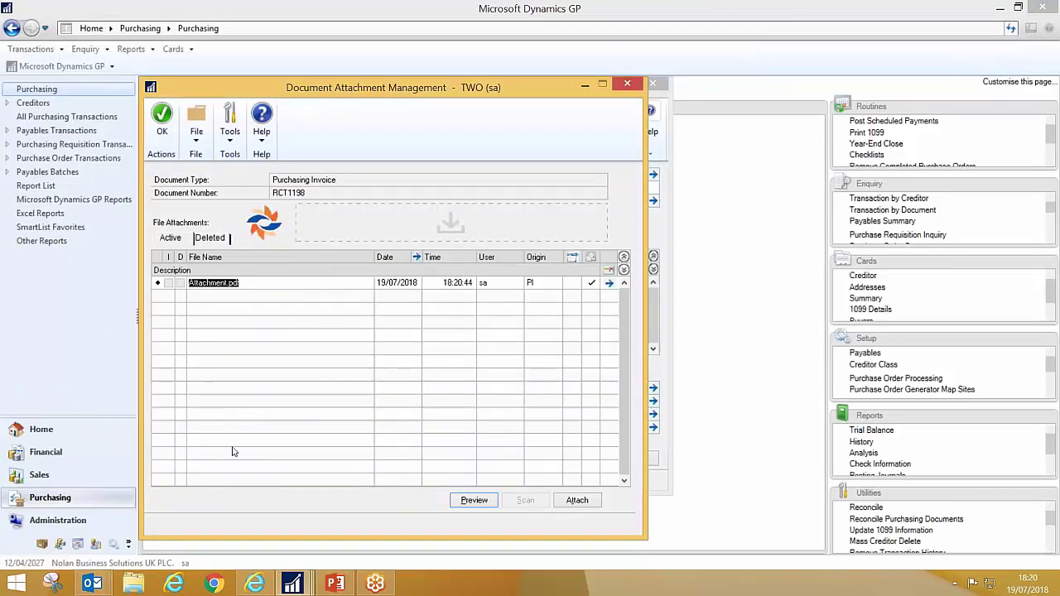
left_click(474, 501)
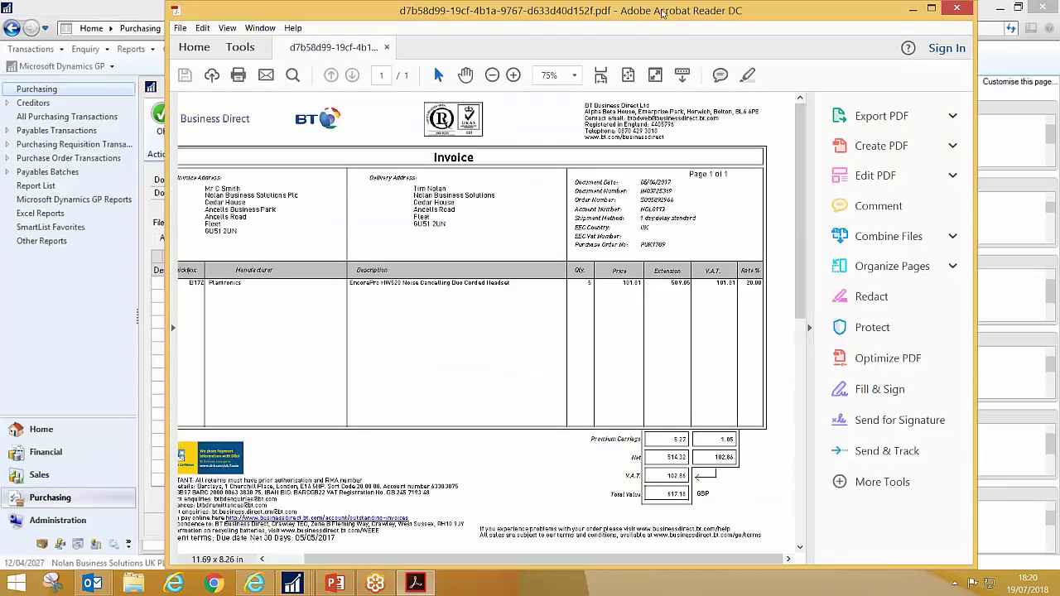
left_click_drag(653, 11, 505, 38)
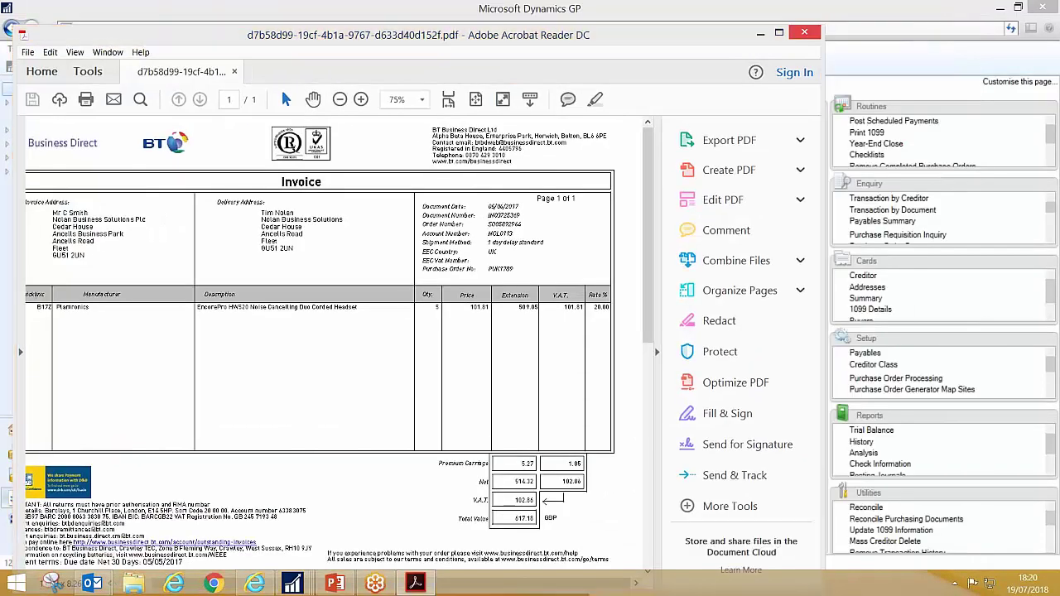
left_click(805, 33)
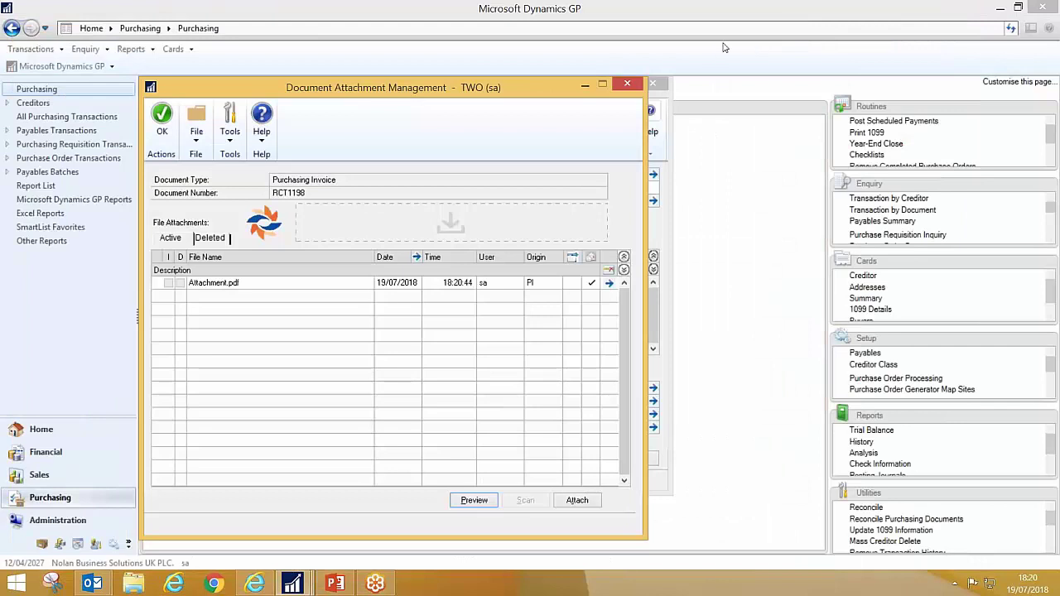
- Close Document Attachment Management, save invoice IN1100, and close Purchasing Invoice Entry
left_click(628, 86)
left_click(628, 86)
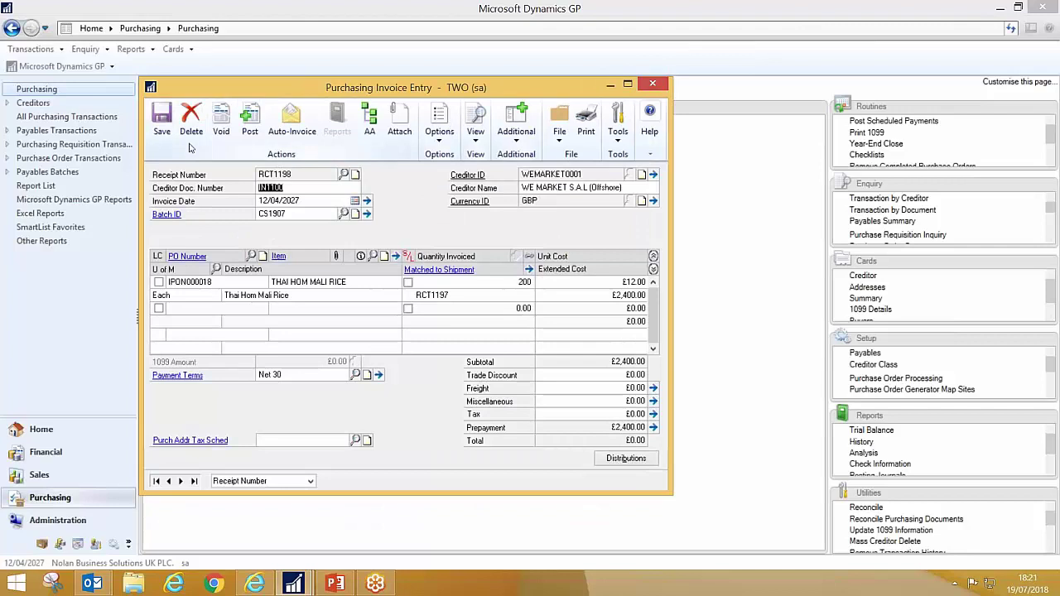
left_click(160, 126)
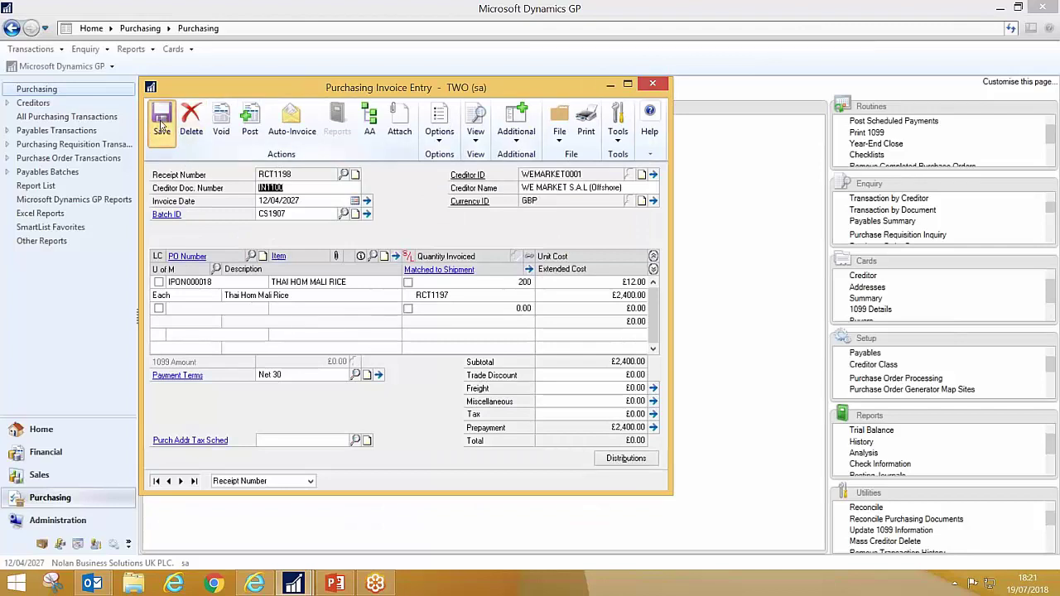
left_click(653, 84)
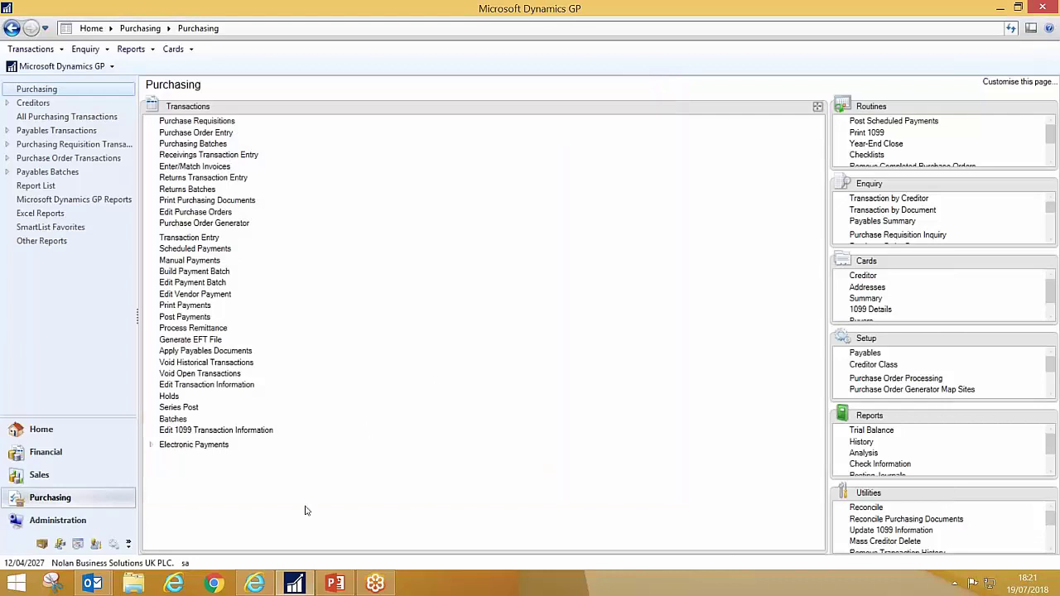
- Log out of eRequest and sign back in with the requester's login ID and password
mouse_move(255, 584)
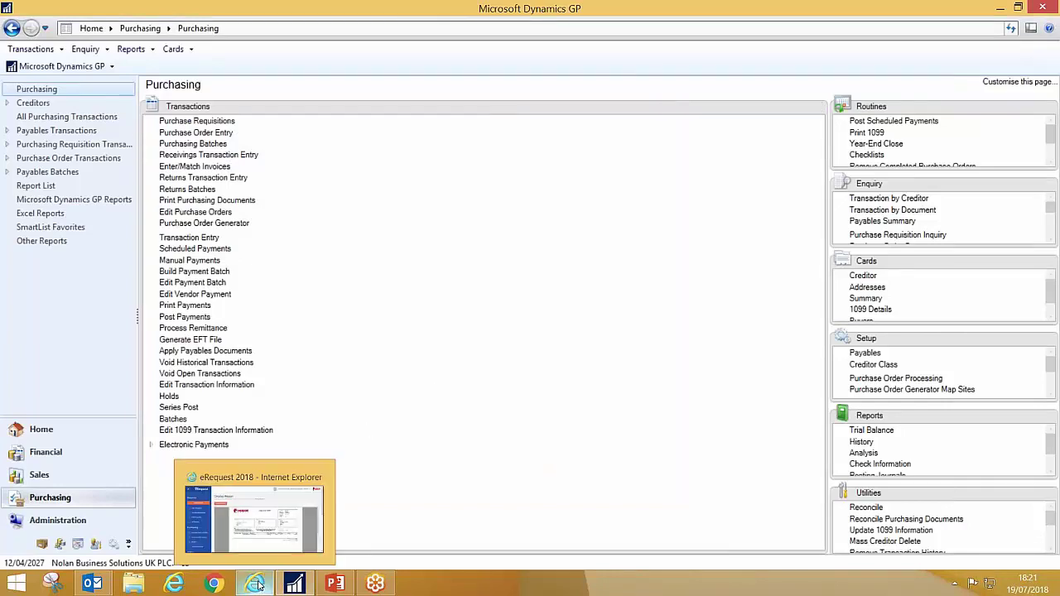
left_click(273, 538)
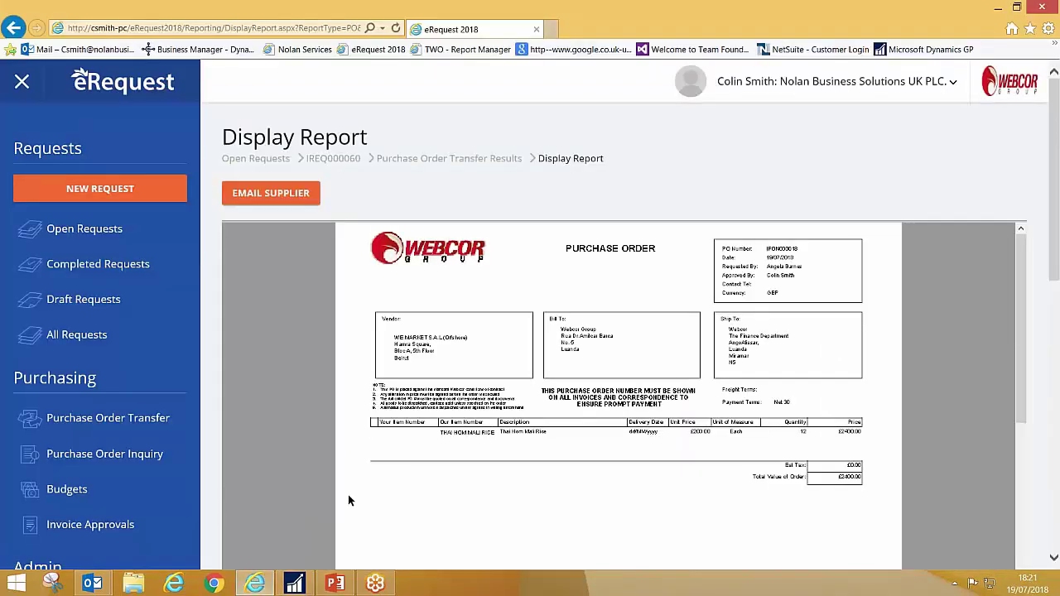
left_click(783, 86)
left_click(819, 156)
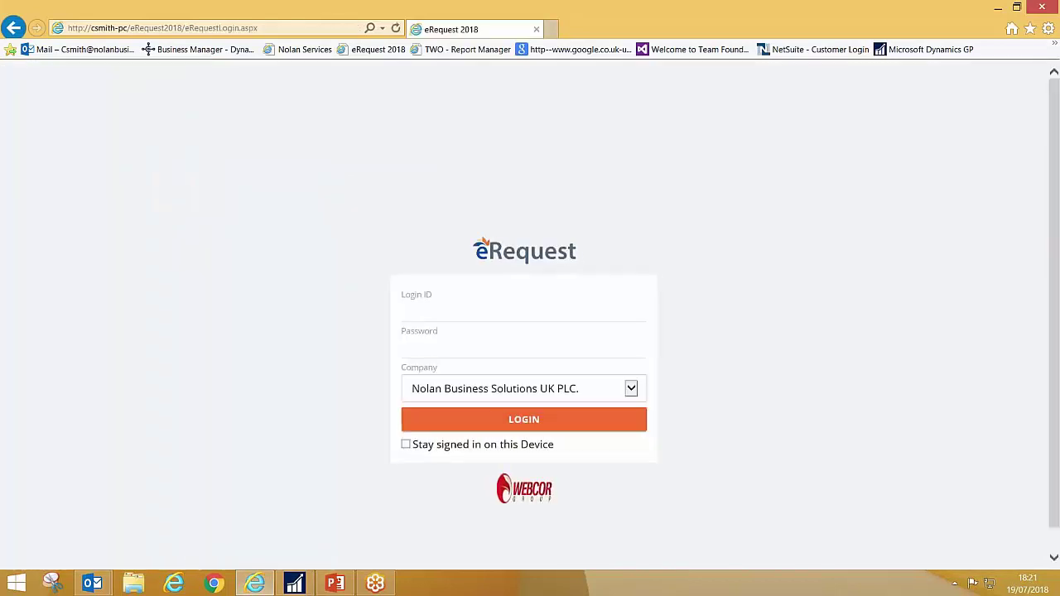
left_click(471, 312)
type("Angela")
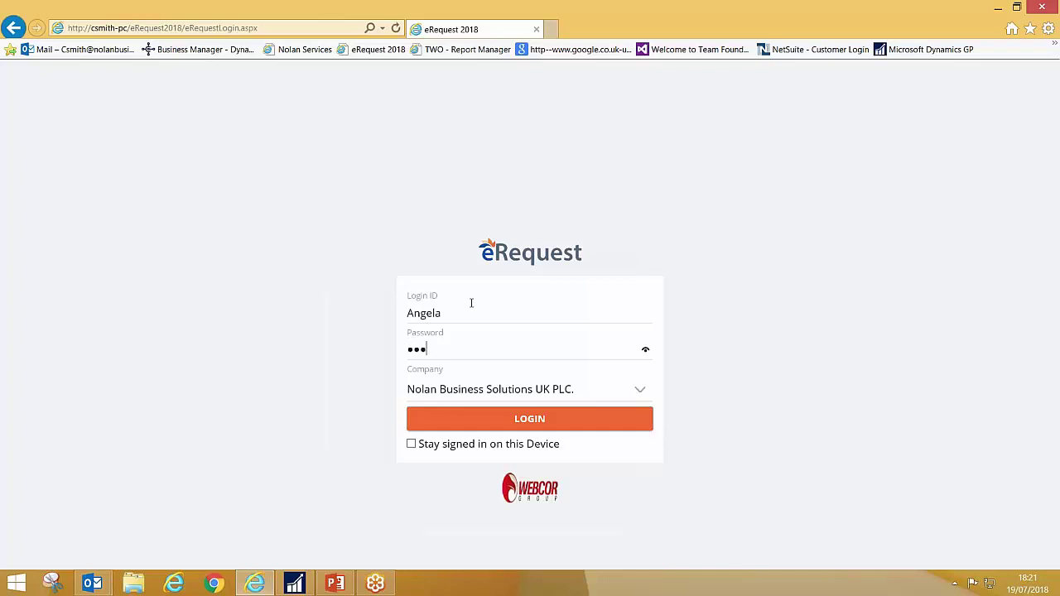
key("Return")
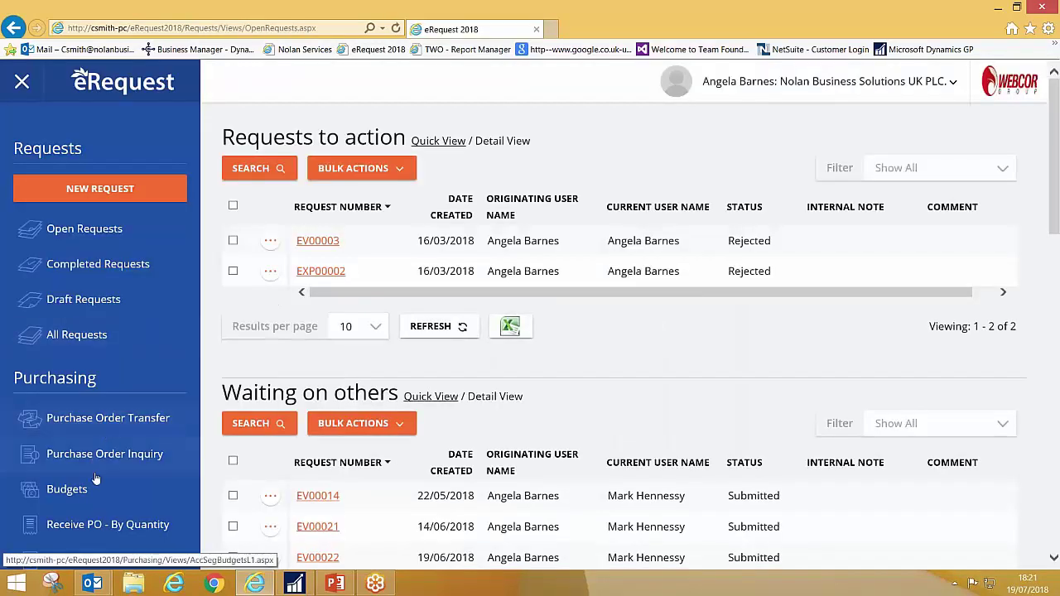
- View the purchase order report for IPON000018 in Purchase Order Inquiry
left_click(106, 454)
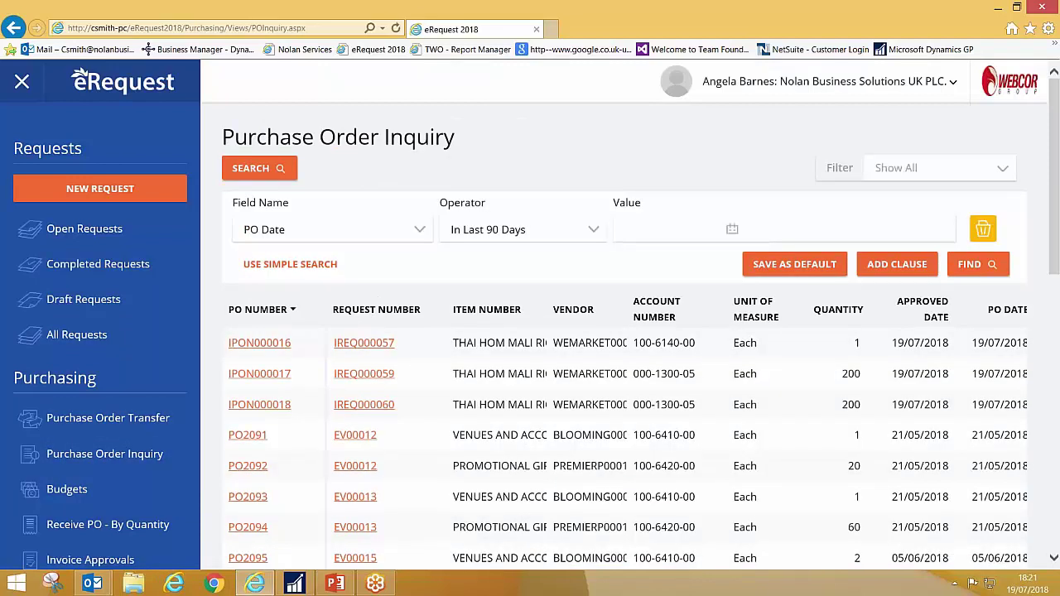
left_click(273, 406)
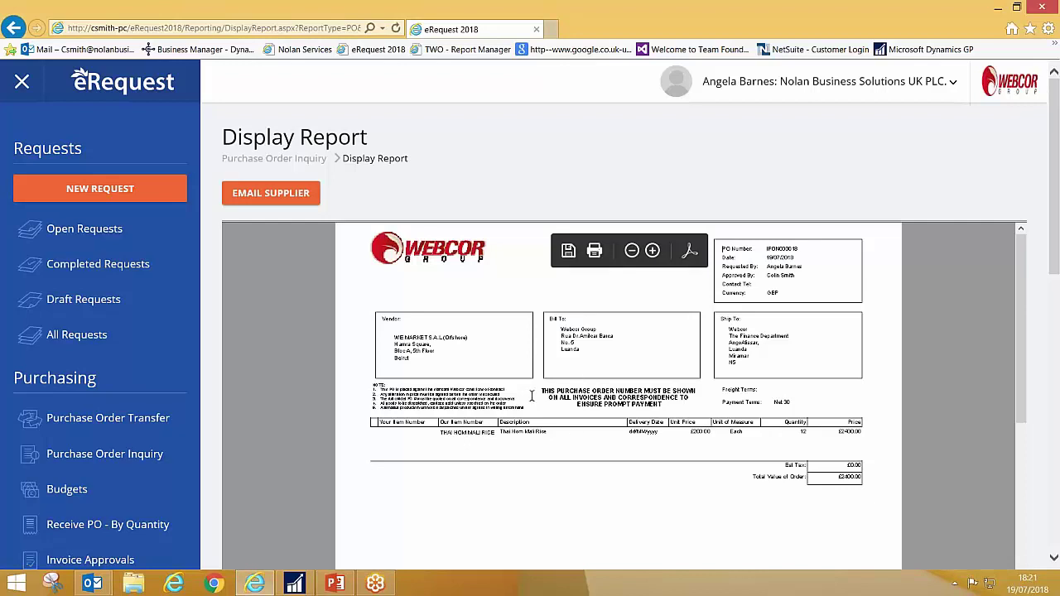
left_click(277, 160)
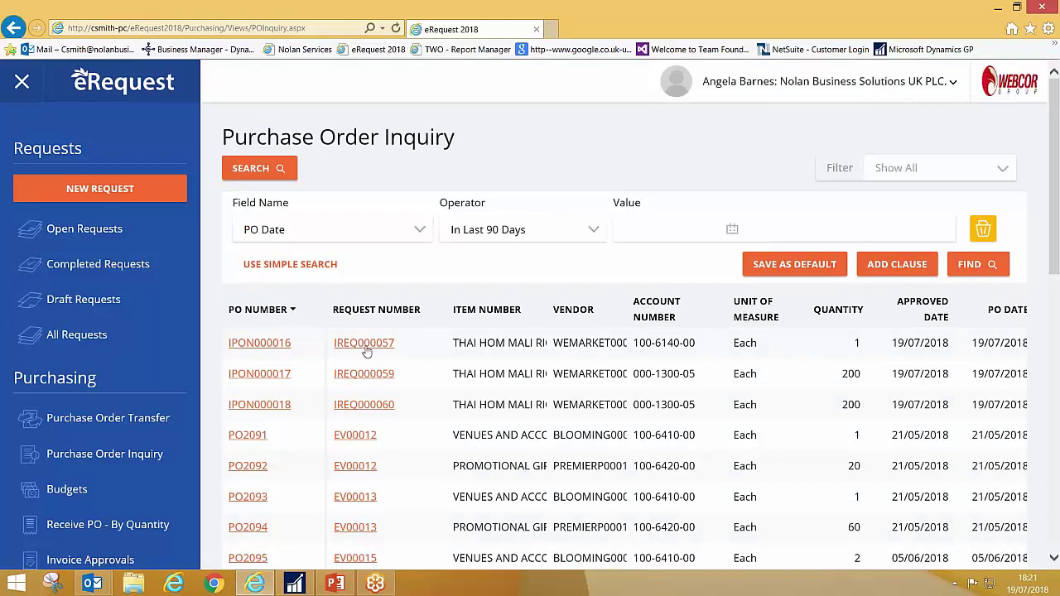
- Open receipt details for IREQ000060's rice line, showing IN1100 and GRN1100 both Unpaid
left_click(365, 407)
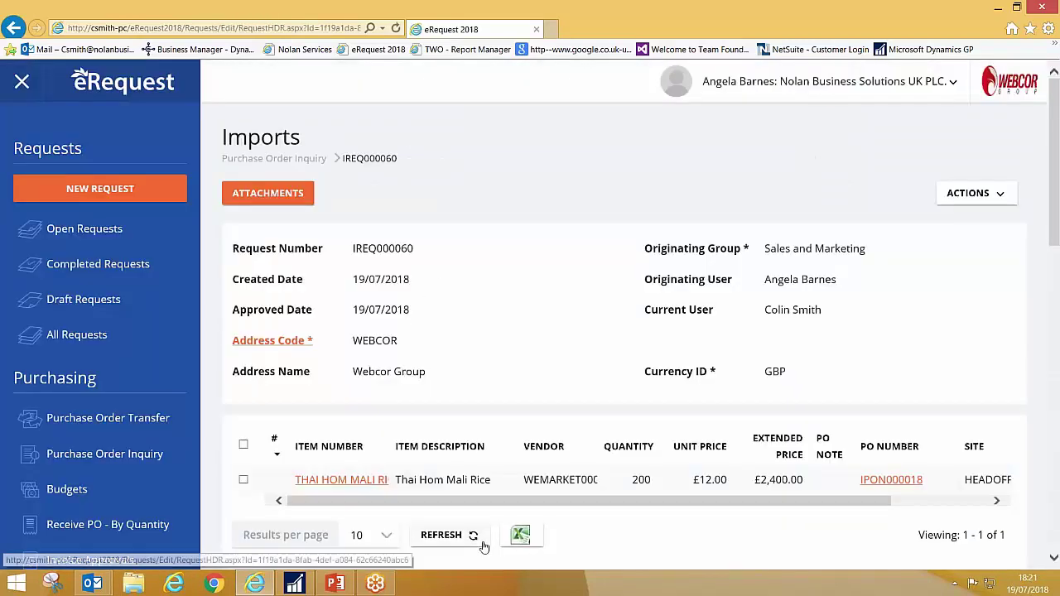
scroll(301, 312, "down", 2)
left_click(346, 327)
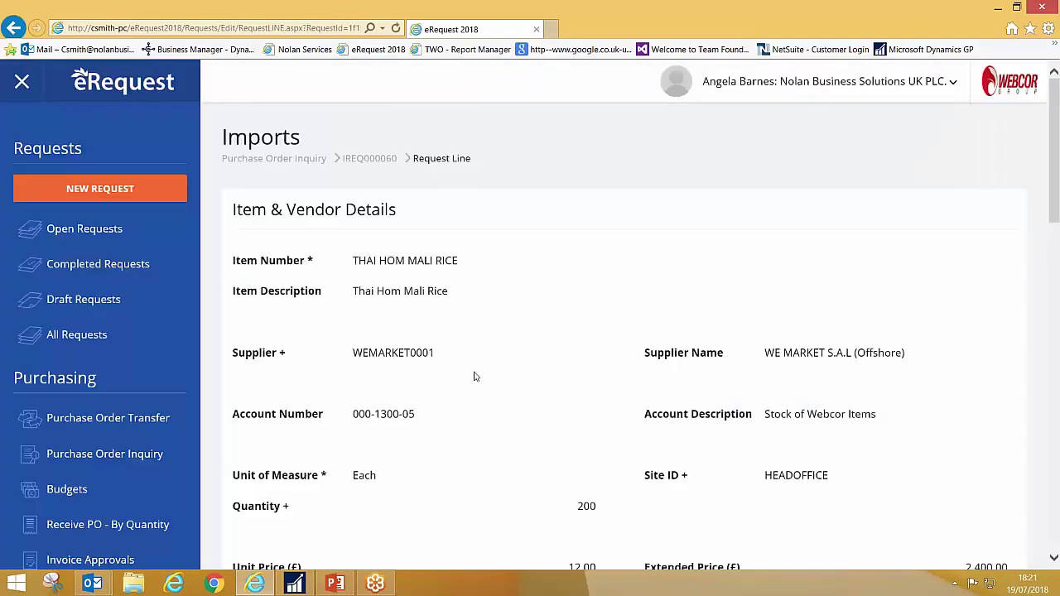
scroll(474, 377, "down", 10)
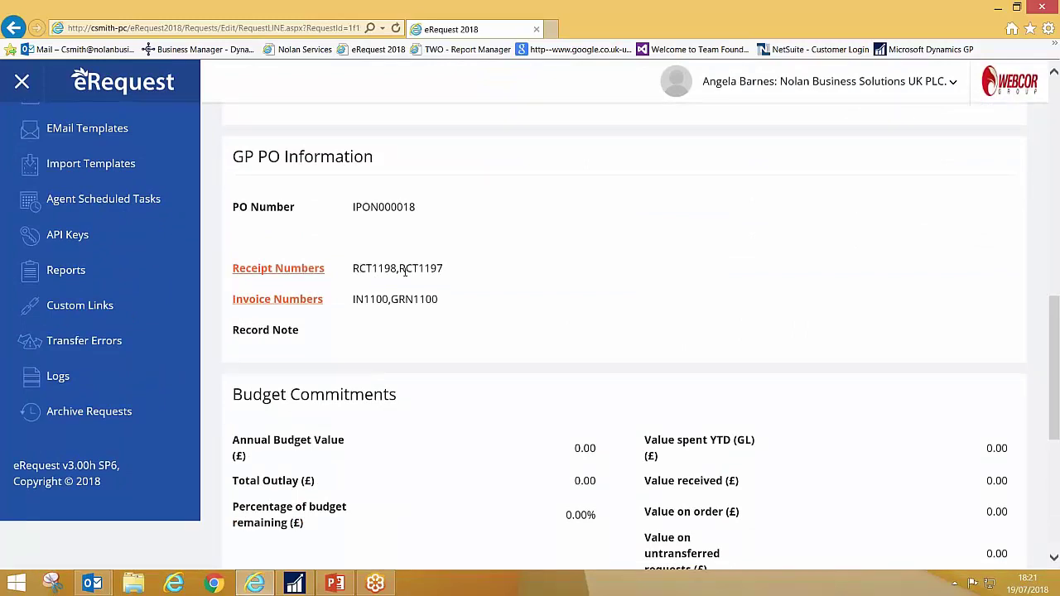
triple_click(366, 303)
left_click(303, 300)
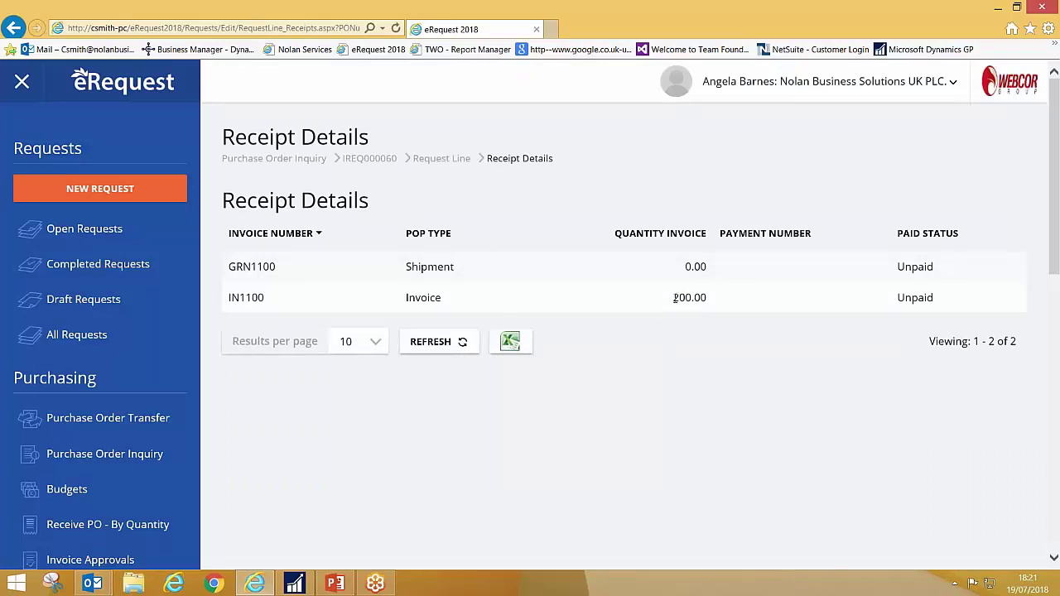
double_click(705, 299)
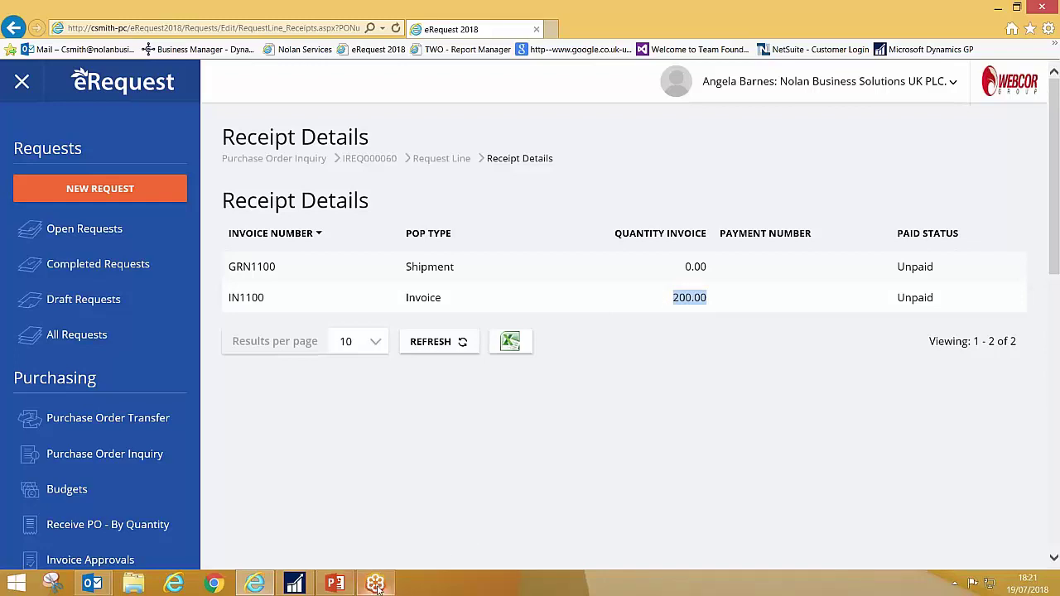
- Load receipt RCT1198 in Enter/Match Invoices and open its batch CS1907
left_click(294, 584)
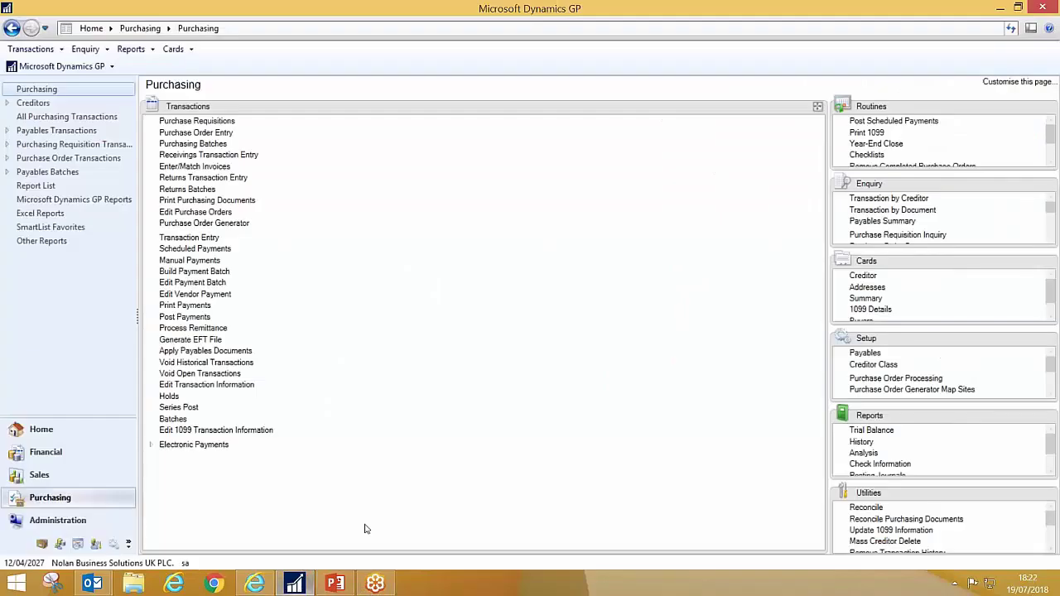
left_click(231, 168)
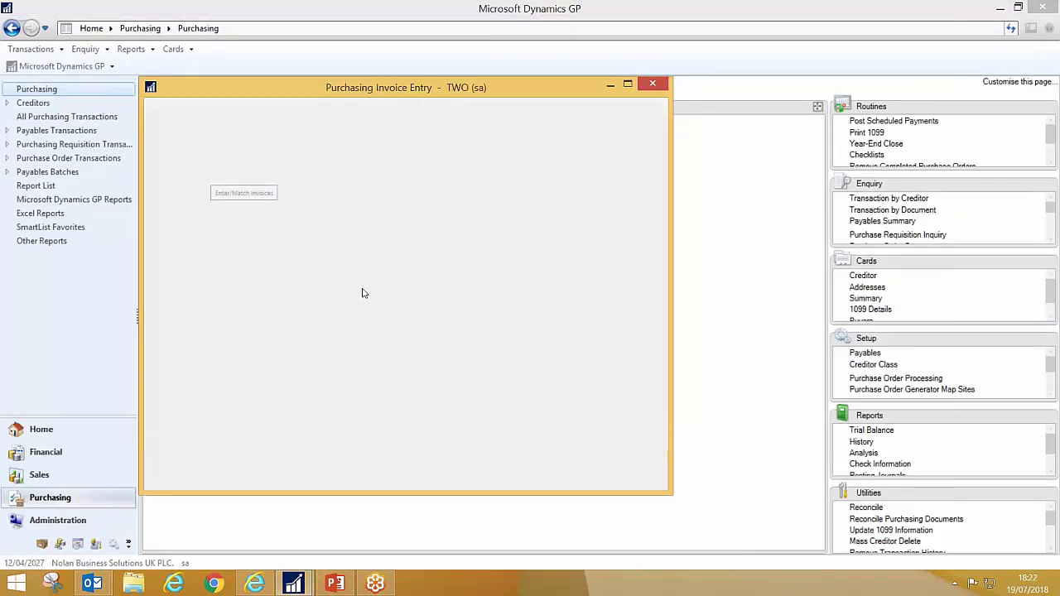
left_click(317, 181)
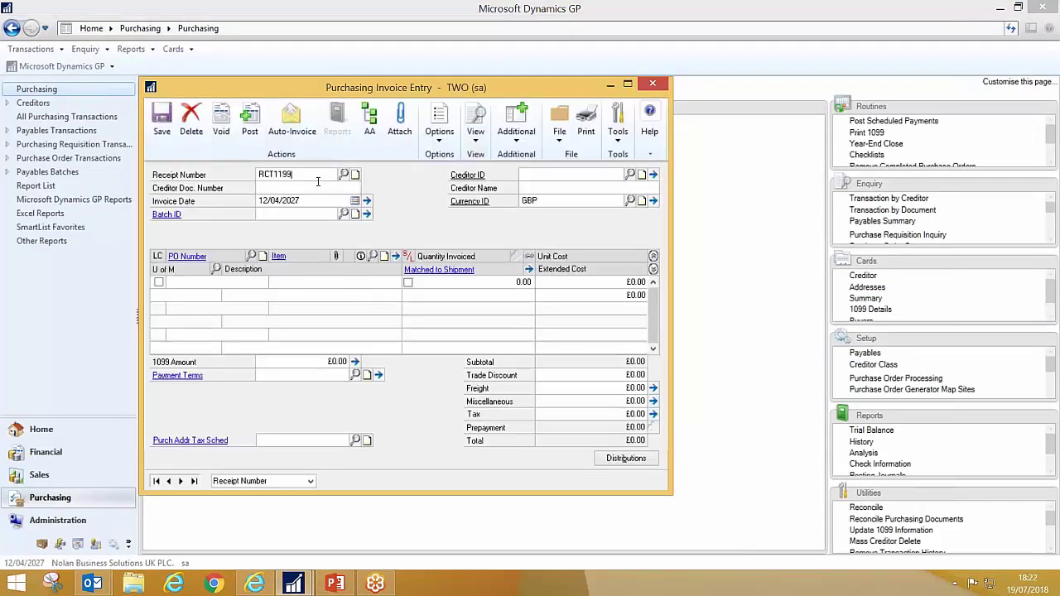
key("Tab")
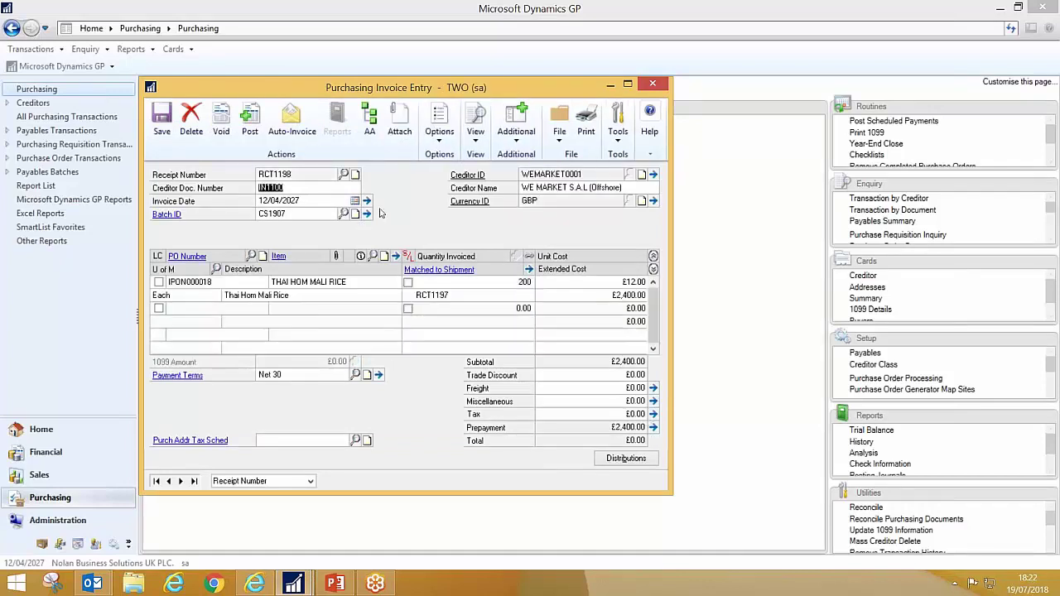
left_click(367, 213)
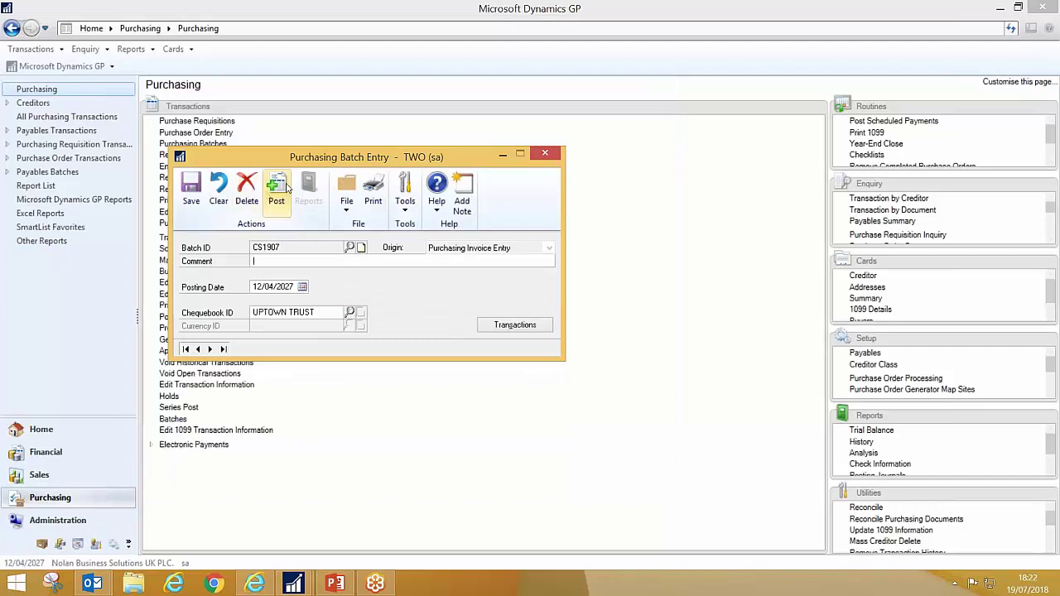
- Post batch CS1907, sending the posting journal to screen and skipping the other reports
left_click(277, 189)
left_click(429, 294)
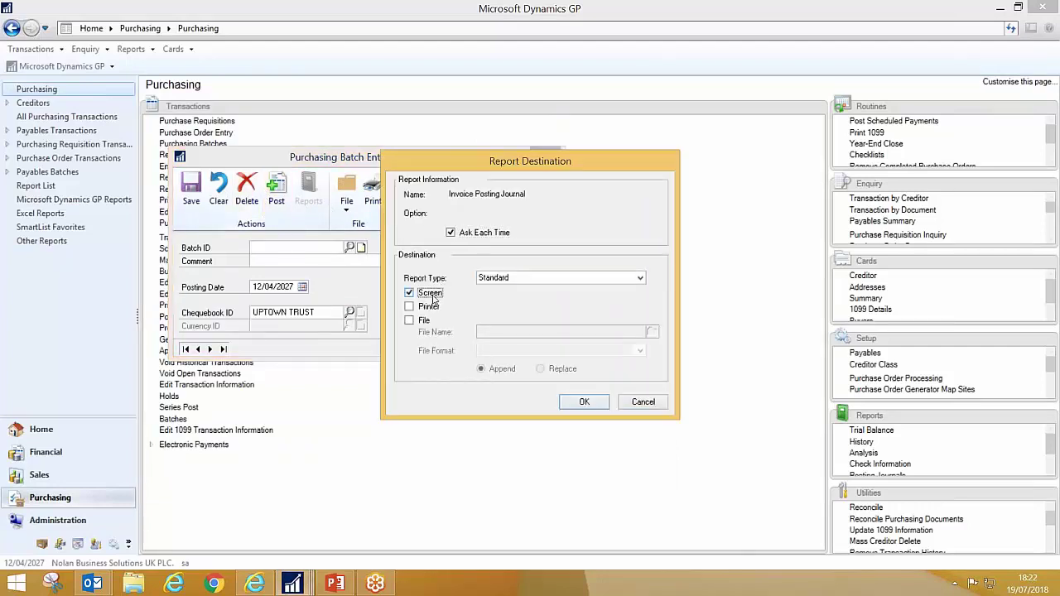
left_click(584, 403)
left_click(643, 402)
left_click(642, 403)
left_click(643, 403)
left_click(644, 402)
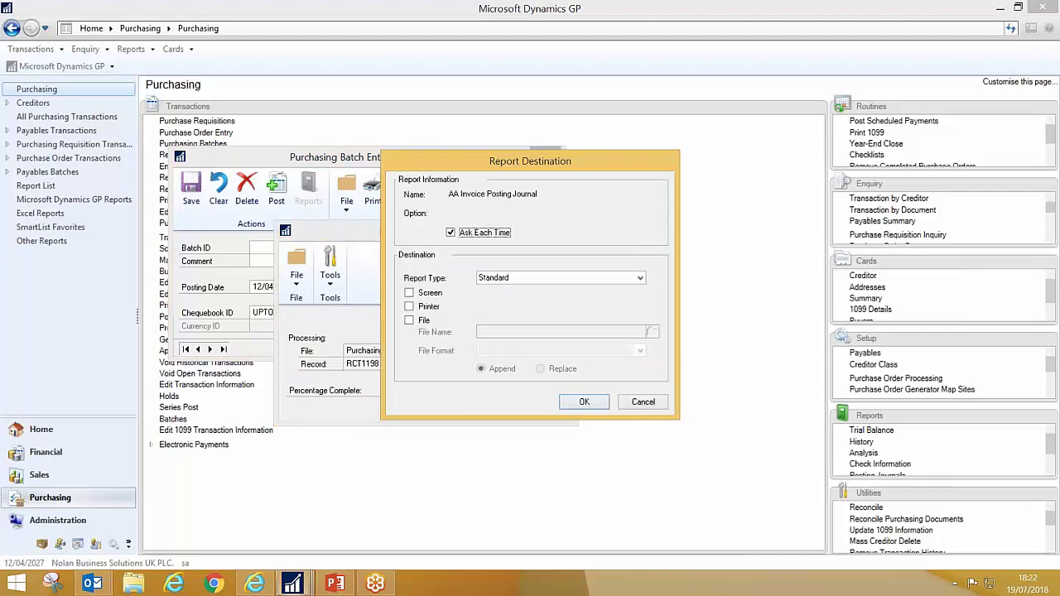
left_click(645, 403)
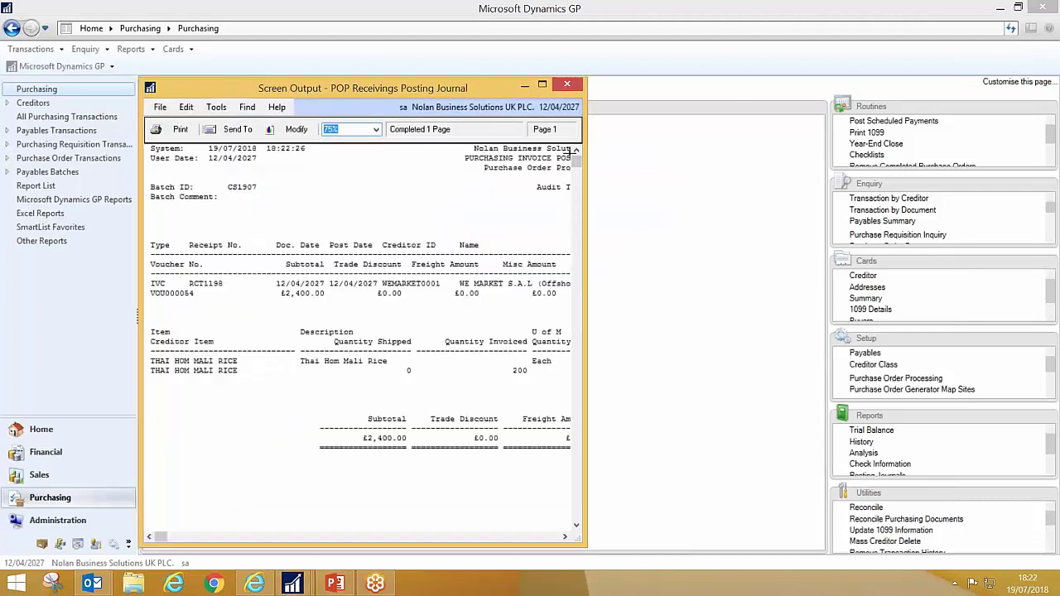
left_click(576, 86)
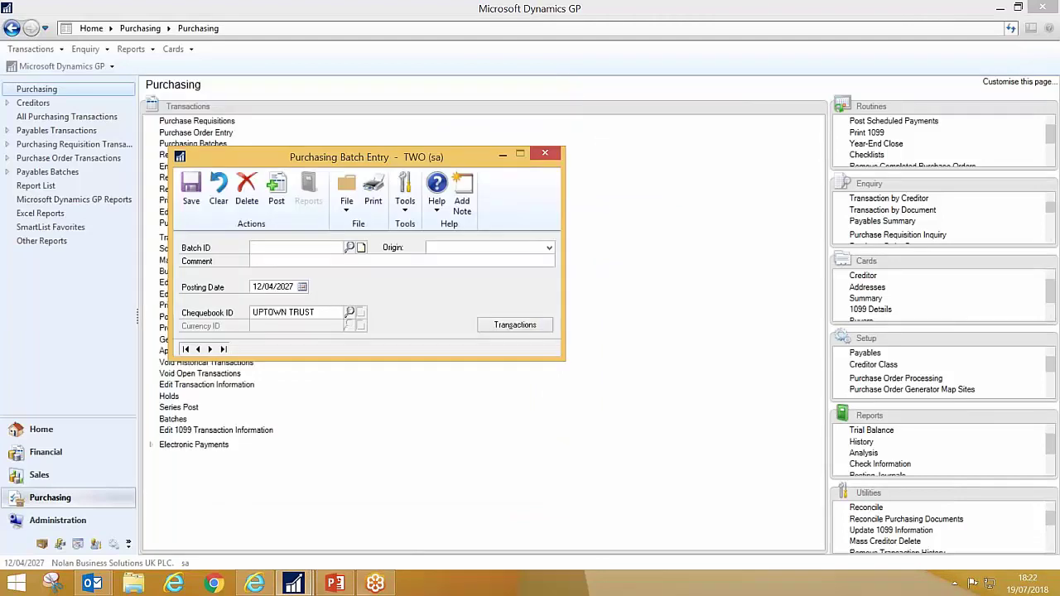
- Confirm invoice IN1100 shows Fully Paid by EFT, then run the prepayments slide show
left_click(270, 587)
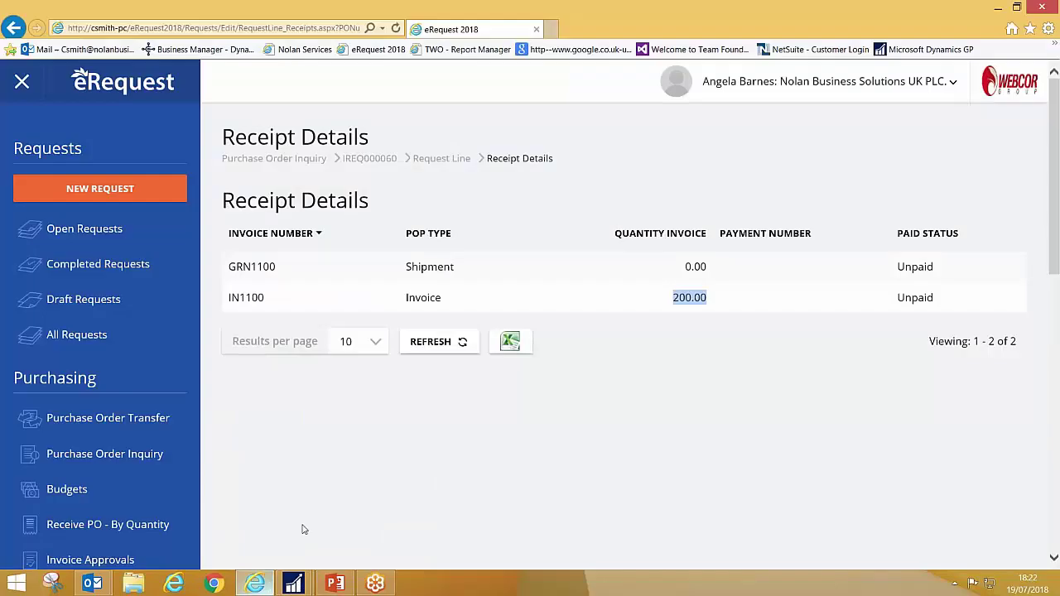
left_click(439, 158)
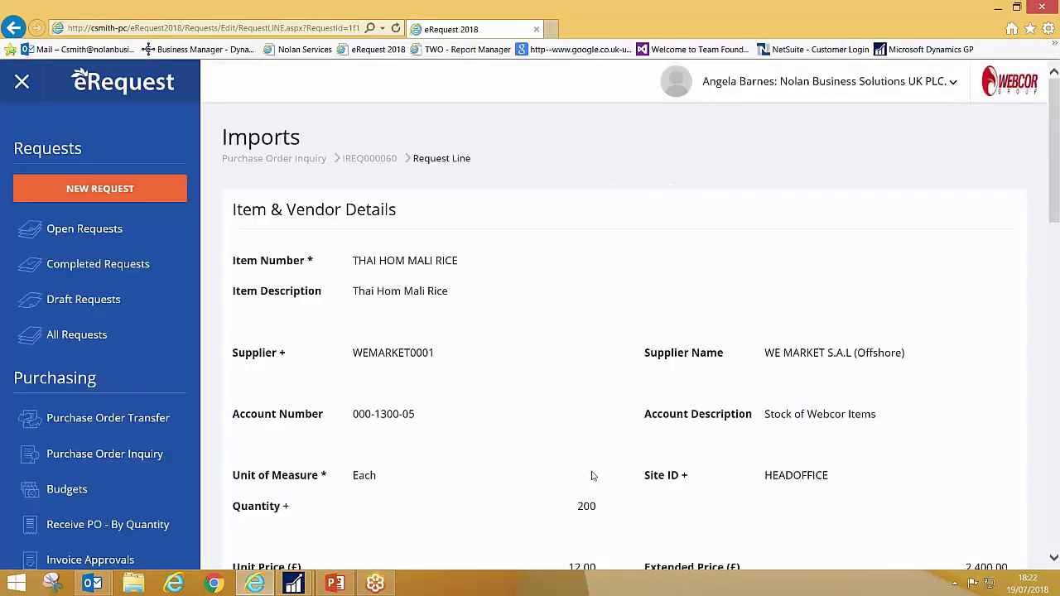
scroll(589, 503, "down", 7)
left_click(287, 454)
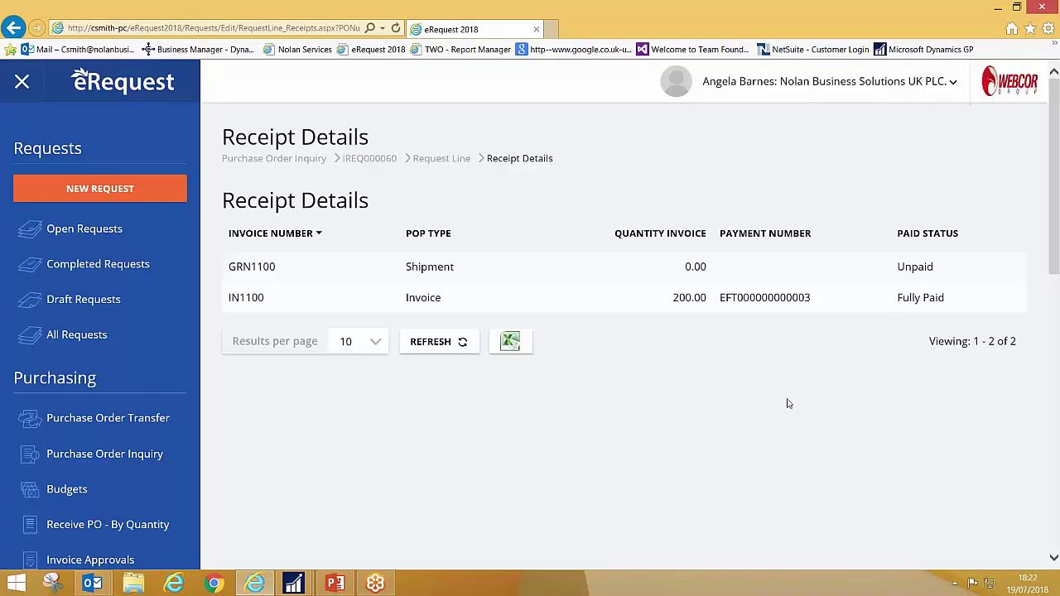
left_click(334, 583)
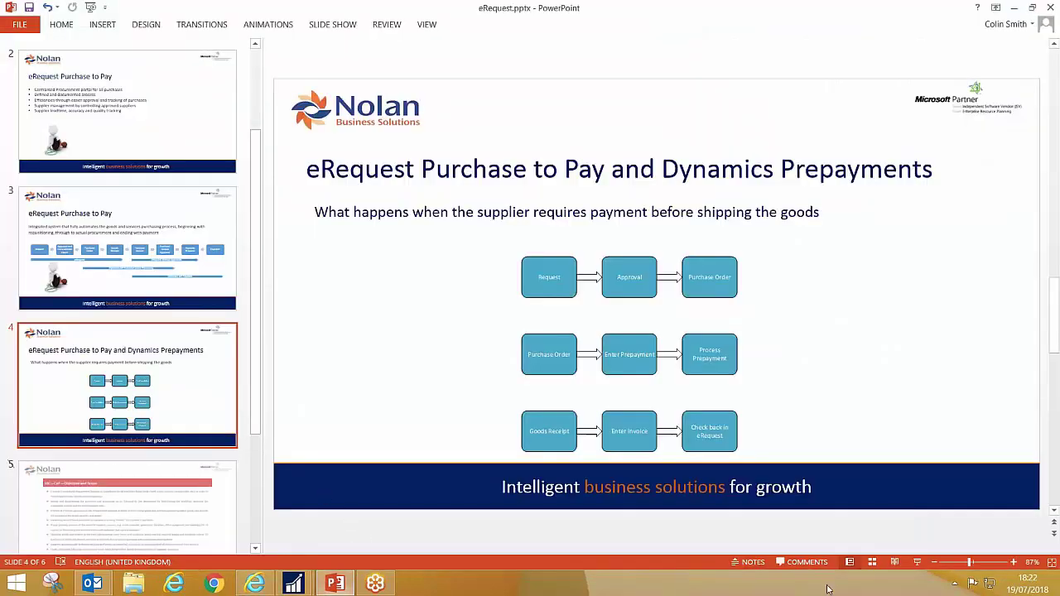
left_click(917, 562)
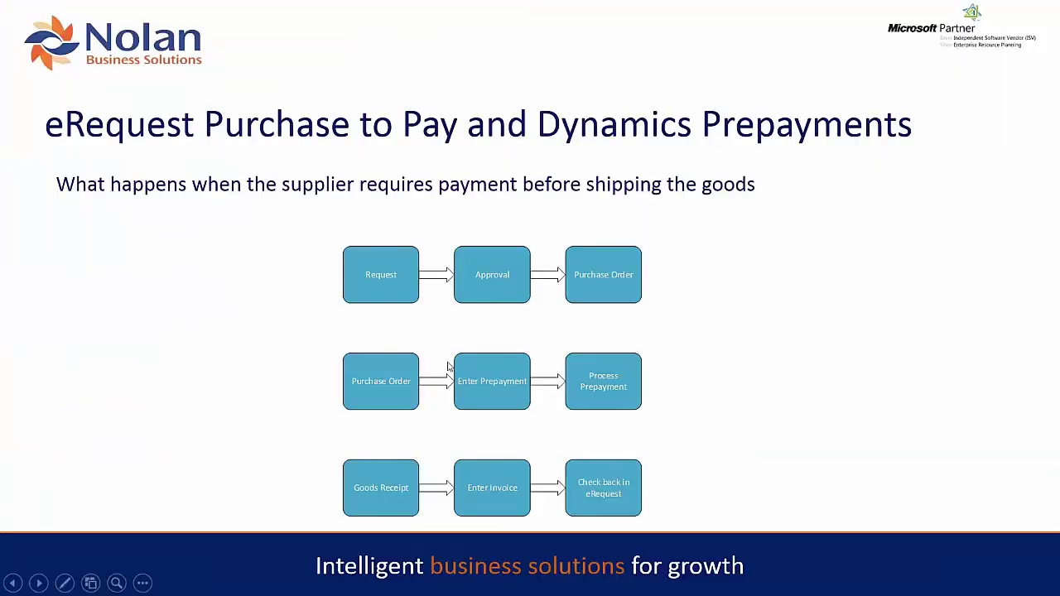